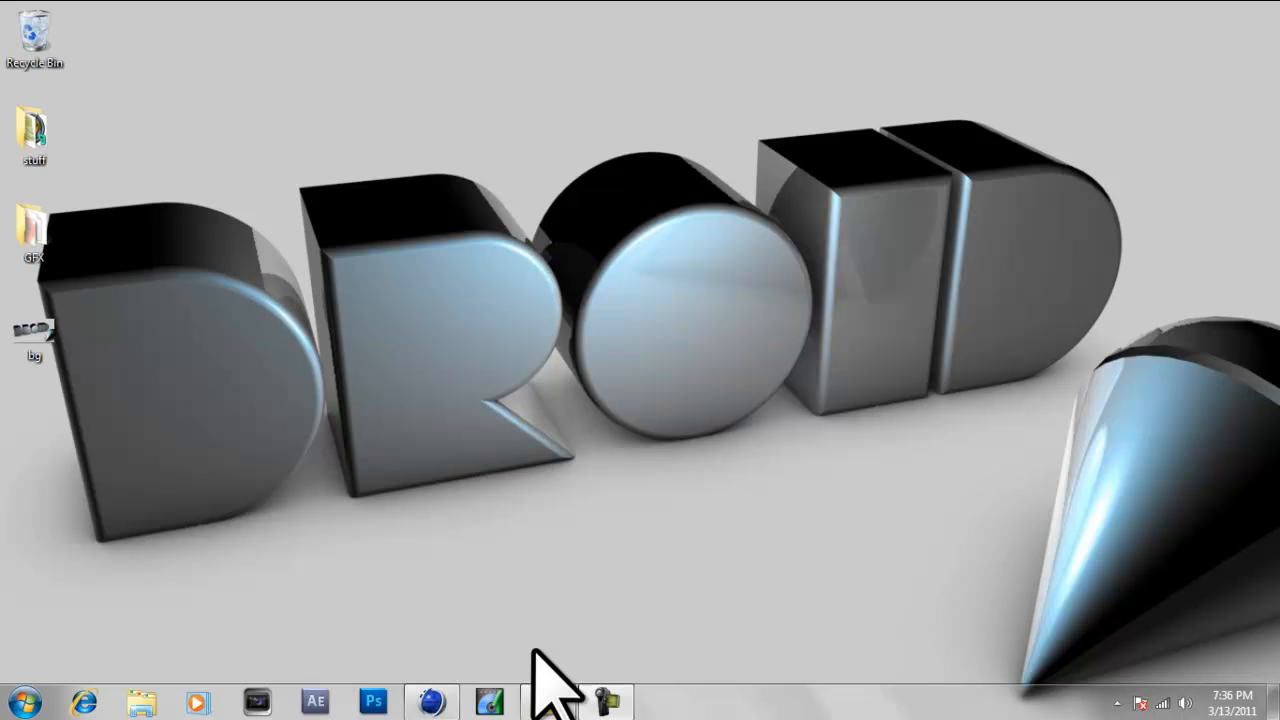
- Switch to CINEMA 4D and create a new empty scene
{"action": "mouse_move", "coordinate": [595, 703]}
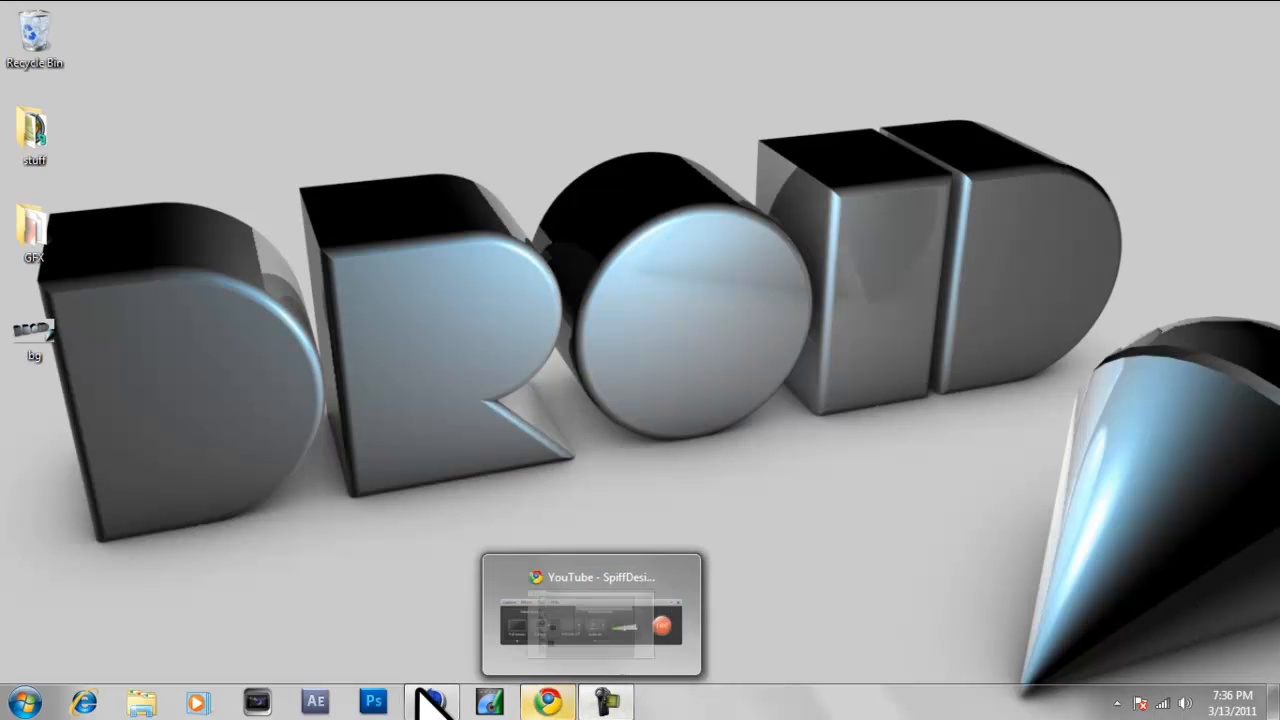
{"action": "left_click", "coordinate": [490, 615]}
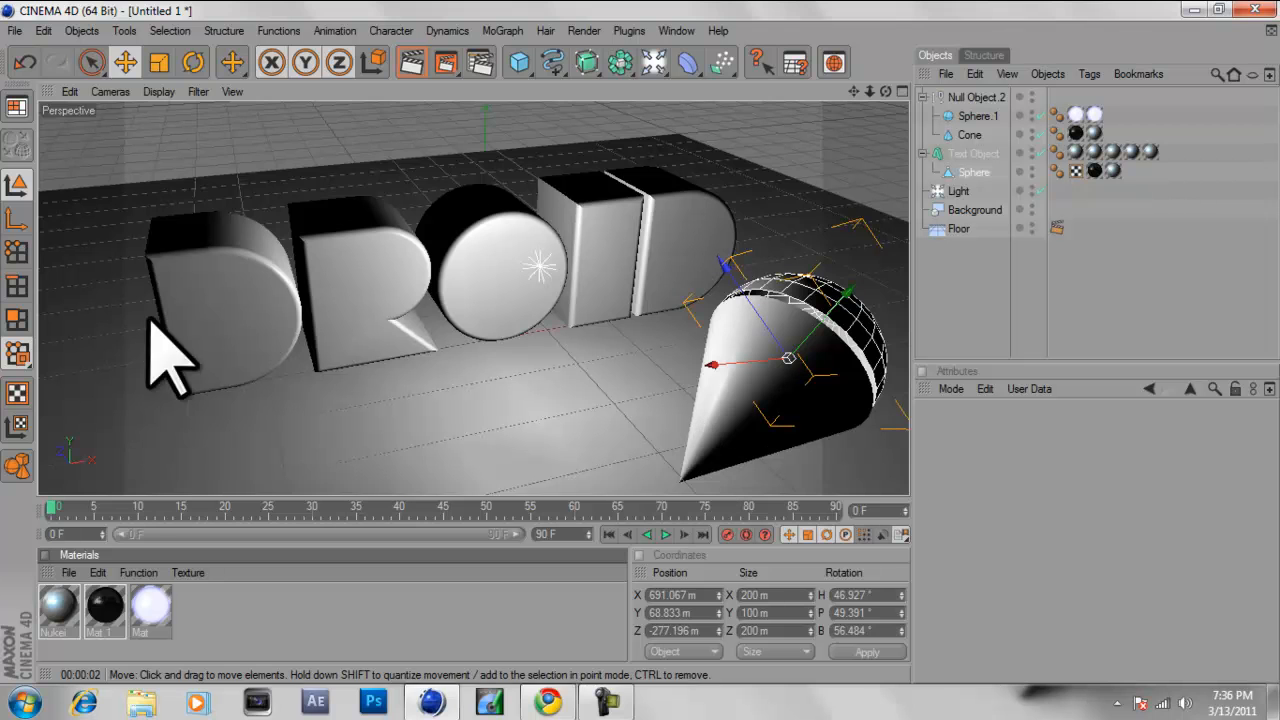
{"action": "left_click", "coordinate": [15, 30]}
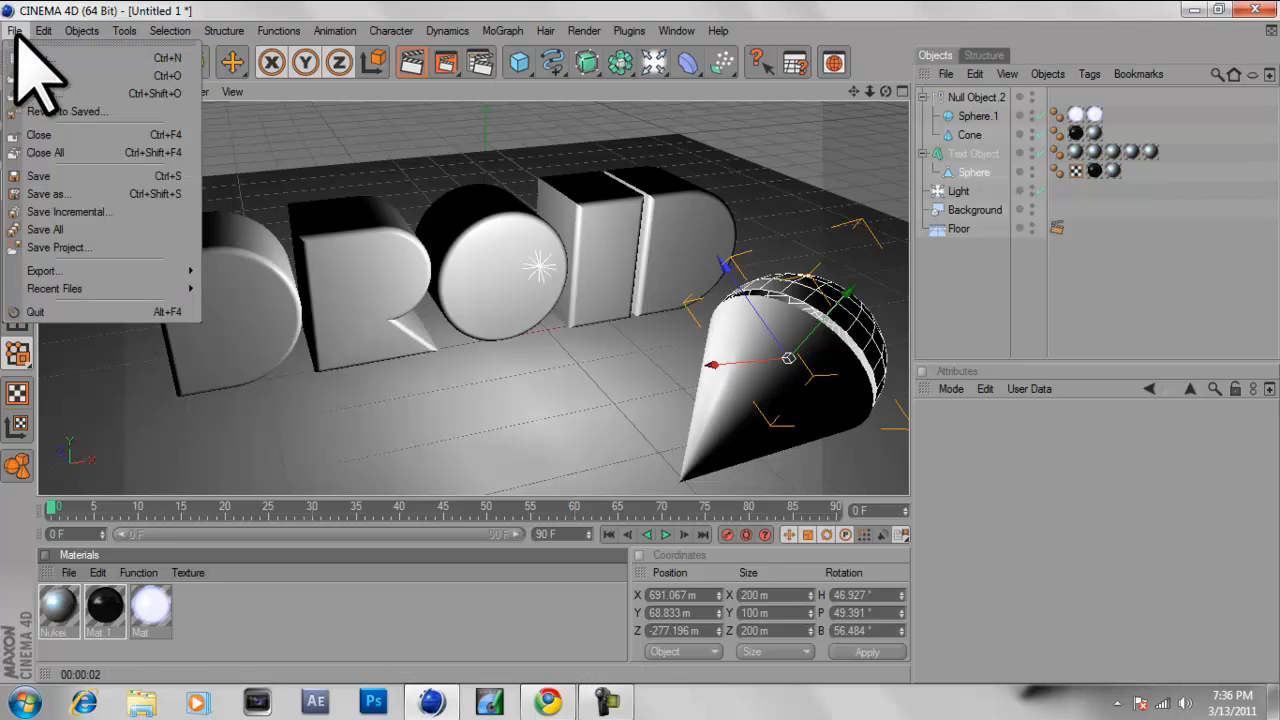
{"action": "left_click", "coordinate": [40, 60]}
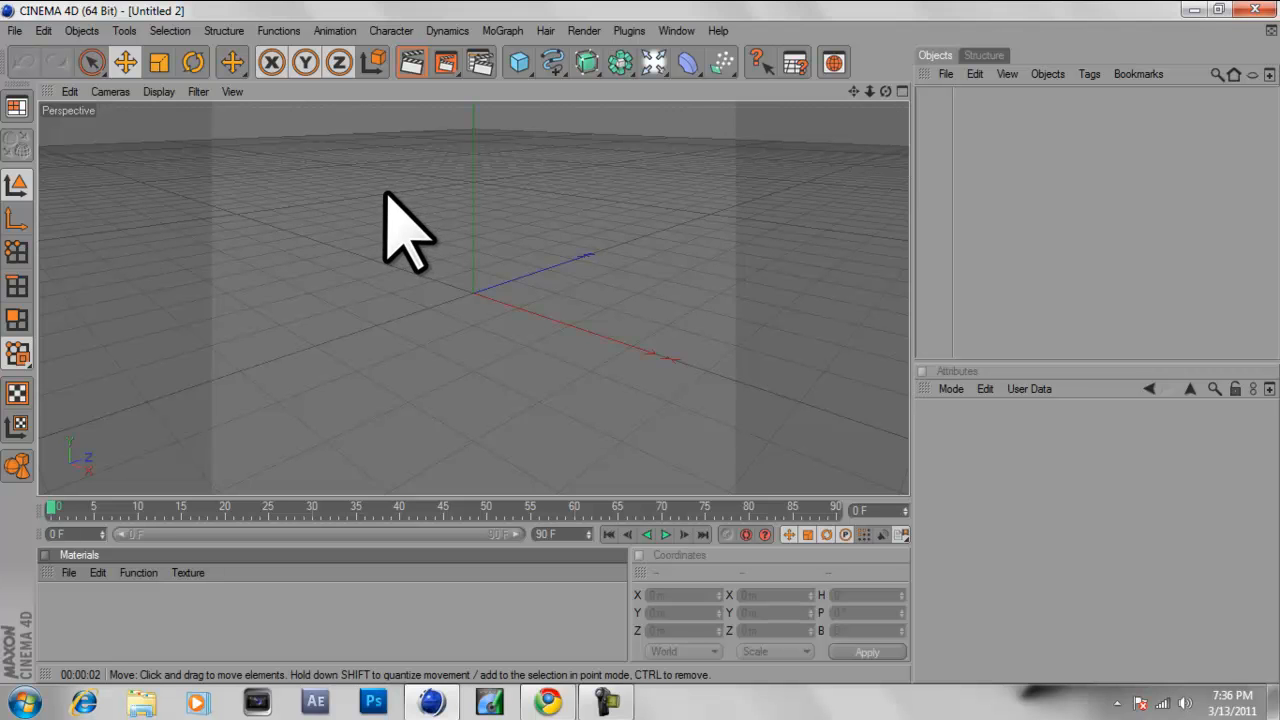
- Set the render output to the Film/Video preset HDV/HDTV 720 29.97
{"action": "left_click_drag", "start_coordinate": [886, 91], "coordinate": [638, 344]}
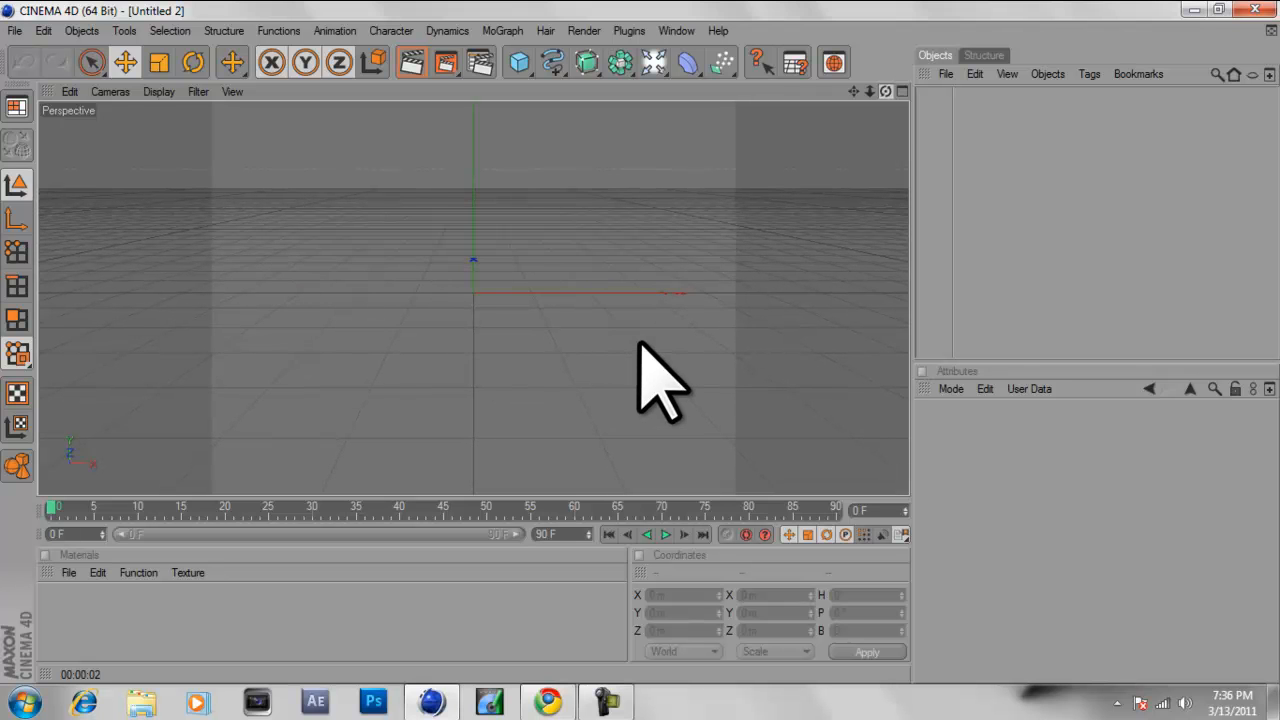
{"action": "left_click", "coordinate": [481, 62]}
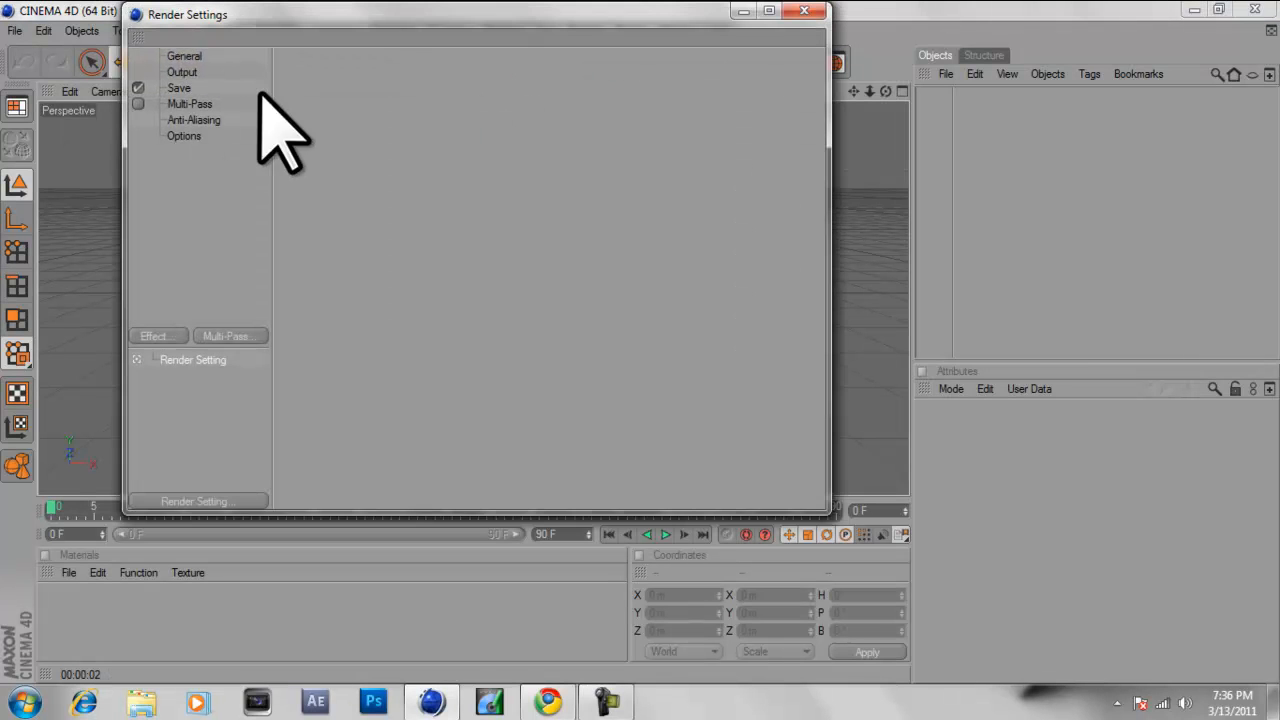
{"action": "left_click", "coordinate": [179, 89]}
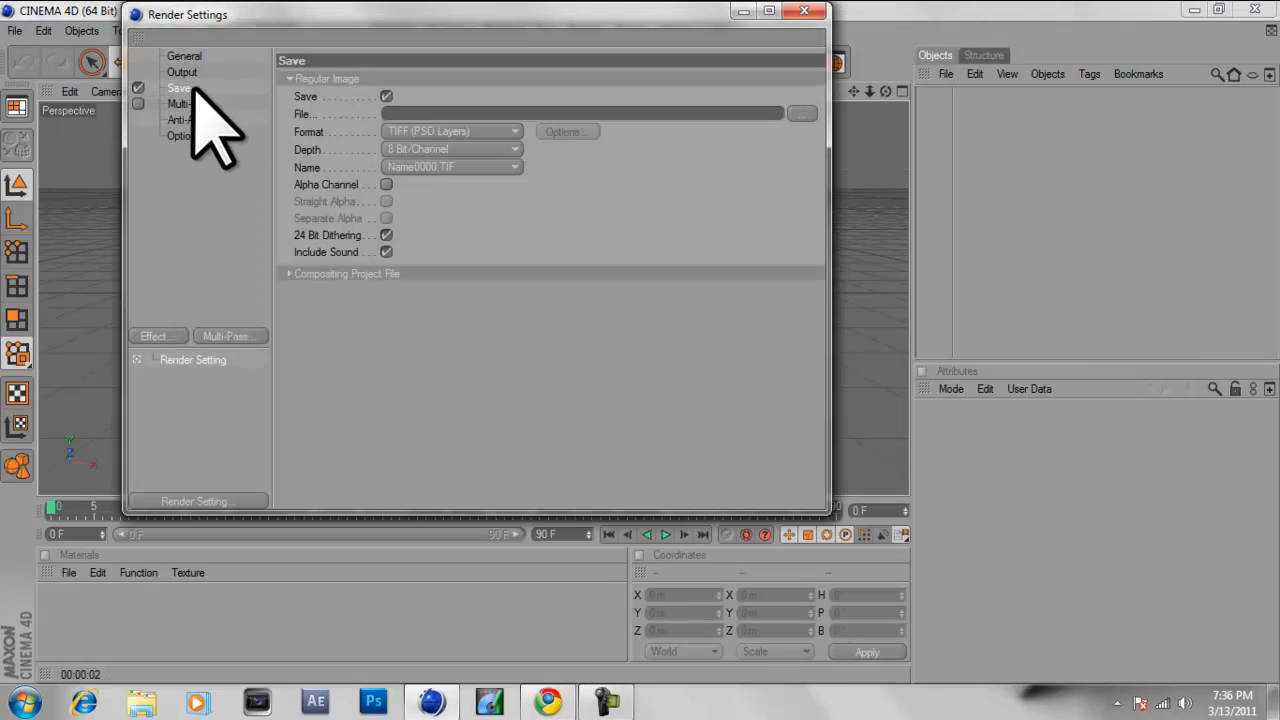
{"action": "left_click", "coordinate": [181, 72]}
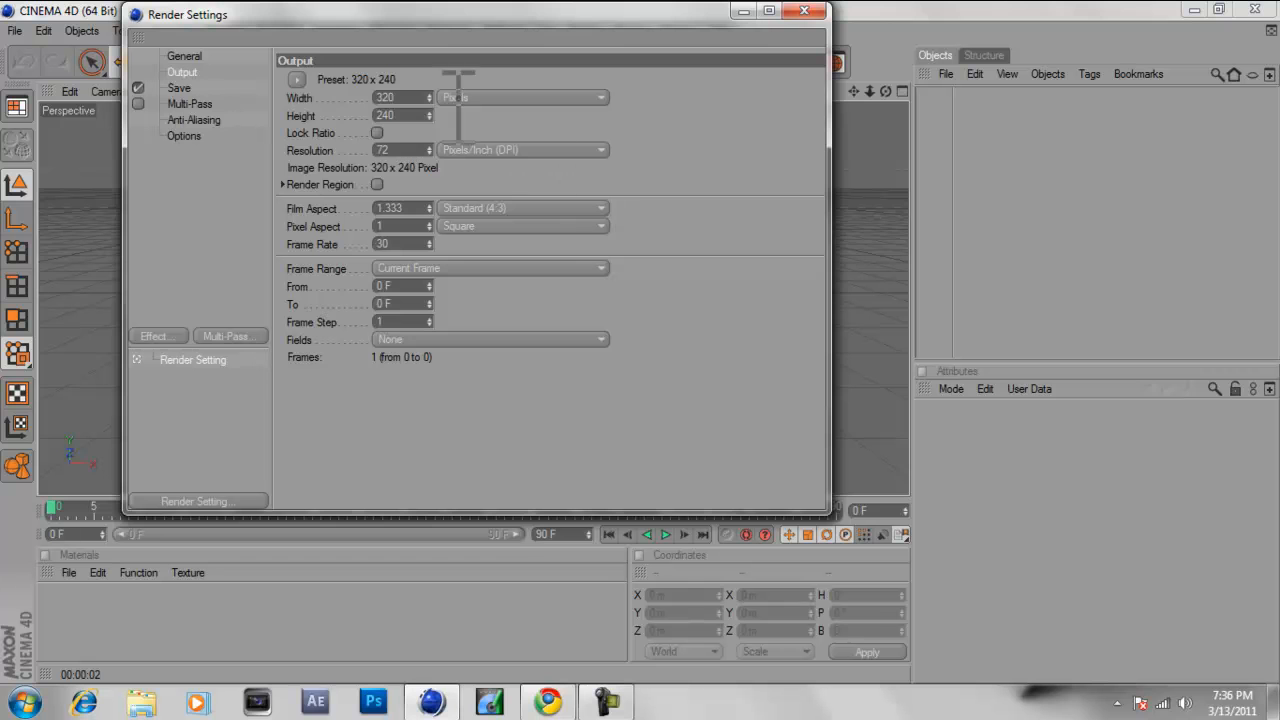
{"action": "left_click", "coordinate": [297, 79]}
{"action": "mouse_move", "coordinate": [380, 134]}
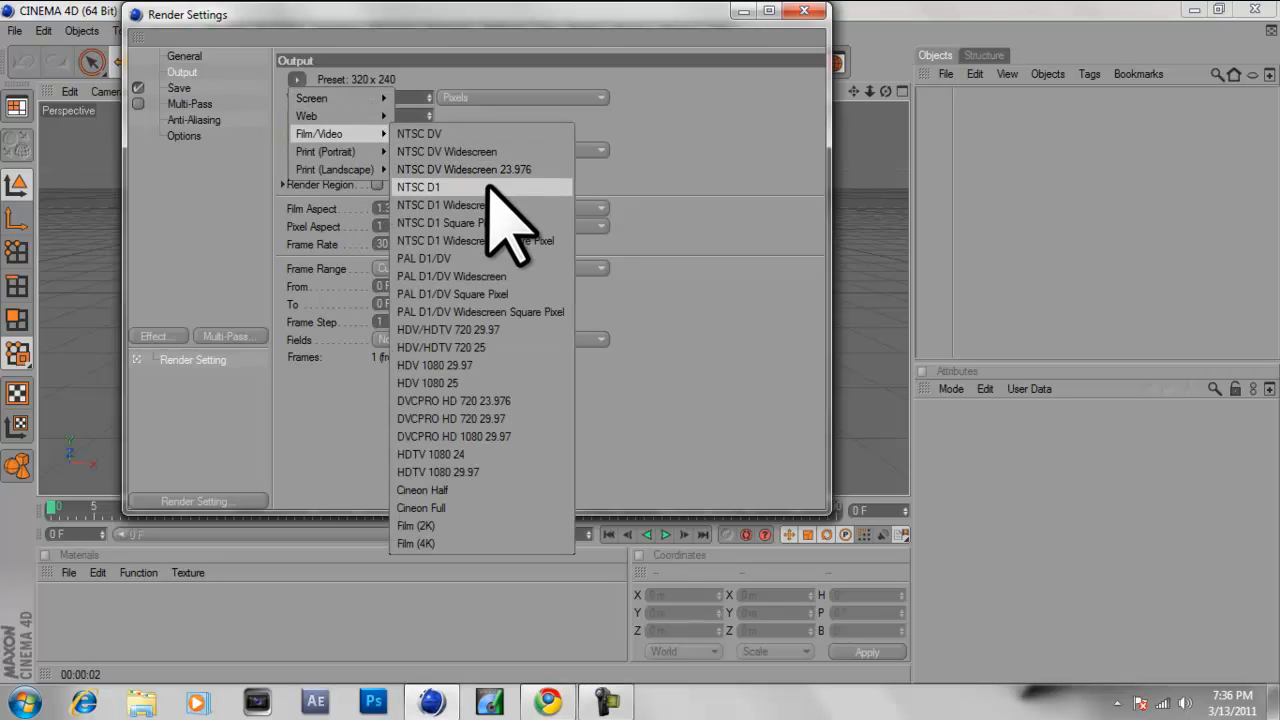
{"action": "left_click", "coordinate": [500, 330]}
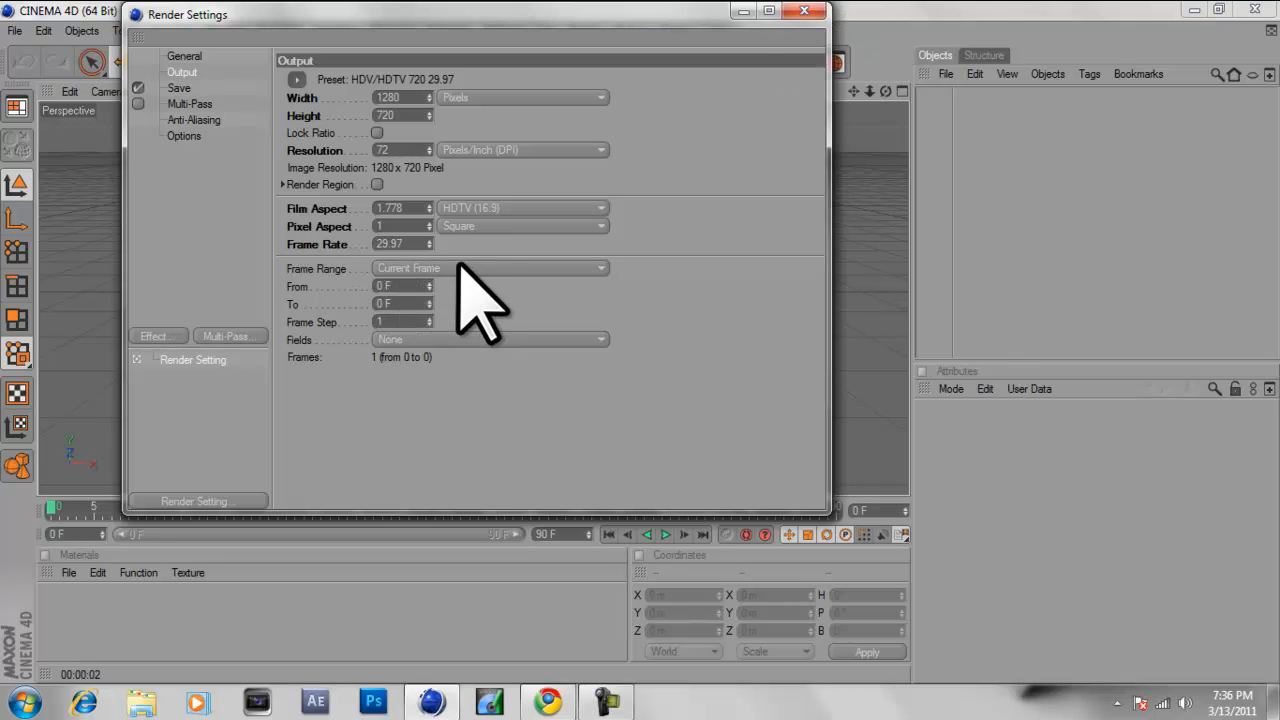
- Set the render's save file to spiffy on the Desktop and close the render settings
{"action": "left_click", "coordinate": [179, 88]}
{"action": "left_click", "coordinate": [467, 132]}
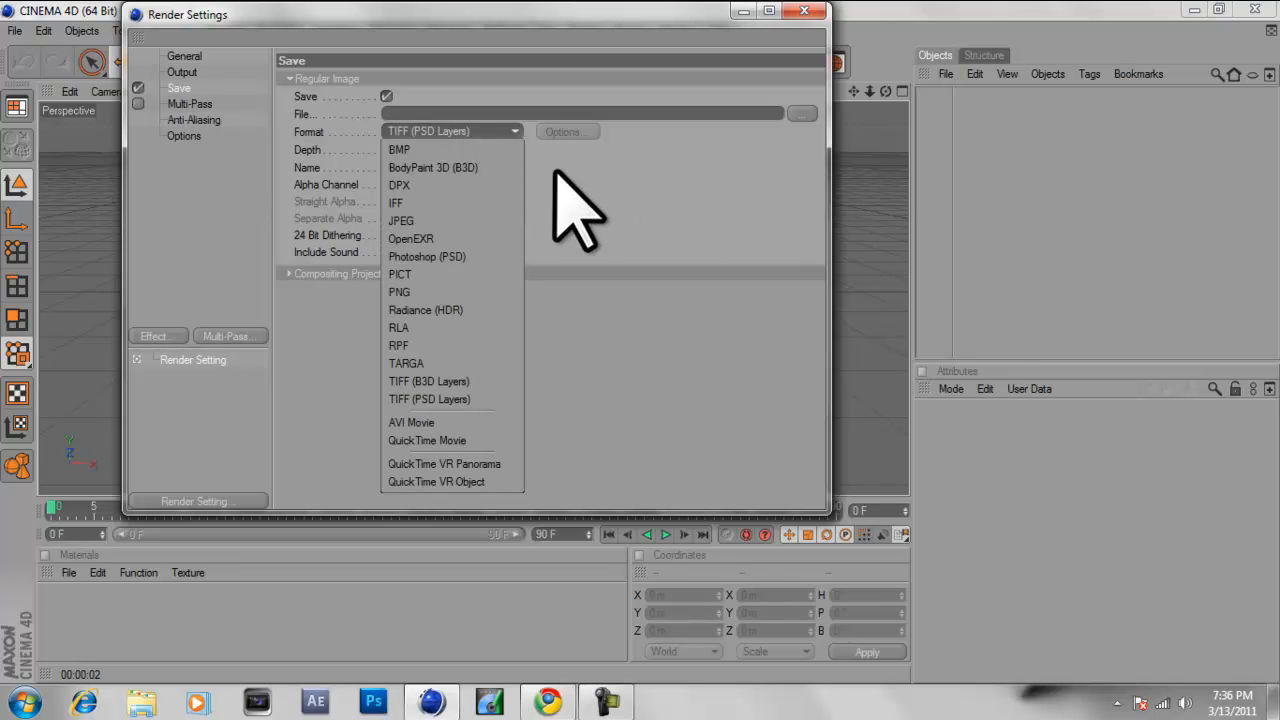
{"action": "left_click", "coordinate": [633, 165]}
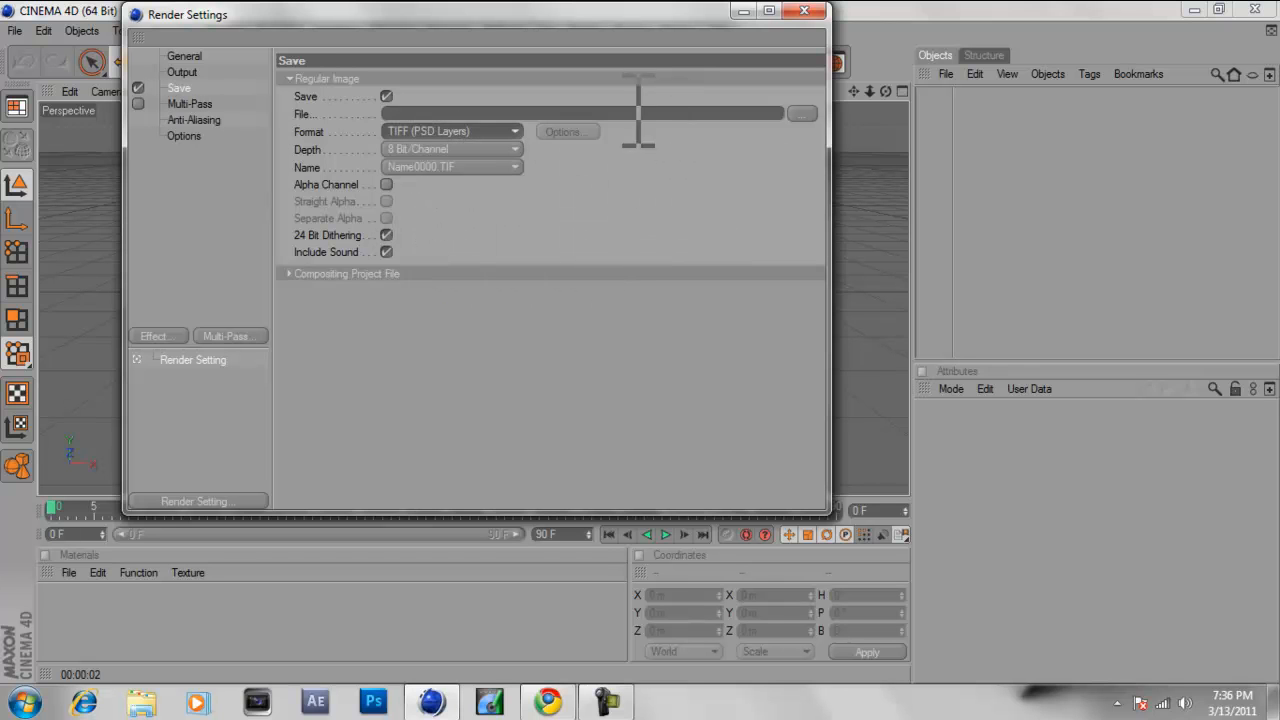
{"action": "left_click", "coordinate": [802, 113]}
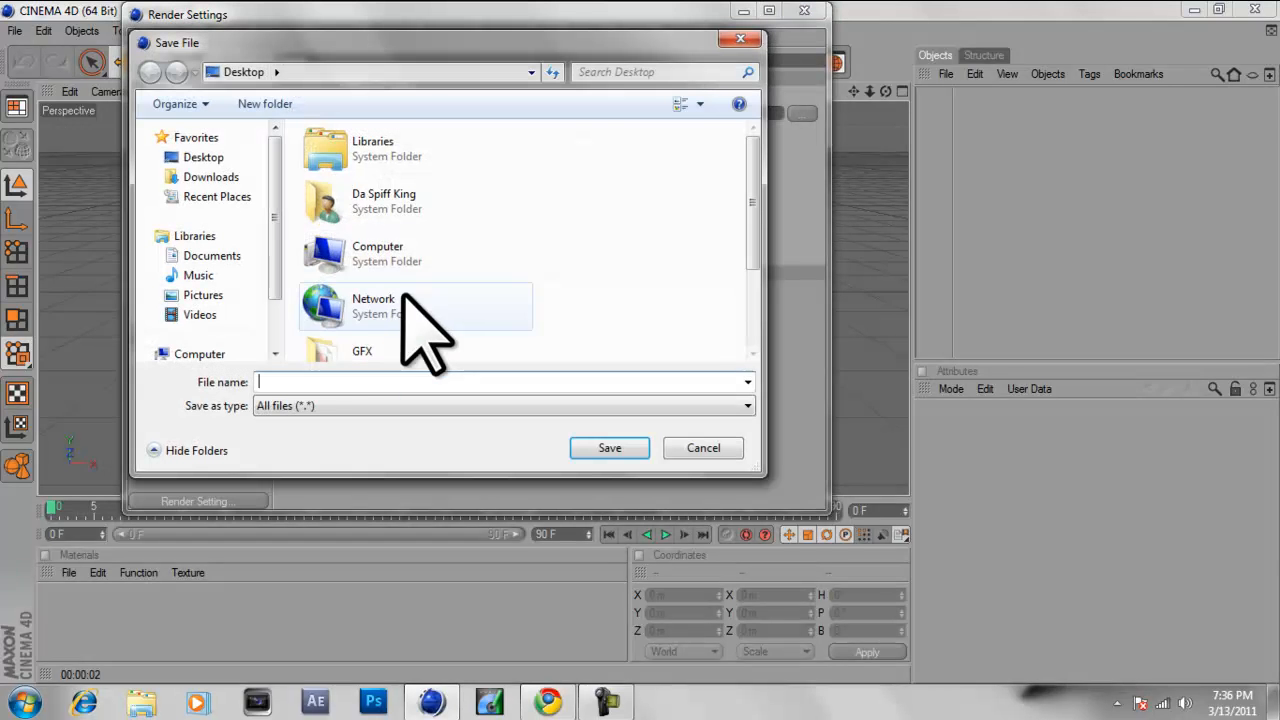
{"action": "type", "text": "spiffy"}
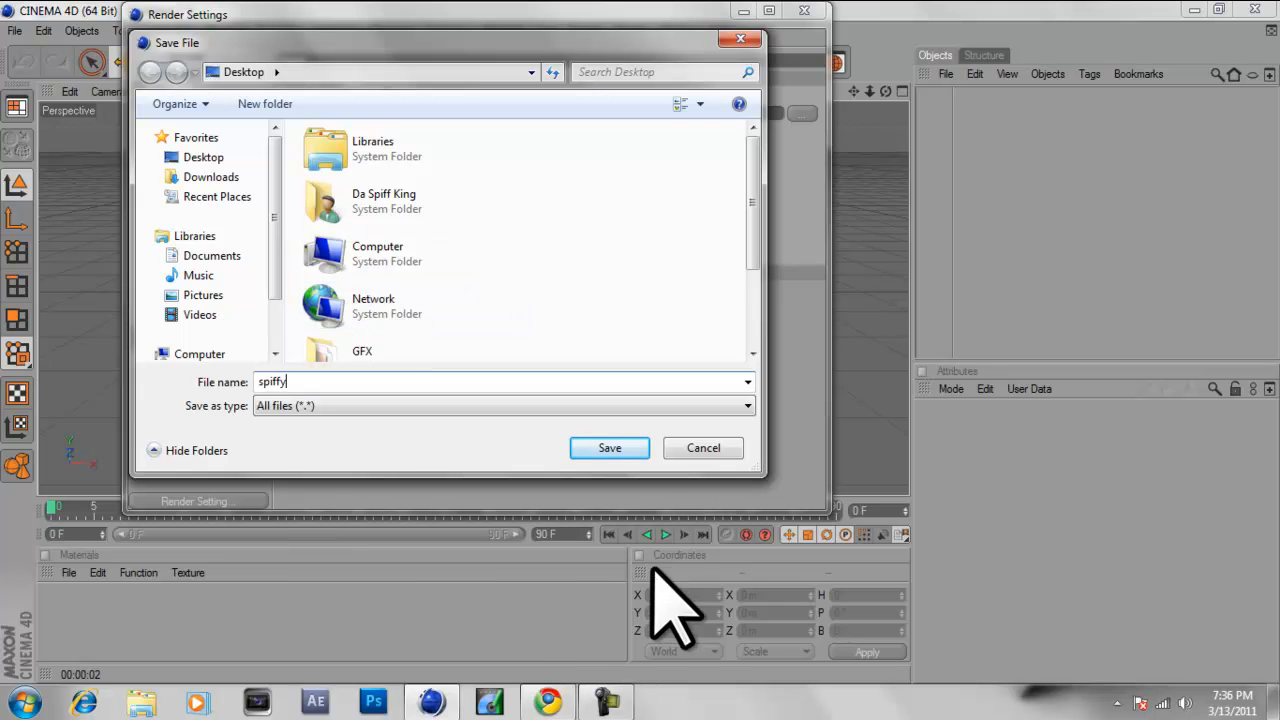
{"action": "left_click", "coordinate": [612, 449]}
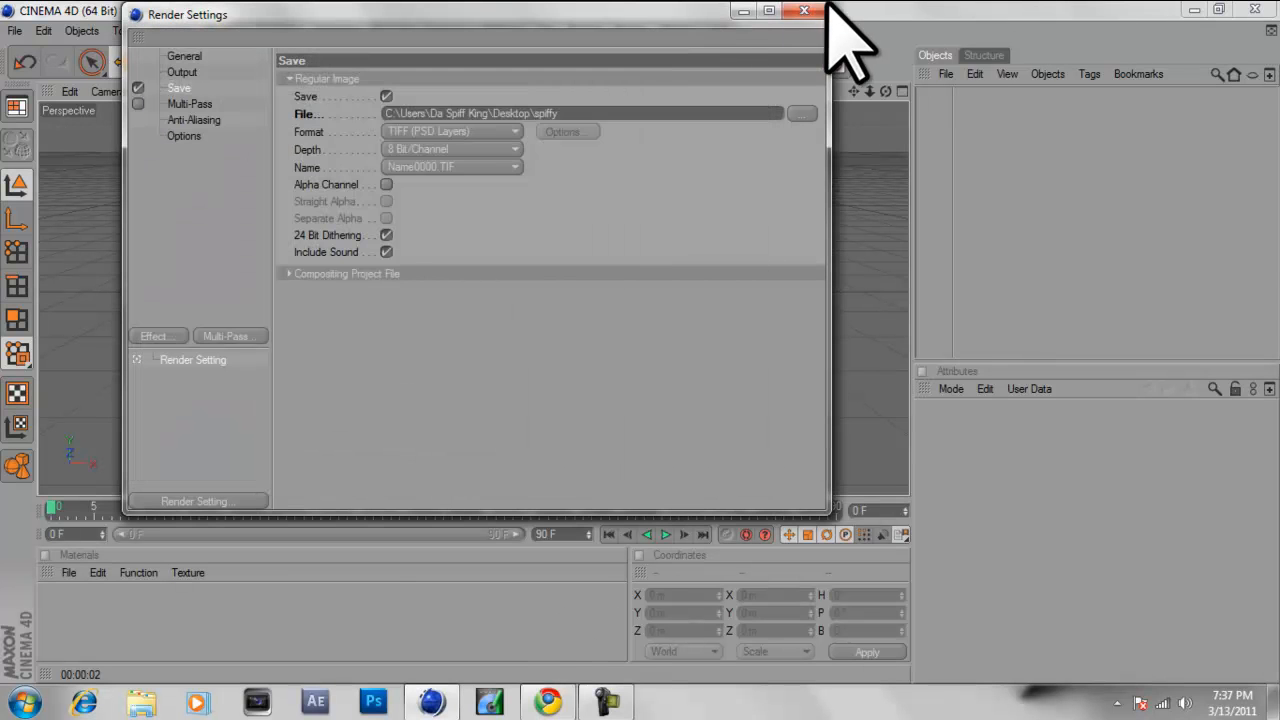
{"action": "left_click", "coordinate": [804, 10]}
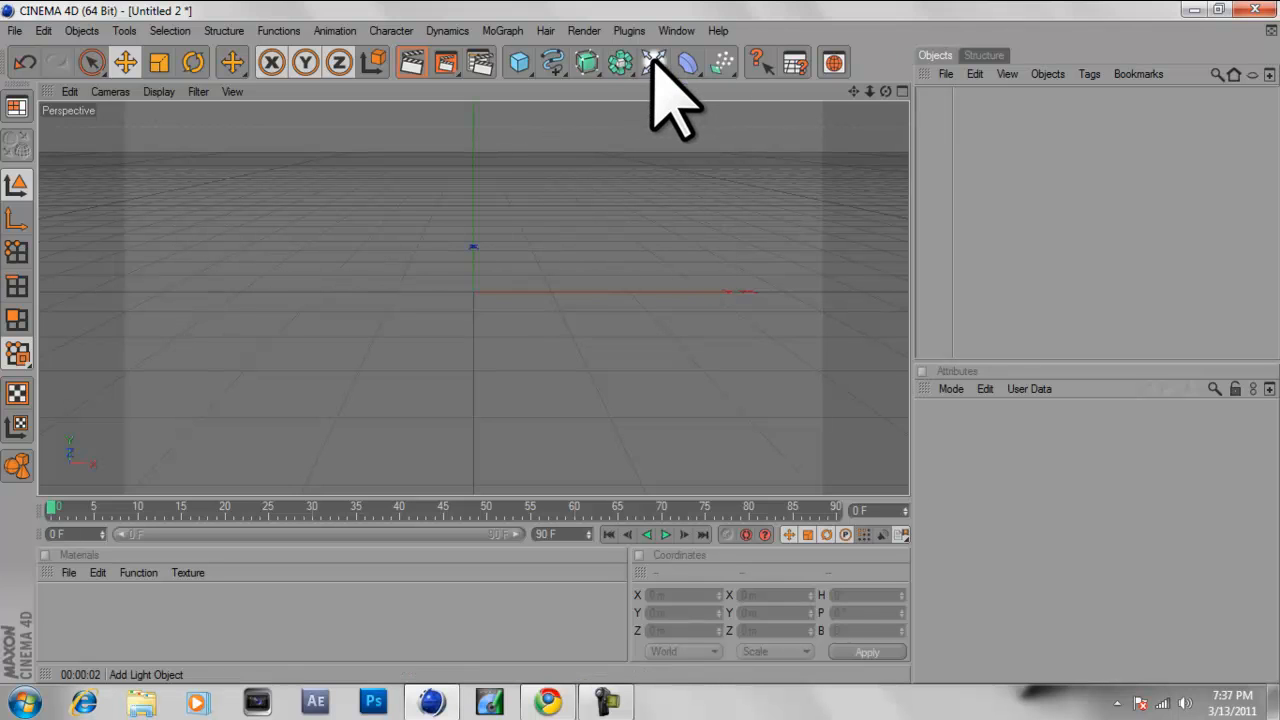
- Add a Floor and a Background object to the scene and render the active view
{"action": "left_click_drag", "start_coordinate": [653, 62], "coordinate": [824, 148]}
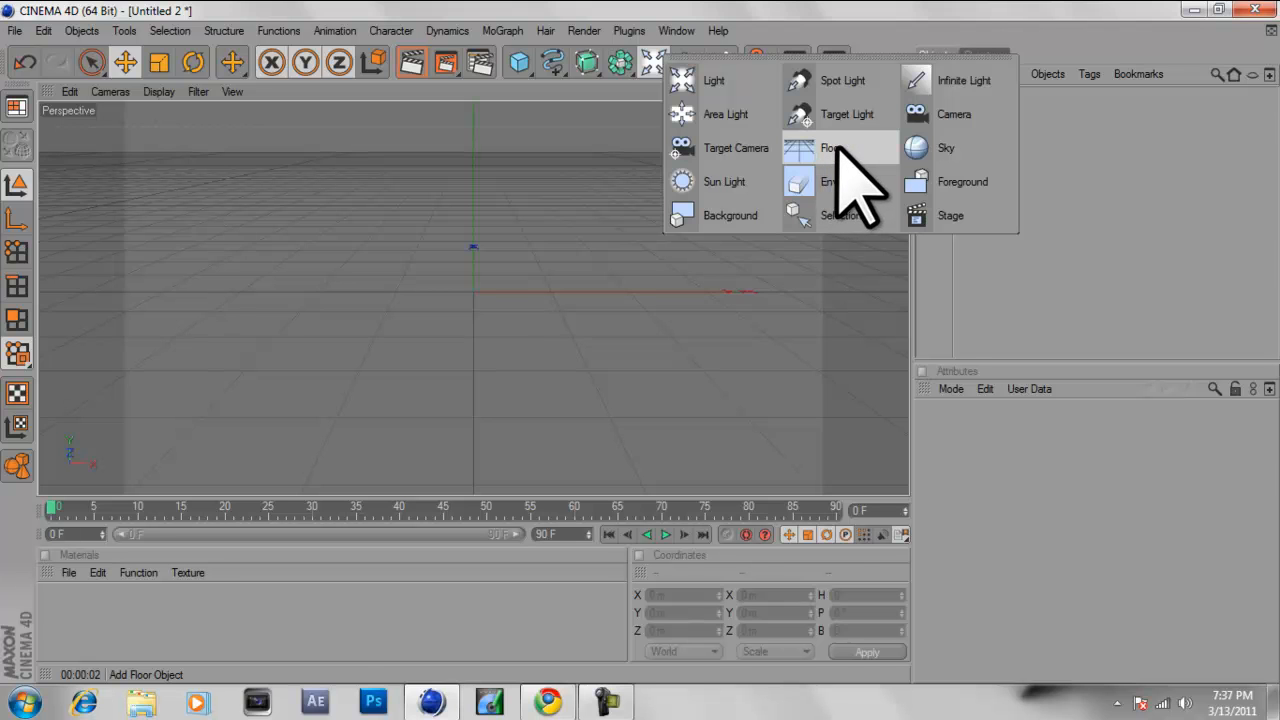
{"action": "left_click_drag", "start_coordinate": [840, 148], "coordinate": [835, 150]}
{"action": "left_click_drag", "start_coordinate": [653, 62], "coordinate": [728, 215]}
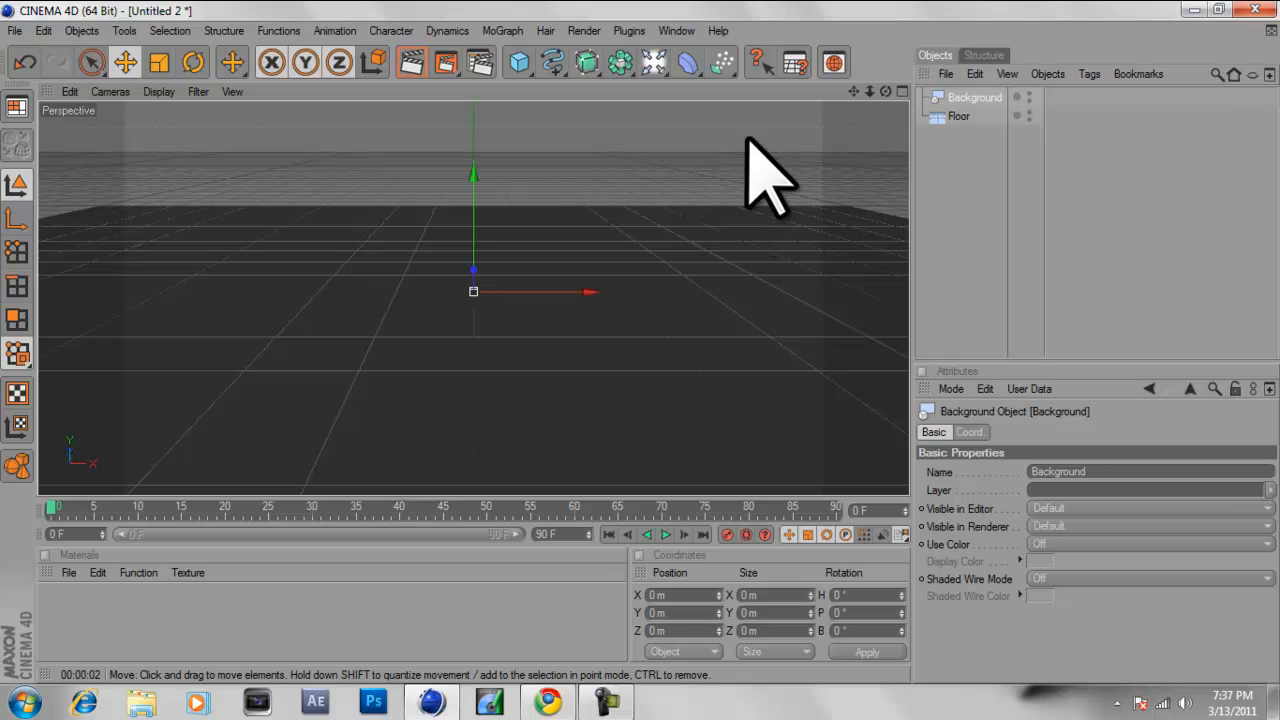
{"action": "left_click", "coordinate": [412, 63]}
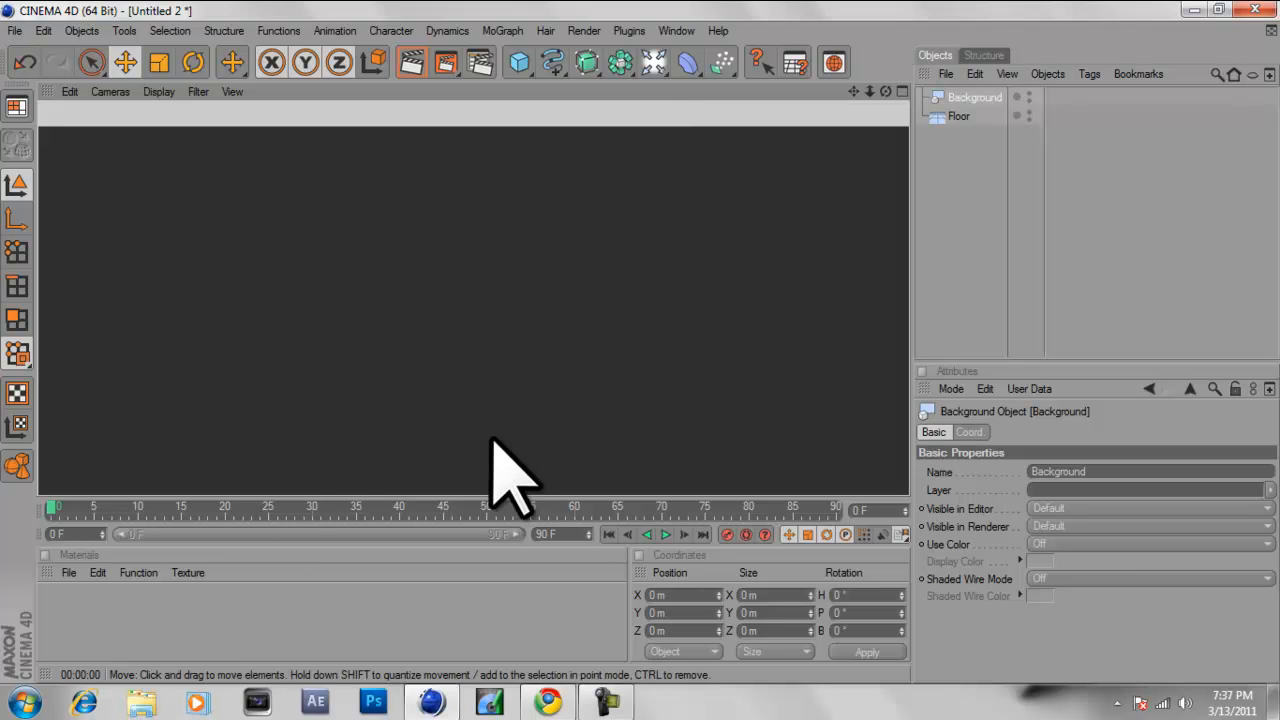
- Add a Compositing tag to the Floor object
{"action": "left_click", "coordinate": [940, 116]}
{"action": "right_click", "coordinate": [942, 117]}
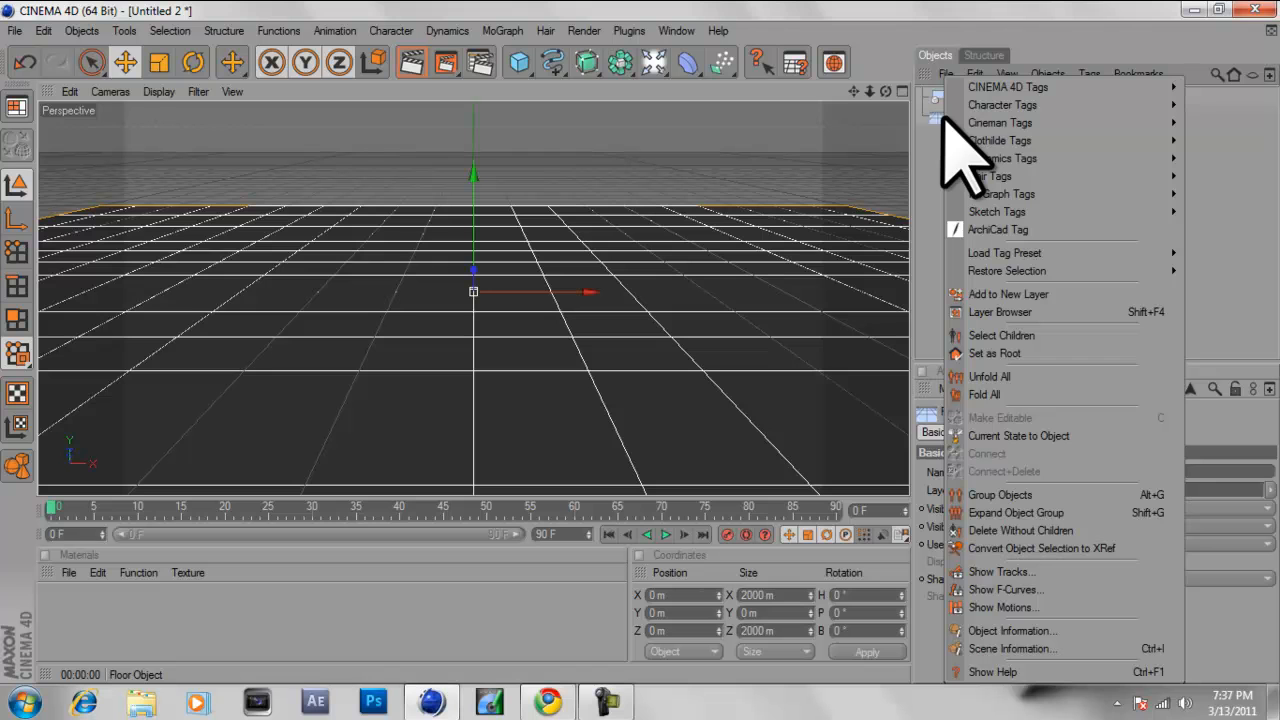
{"action": "mouse_move", "coordinate": [993, 88]}
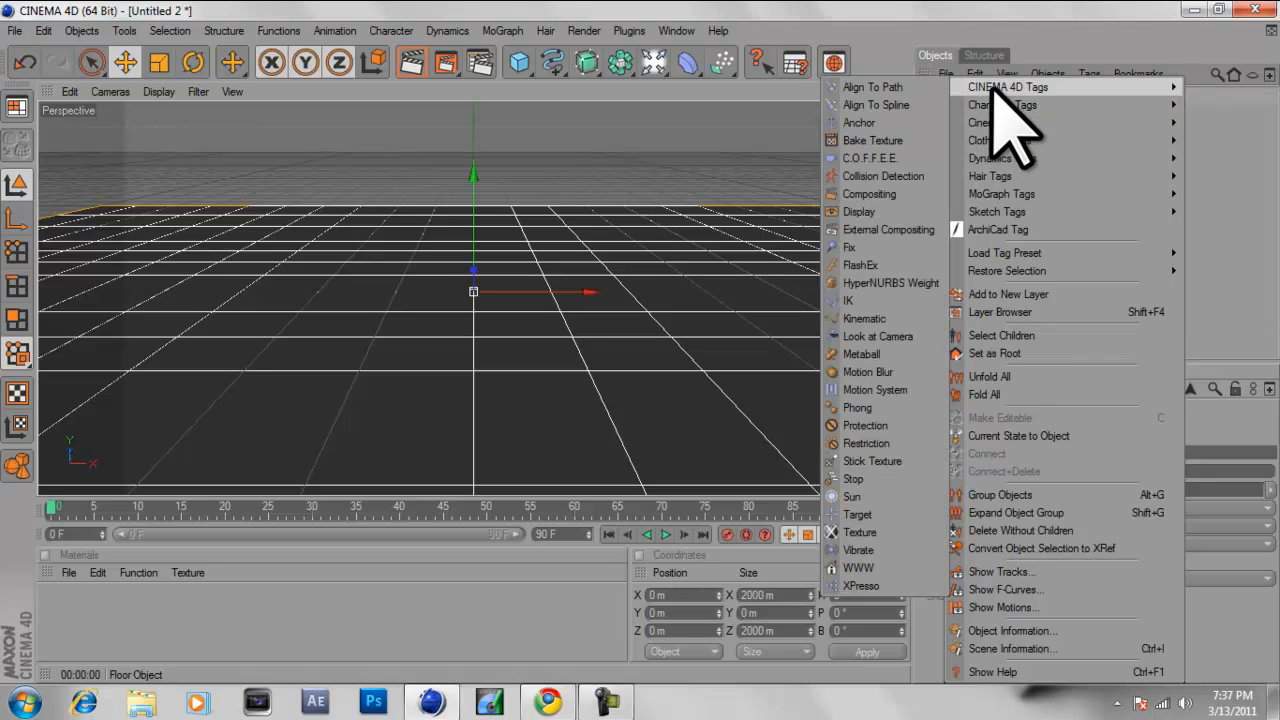
{"action": "left_click", "coordinate": [855, 194]}
{"action": "left_click", "coordinate": [853, 200]}
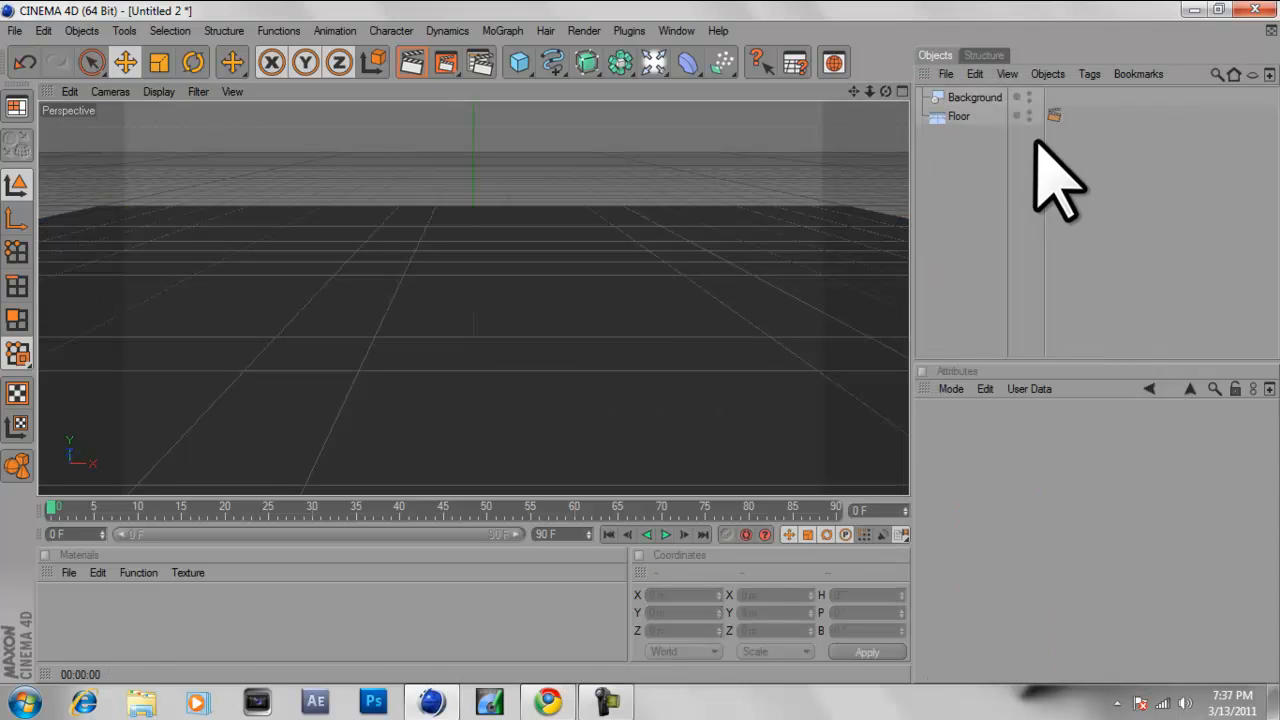
- Enable Compositing Background on the Floor's Compositing tag and test it with a render of the active view
{"action": "left_click", "coordinate": [1054, 115]}
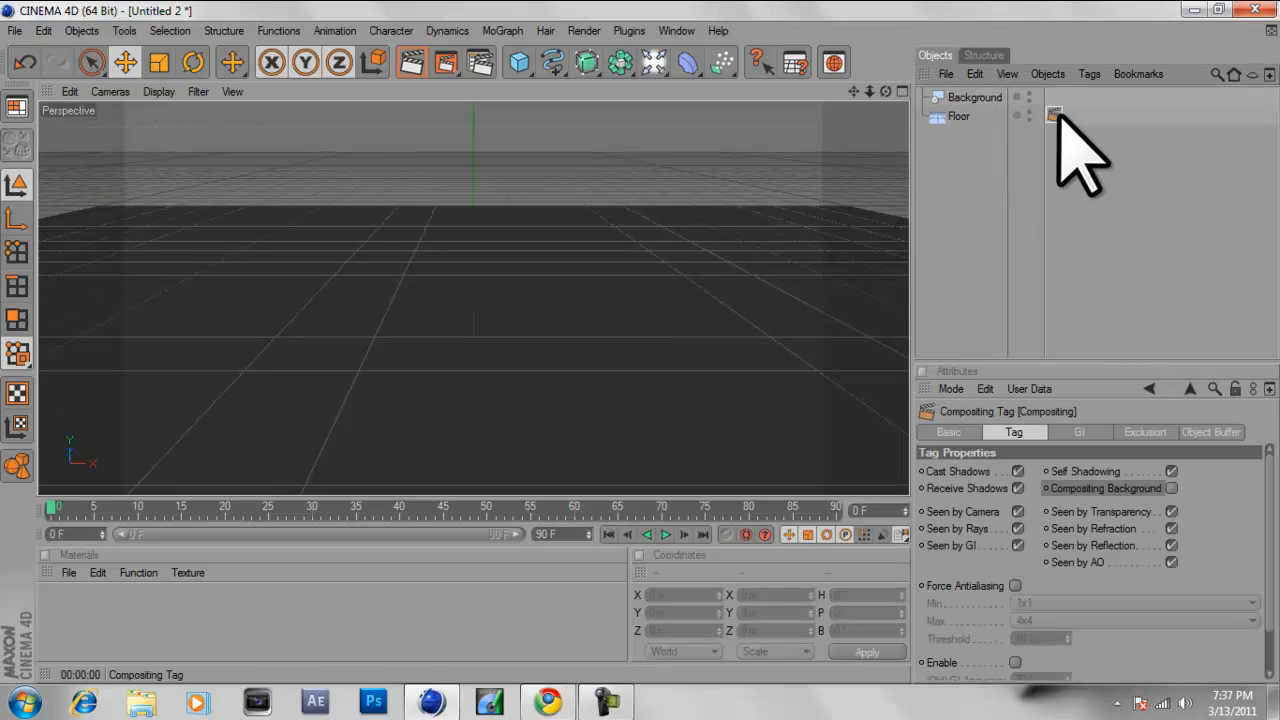
{"action": "left_click", "coordinate": [1171, 488]}
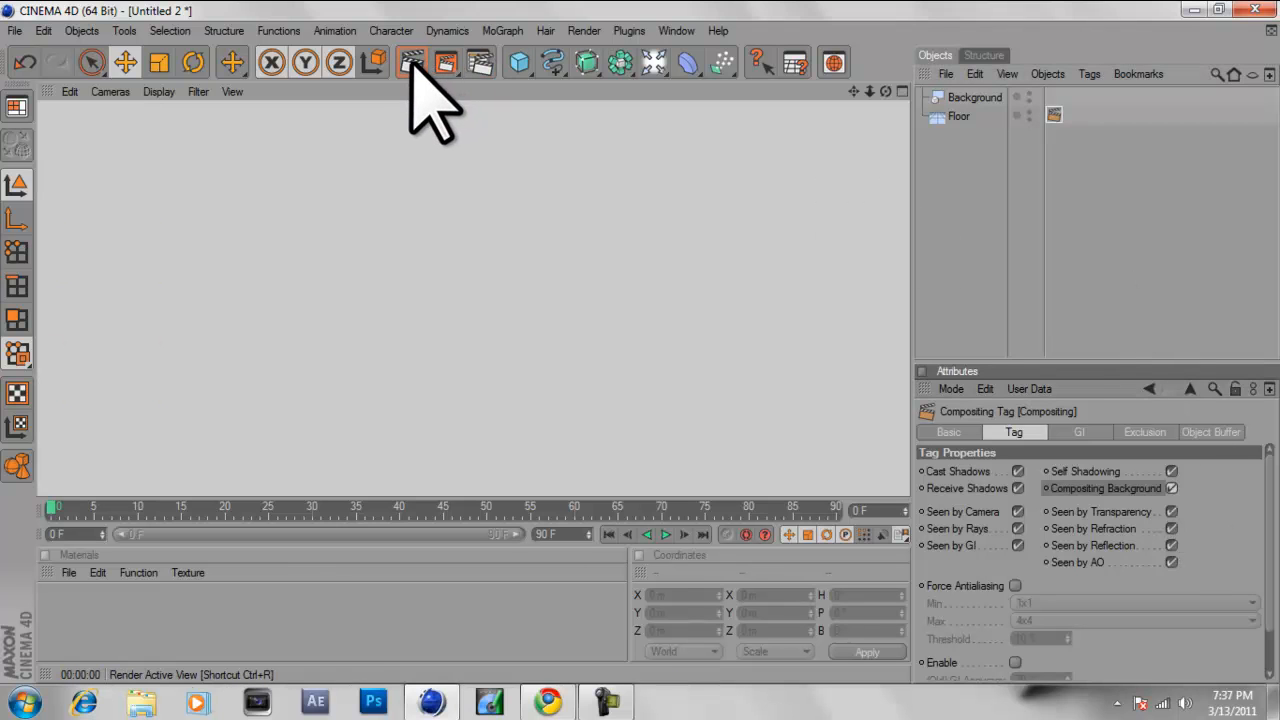
{"action": "left_click", "coordinate": [413, 64]}
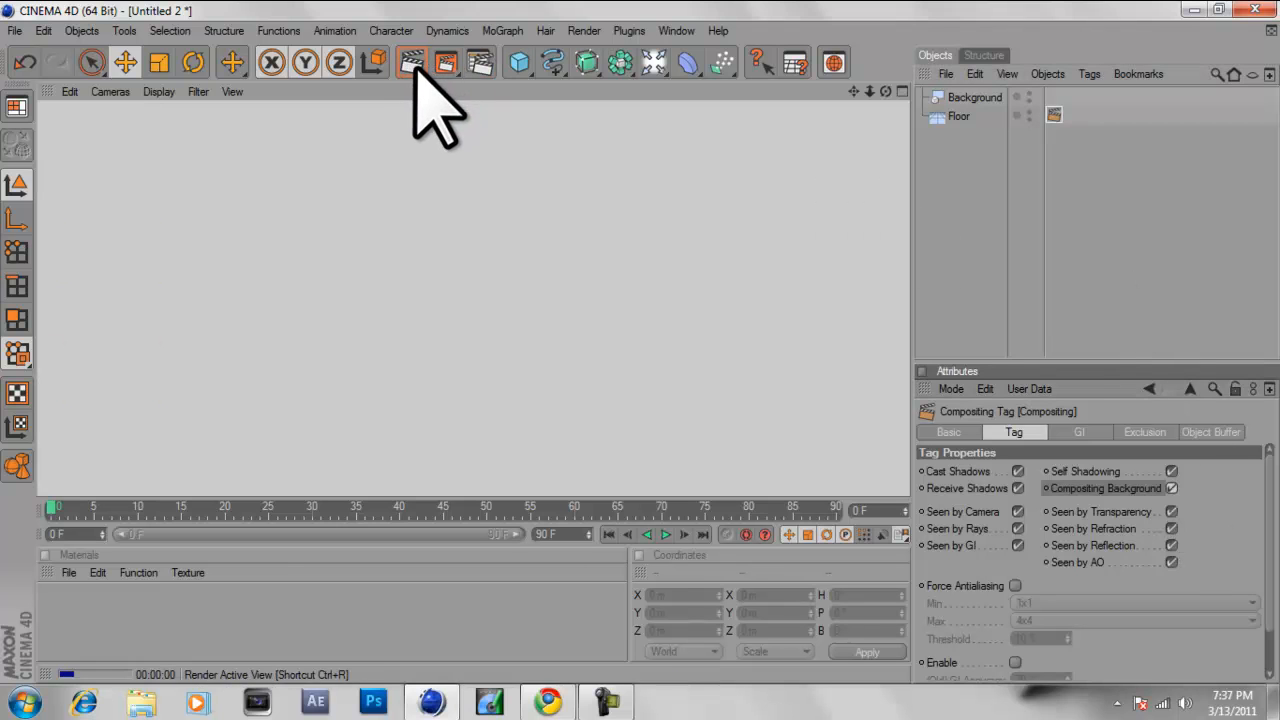
{"action": "left_click", "coordinate": [379, 217]}
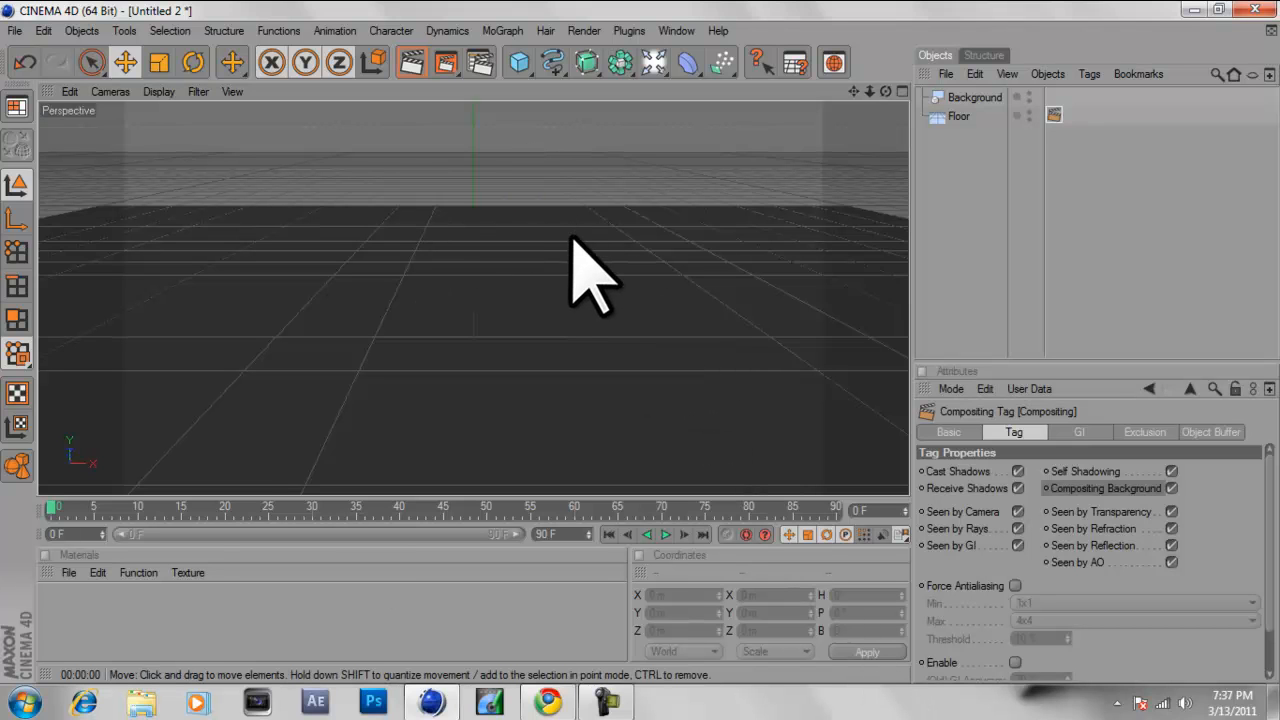
- Add a MoGraph Text Object and move it along the X axis to about -200 m
{"action": "left_click", "coordinate": [505, 30]}
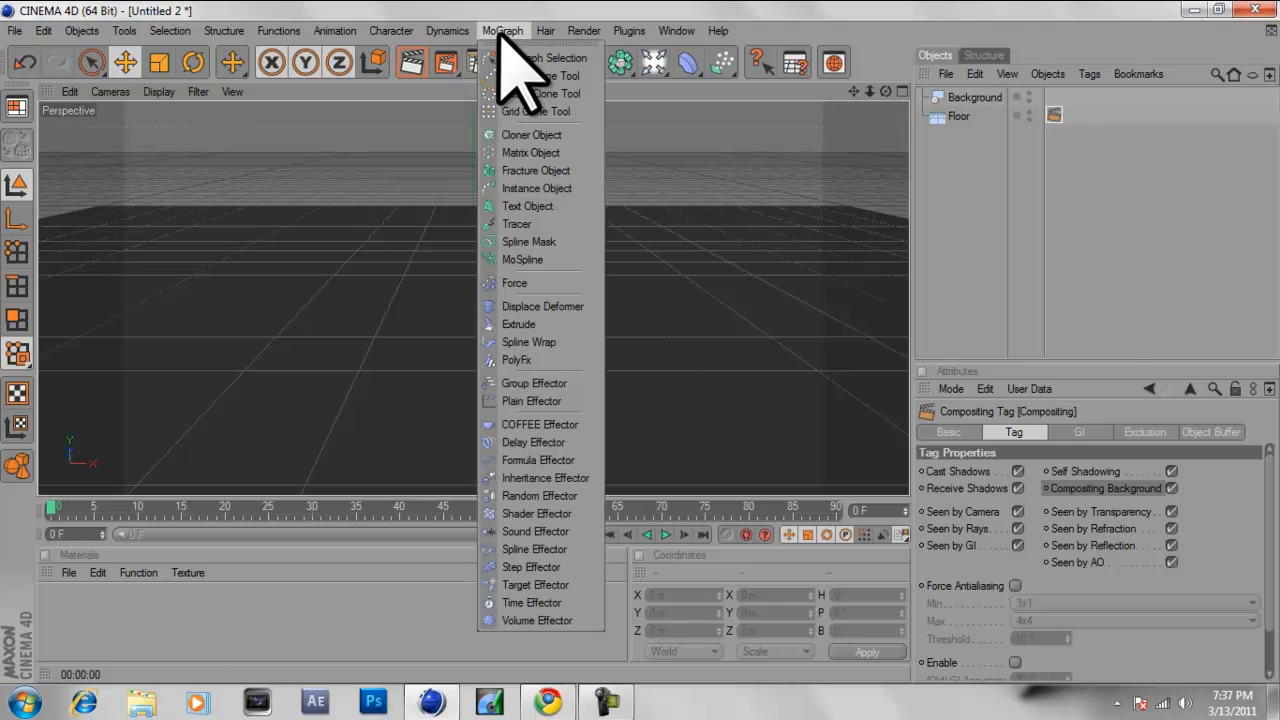
{"action": "left_click", "coordinate": [523, 206]}
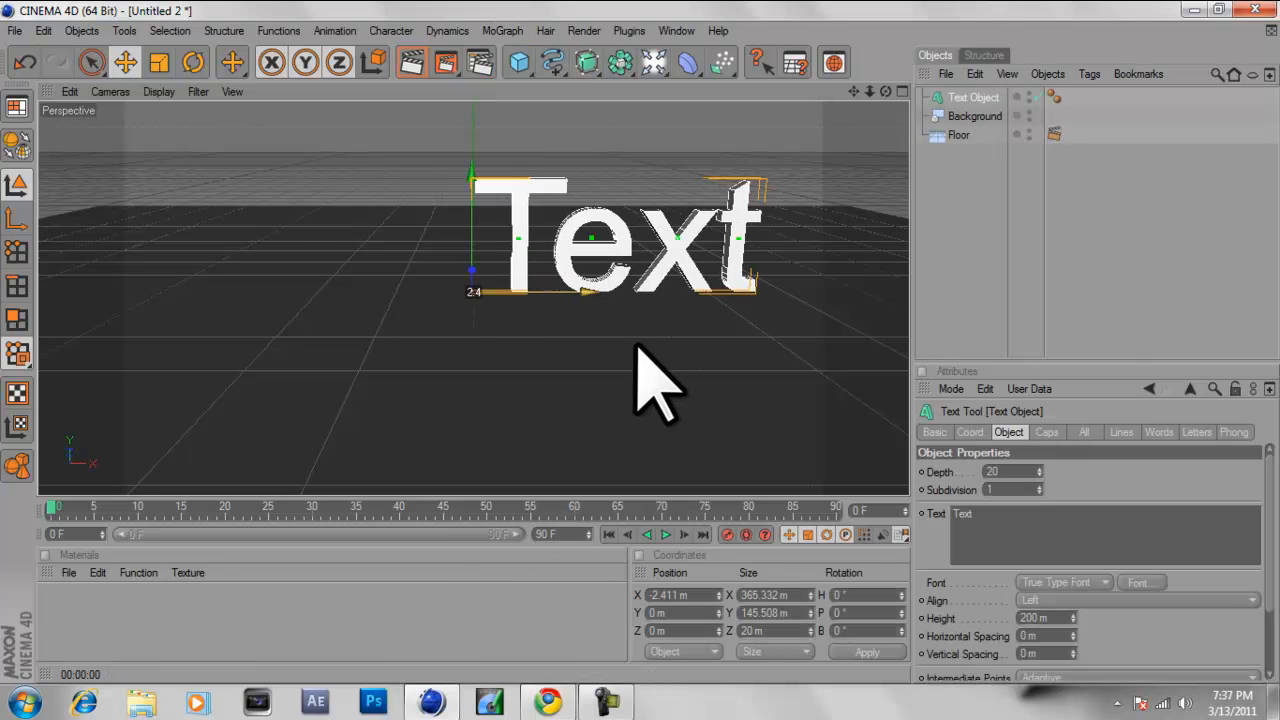
{"action": "left_click_drag", "start_coordinate": [576, 340], "coordinate": [637, 349]}
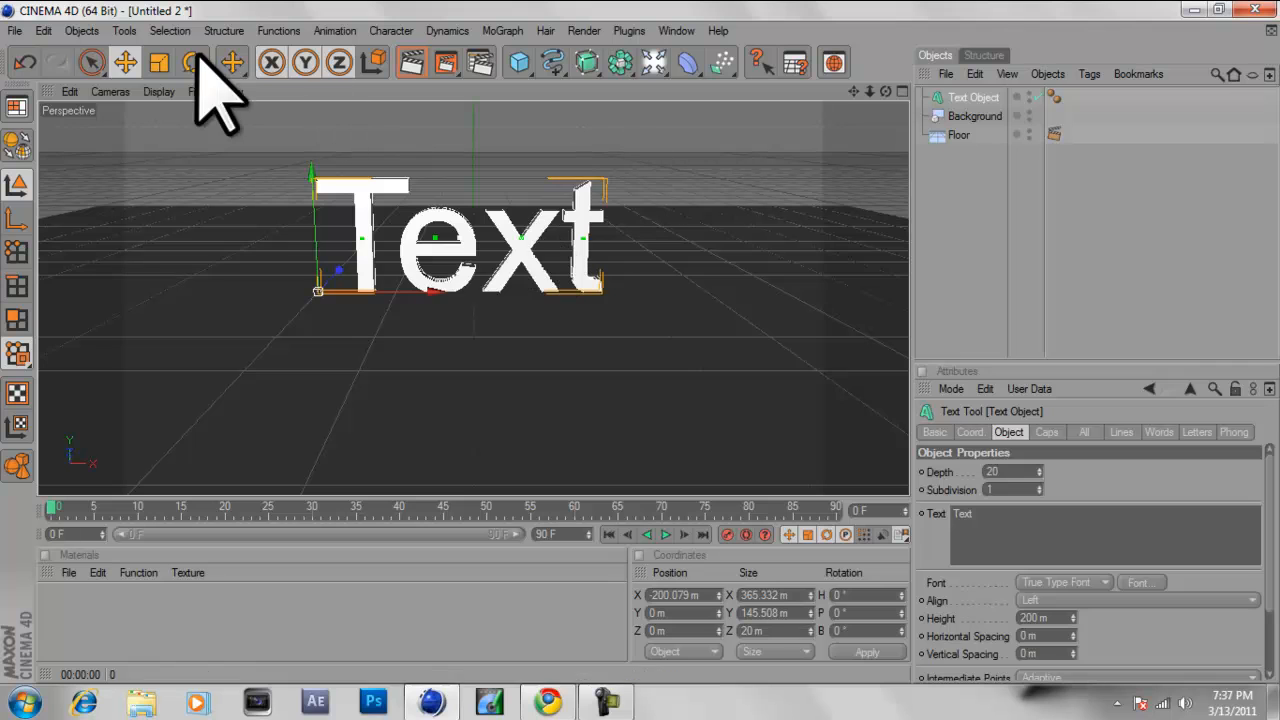
- Change the Text Object's wording to "spiff"
{"action": "double_click", "coordinate": [962, 513]}
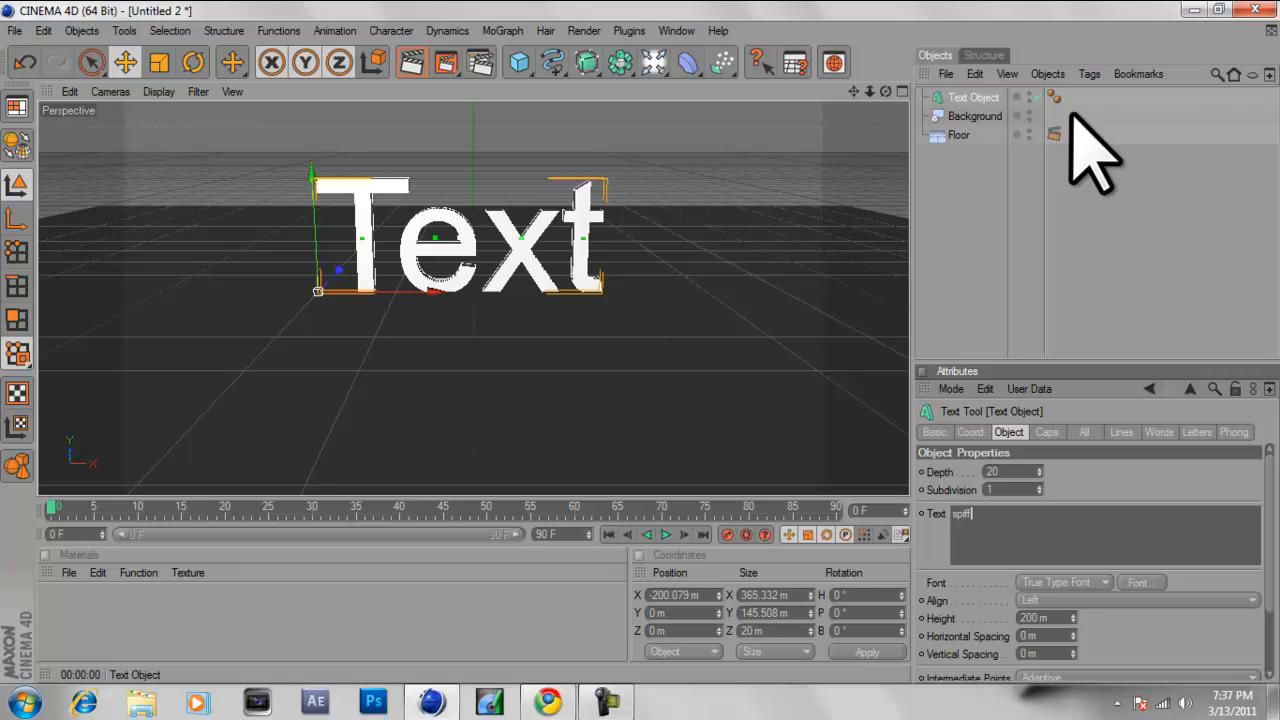
{"action": "left_click", "coordinate": [605, 290]}
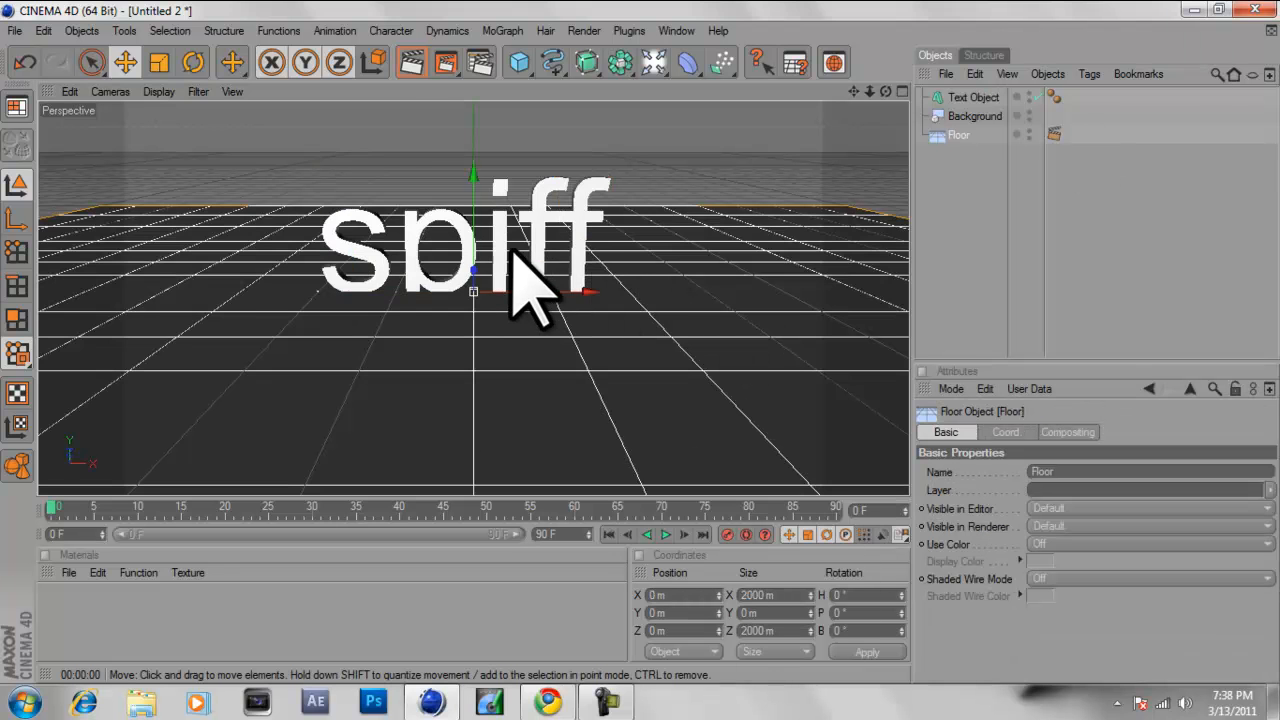
- Change the Text Object's wording to "droid"
{"action": "left_click", "coordinate": [504, 244]}
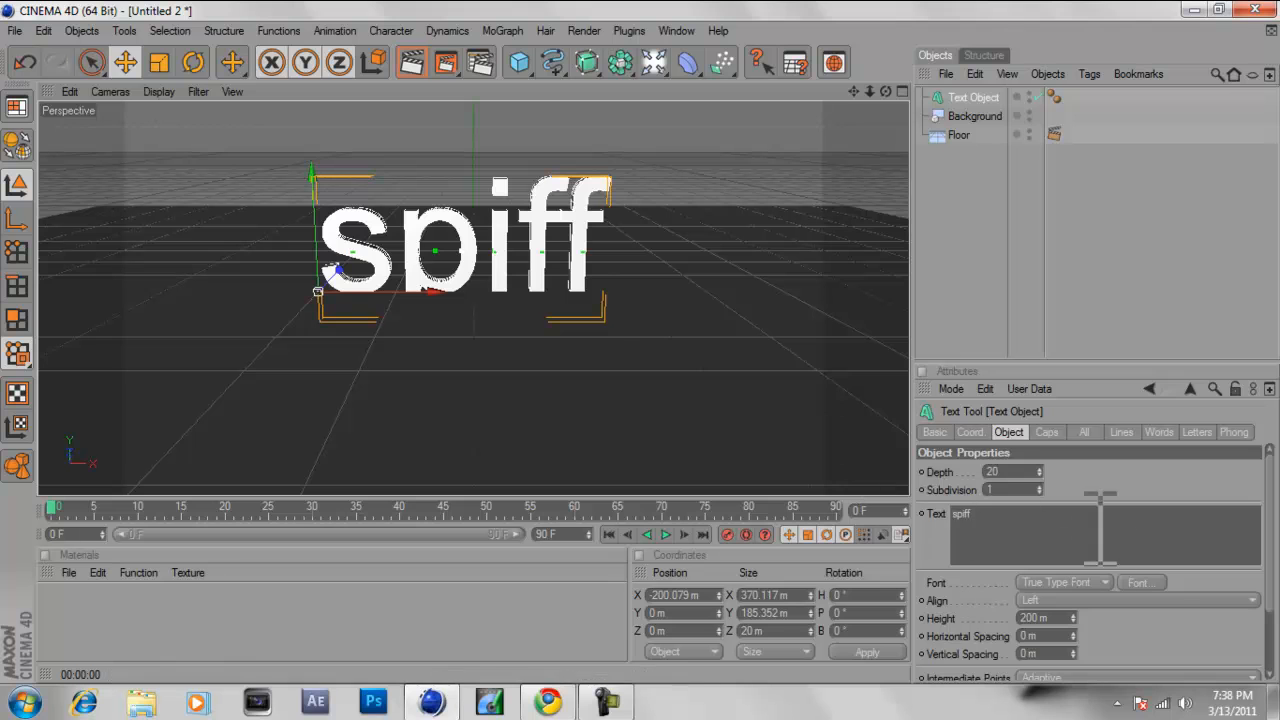
{"action": "left_click_drag", "start_coordinate": [991, 528], "coordinate": [929, 480]}
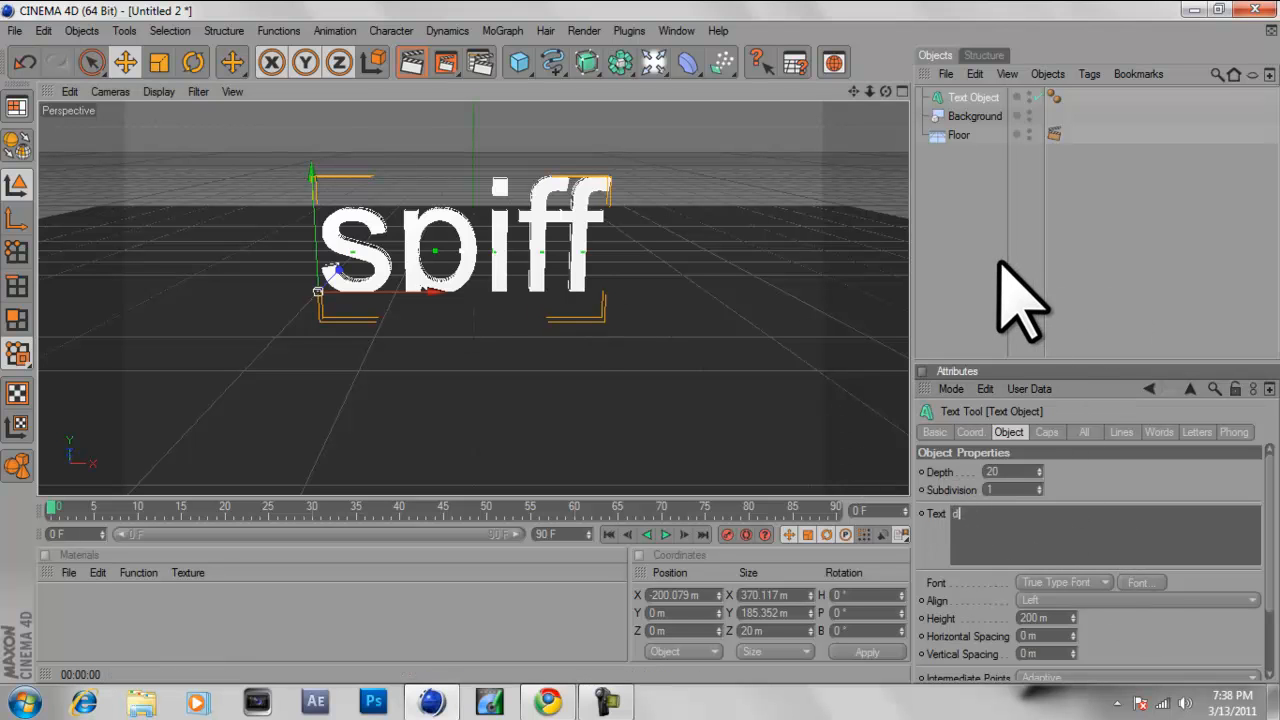
{"action": "type", "text": "droid"}
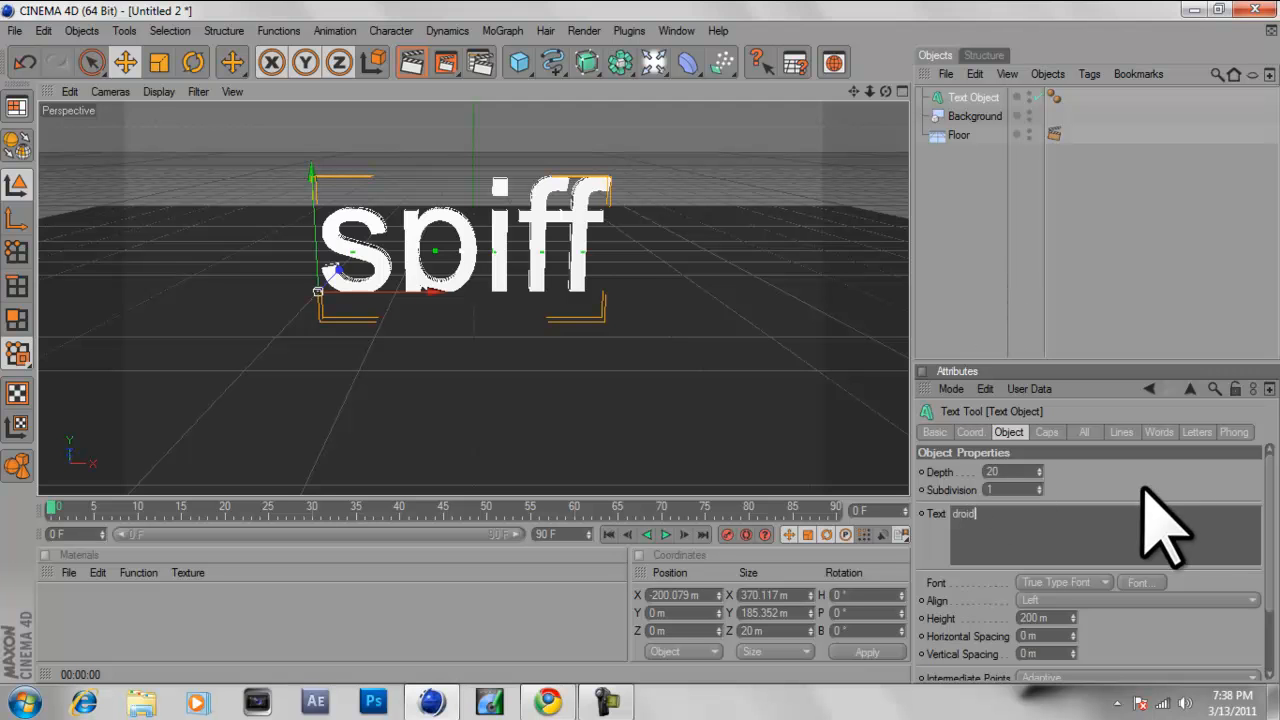
- Set the droid text's font to [z] Arista
{"action": "left_click", "coordinate": [1136, 582]}
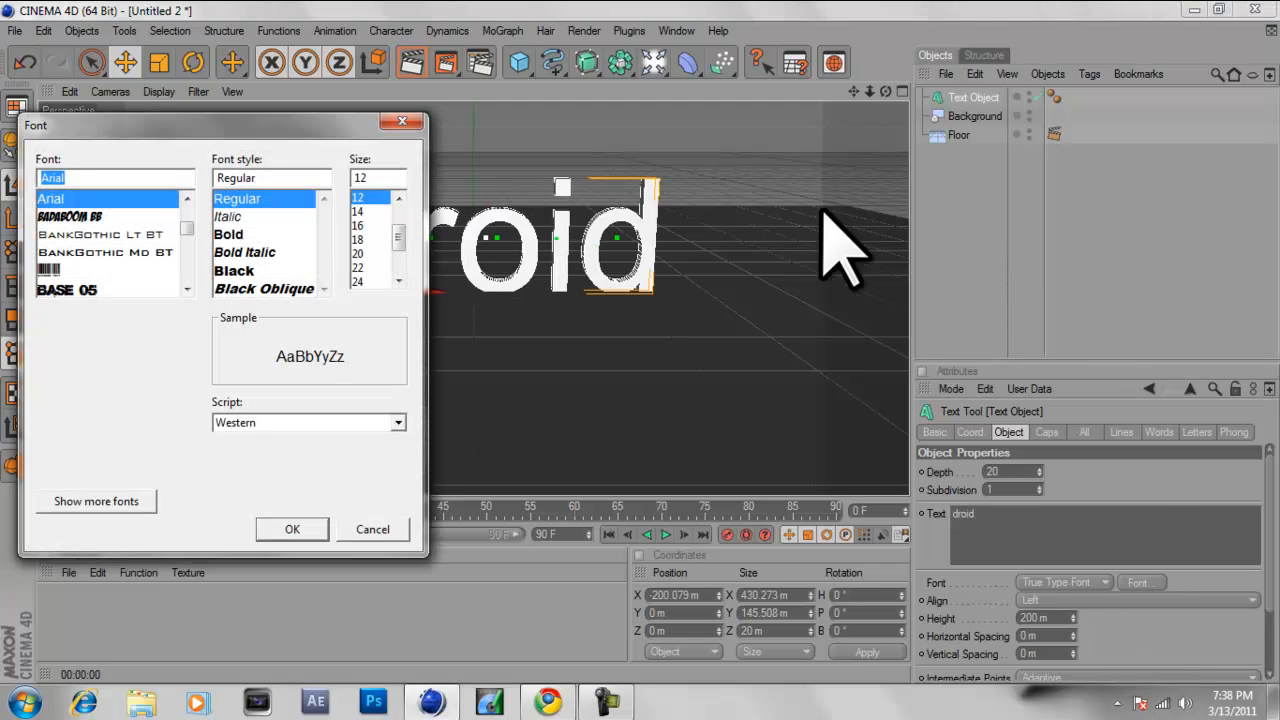
{"action": "left_click_drag", "start_coordinate": [185, 233], "coordinate": [193, 283]}
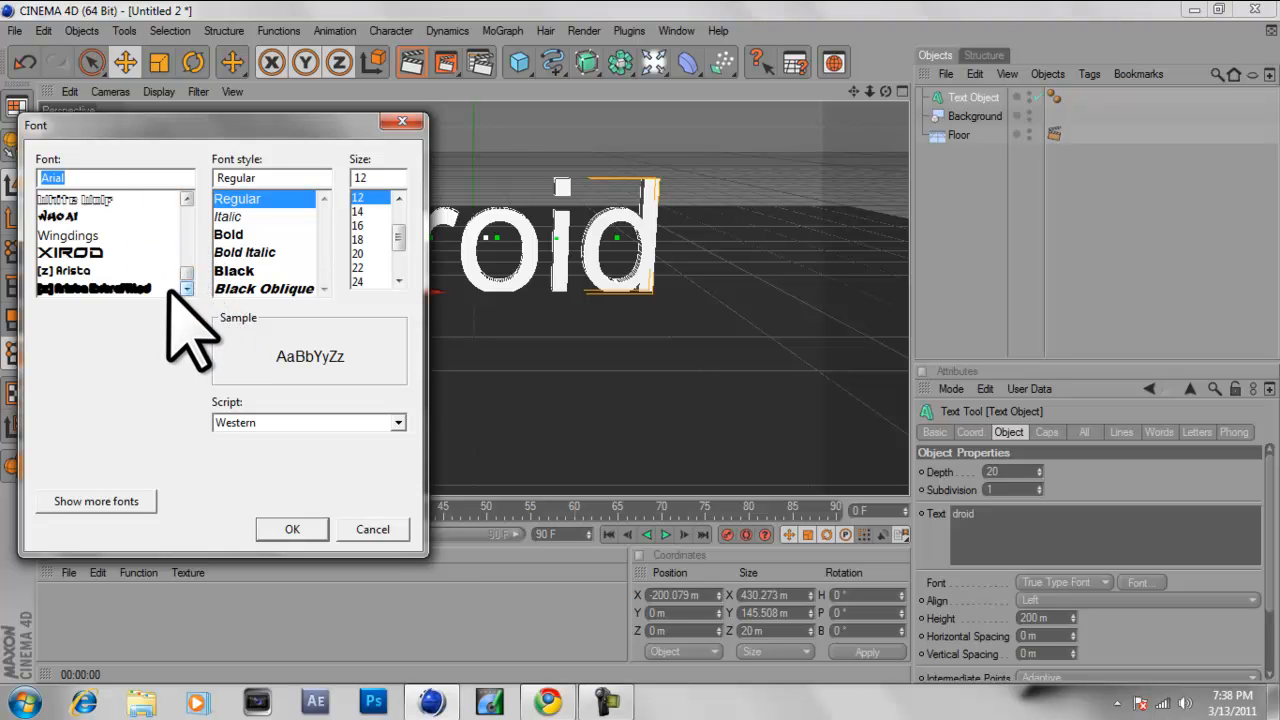
{"action": "left_click", "coordinate": [108, 271]}
{"action": "left_click", "coordinate": [110, 289]}
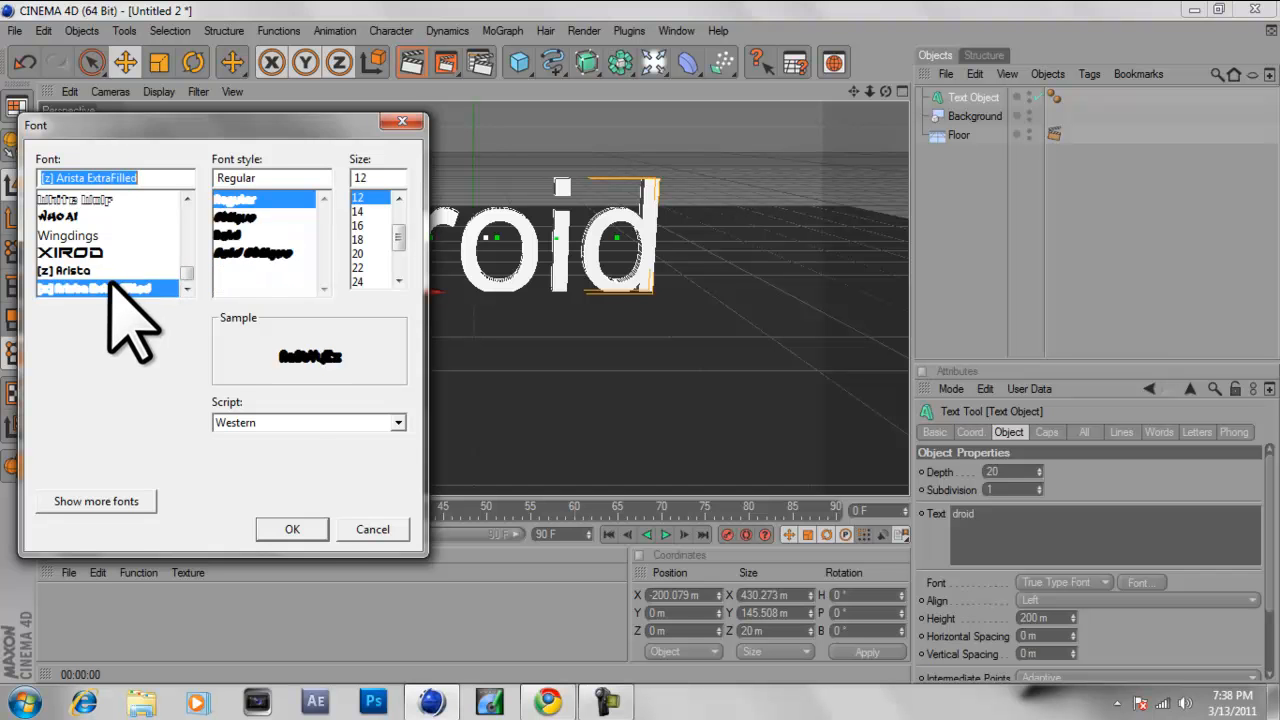
{"action": "left_click", "coordinate": [108, 271]}
{"action": "left_click", "coordinate": [292, 530]}
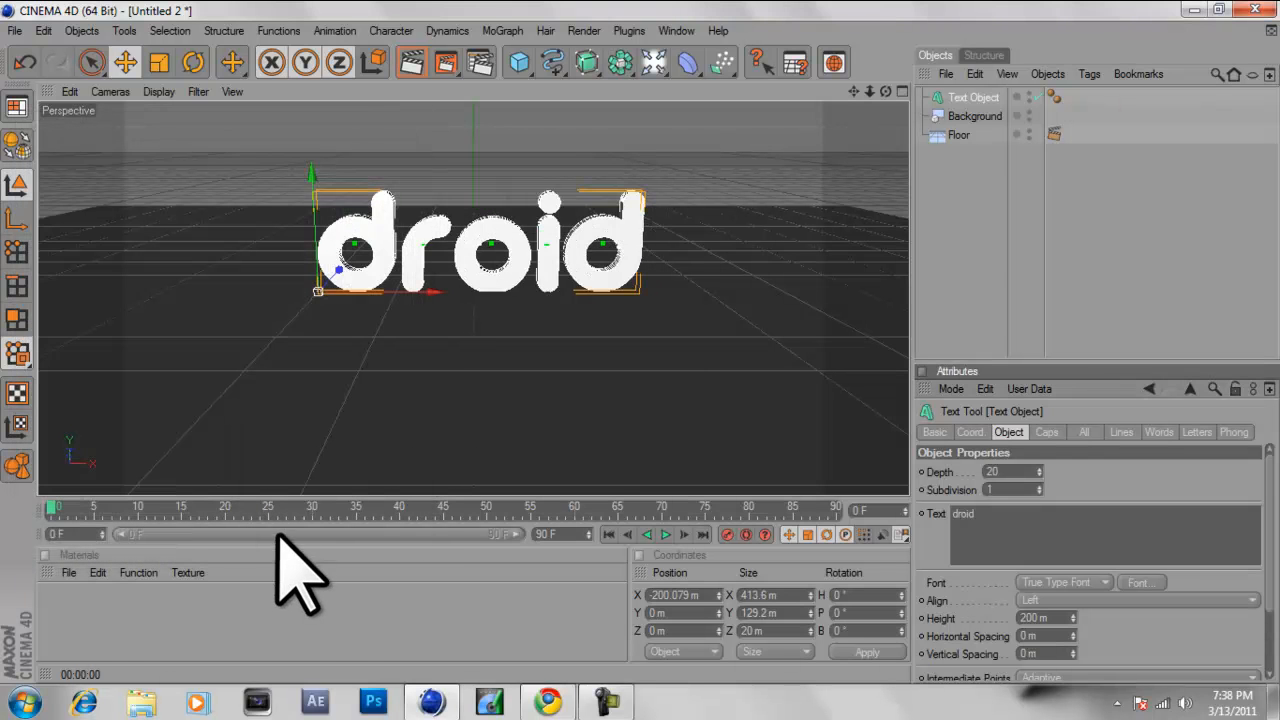
- Move the droid text along the X axis to about -227 m and test it with a render of the active view
{"action": "left_click_drag", "start_coordinate": [433, 292], "coordinate": [412, 292]}
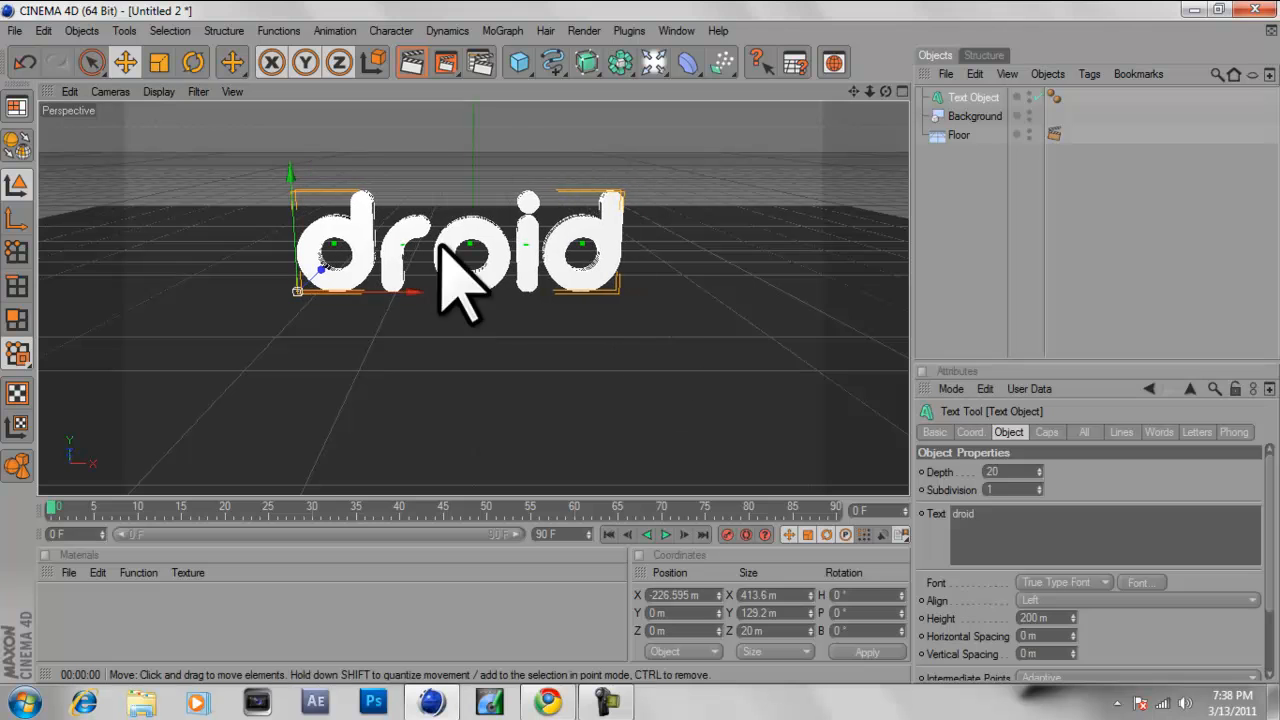
{"action": "left_click", "coordinate": [411, 62]}
{"action": "left_click", "coordinate": [604, 232]}
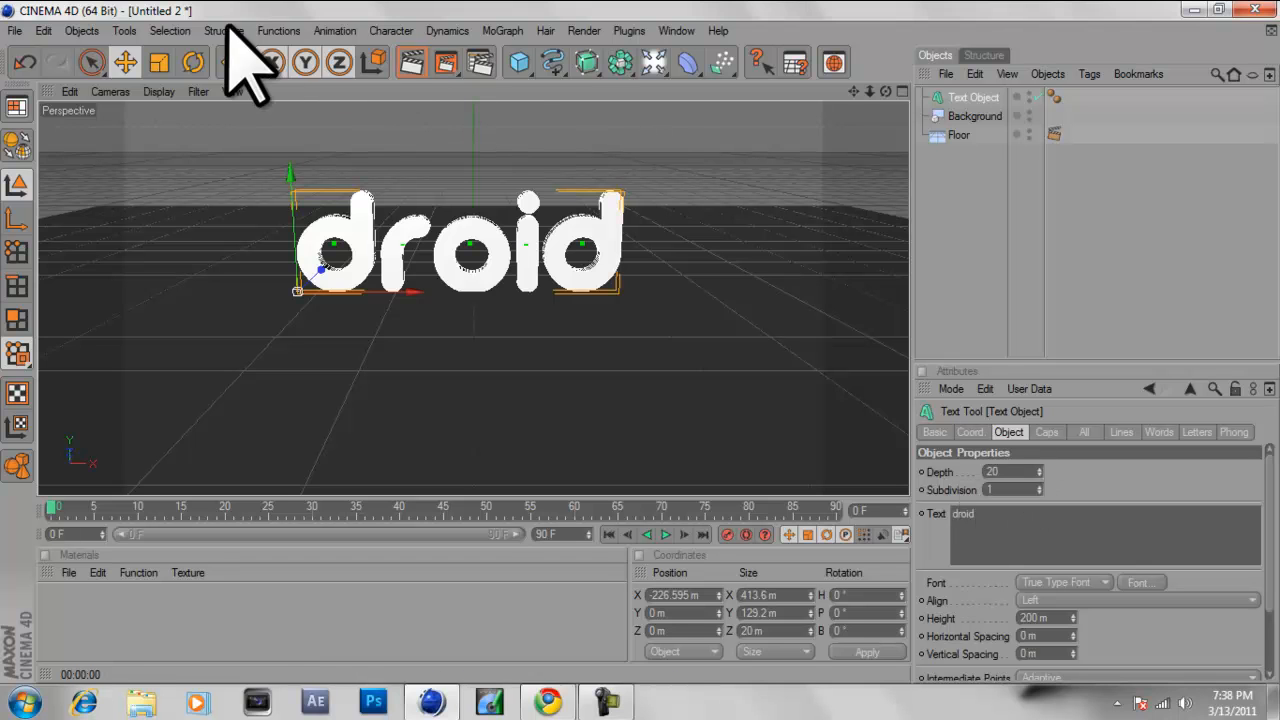
- Set the droid text's font to Amputa Bangiz Standard in the Regular style
{"action": "left_click", "coordinate": [1153, 584]}
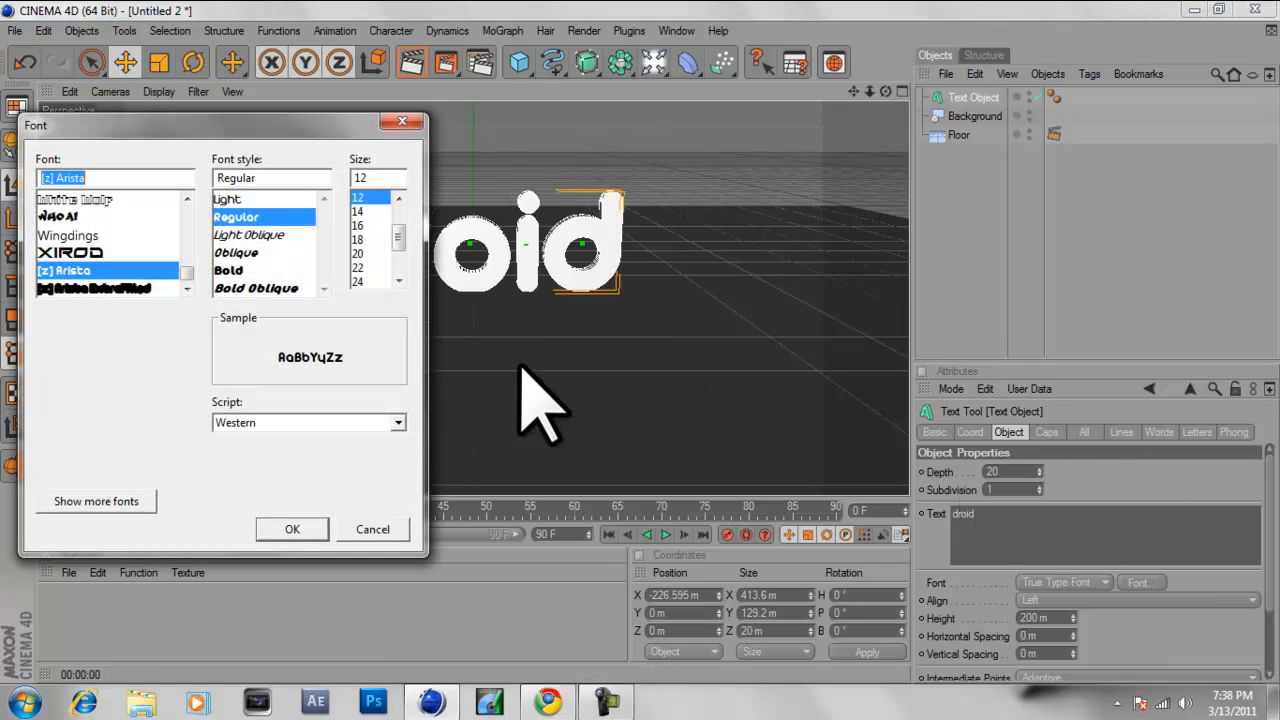
{"action": "left_click_drag", "start_coordinate": [185, 273], "coordinate": [188, 224]}
{"action": "left_click", "coordinate": [98, 269]}
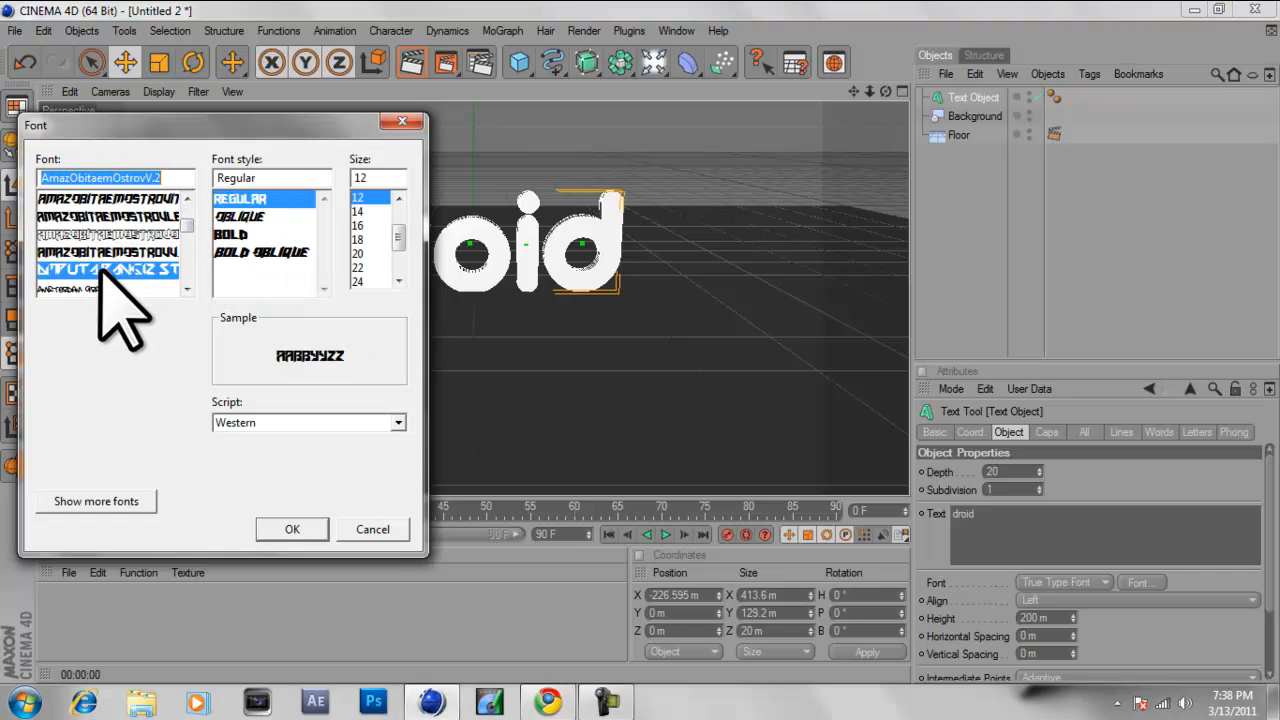
{"action": "left_click", "coordinate": [118, 252]}
{"action": "left_click", "coordinate": [119, 271]}
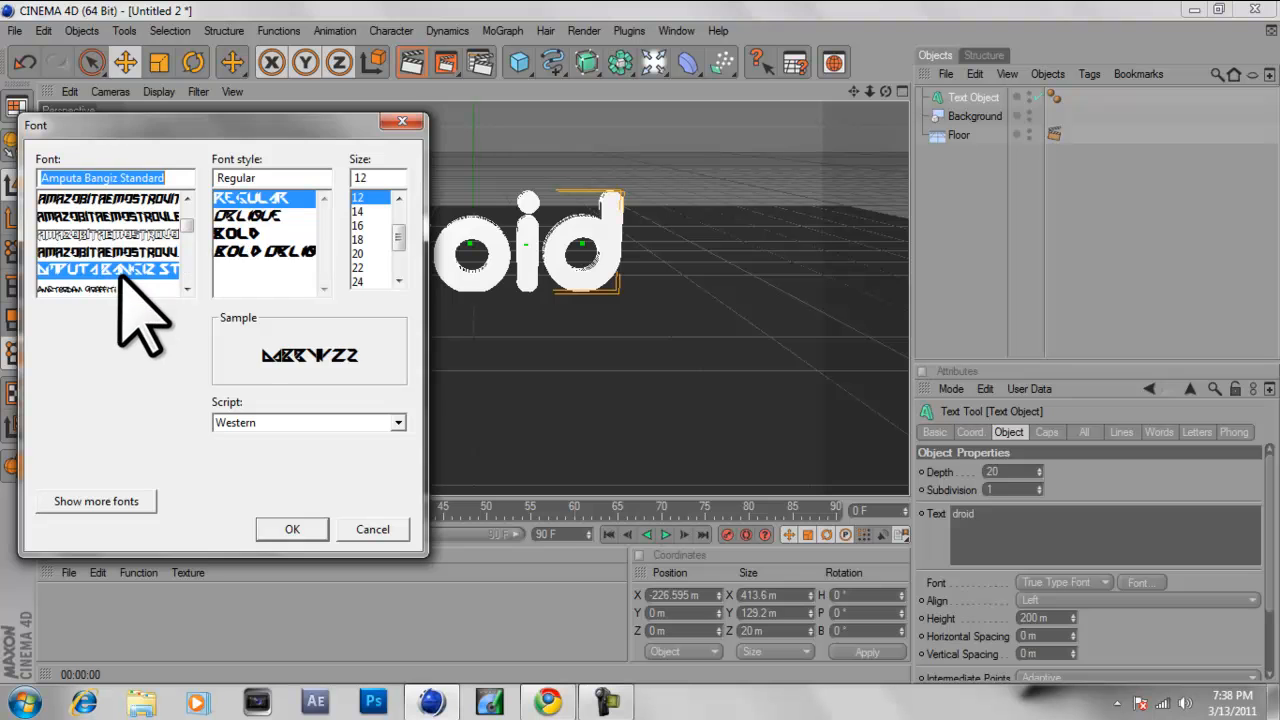
{"action": "left_click", "coordinate": [290, 530]}
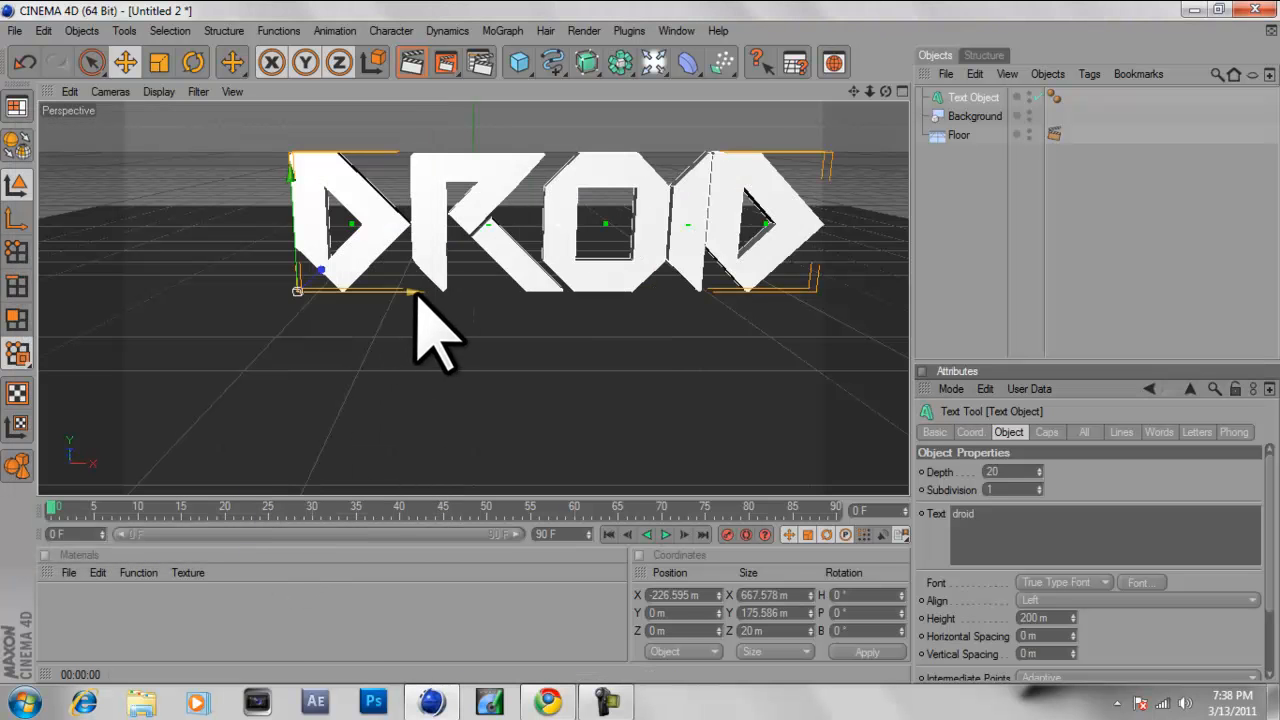
- Move the droid text along the X axis to about -289 m and render the active view to check it
{"action": "left_click_drag", "start_coordinate": [408, 290], "coordinate": [359, 290]}
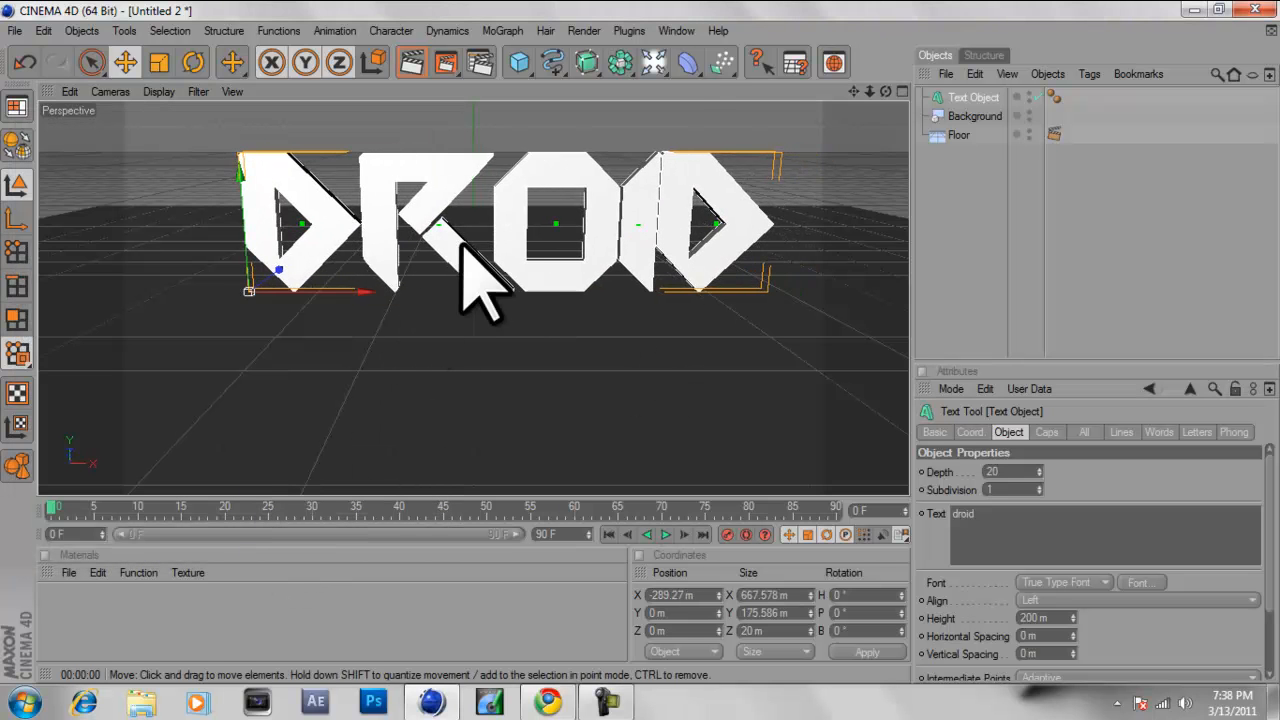
{"action": "left_click", "coordinate": [405, 64]}
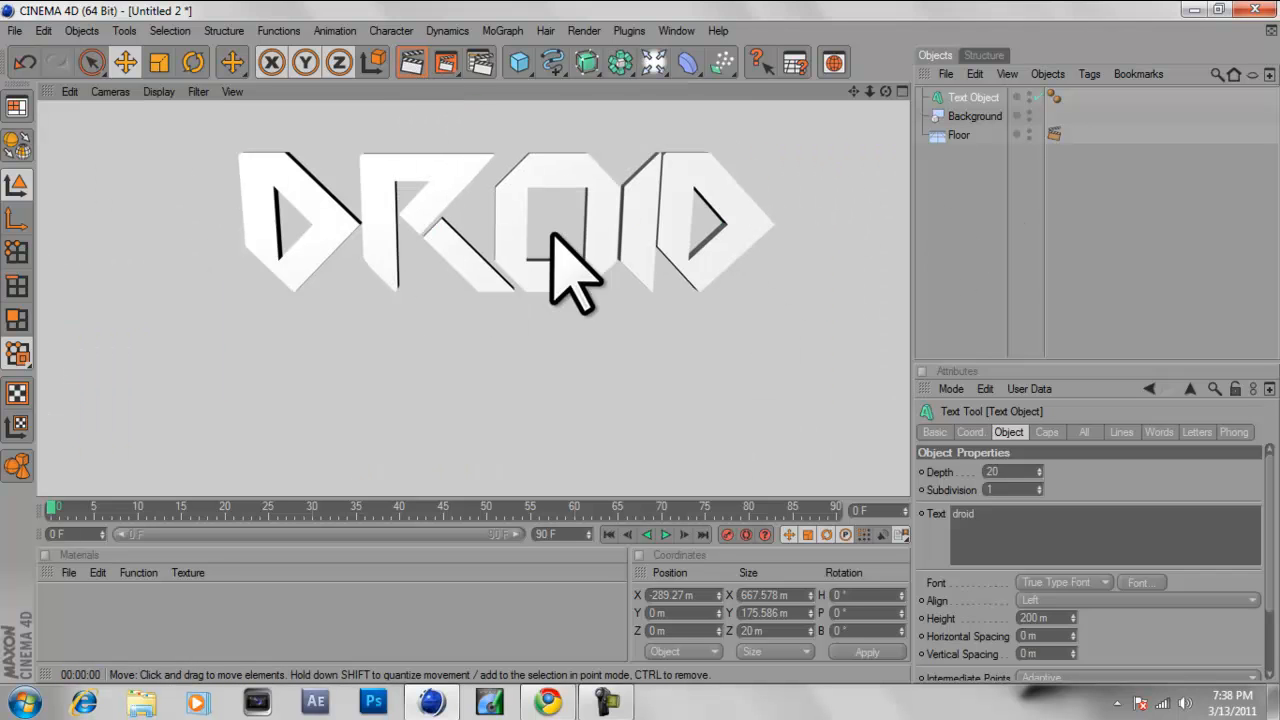
{"action": "left_click_drag", "start_coordinate": [390, 228], "coordinate": [386, 227]}
- Set the Text Object's Depth to 97 and move it along the X axis to about -331 m
{"action": "left_click_drag", "start_coordinate": [367, 290], "coordinate": [351, 290]}
{"action": "mouse_move", "coordinate": [1045, 468]}
{"action": "left_mouse_down"}
{"action": "mouse_move", "coordinate": [1037, 458]}
{"action": "mouse_move", "coordinate": [1037, 473]}
{"action": "left_mouse_up"}
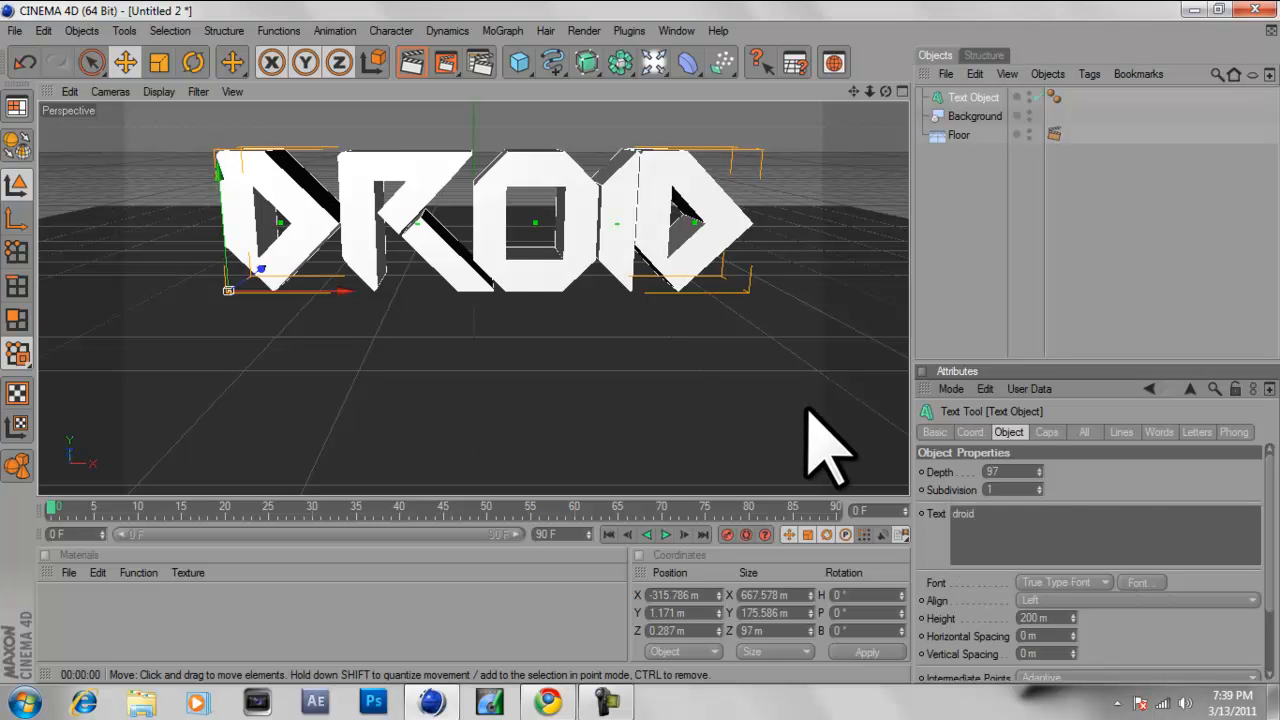
{"action": "left_click_drag", "start_coordinate": [344, 291], "coordinate": [333, 291]}
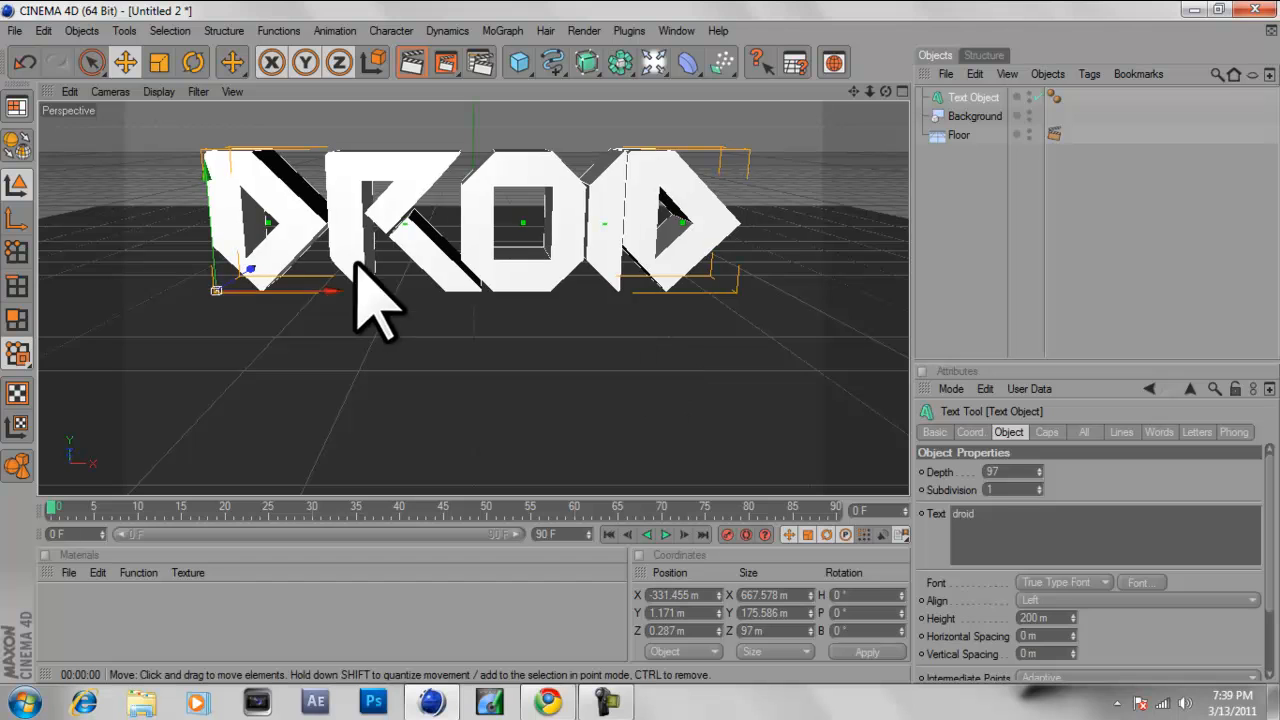
- Set the Text Object's start cap to Fillet Cap with 28 steps
{"action": "left_click", "coordinate": [1046, 432]}
{"action": "left_click", "coordinate": [1042, 471]}
{"action": "left_click", "coordinate": [1030, 541]}
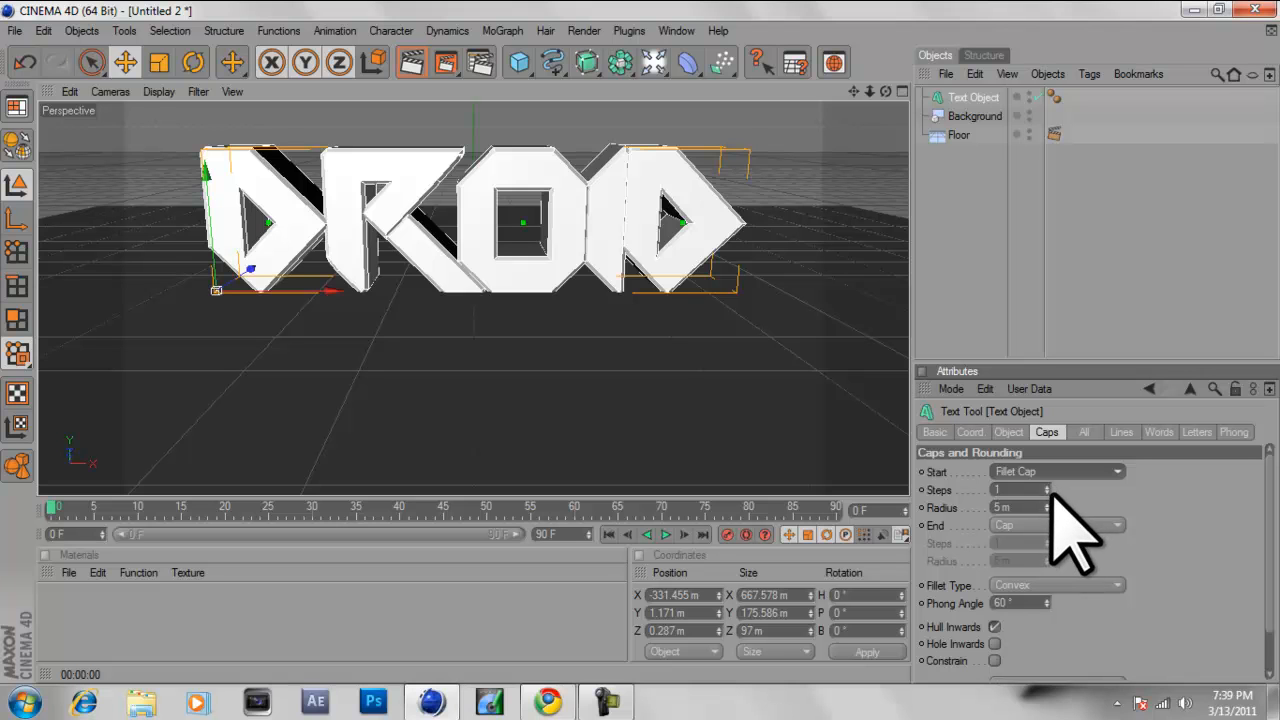
{"action": "left_click_drag", "start_coordinate": [1053, 491], "coordinate": [1047, 487]}
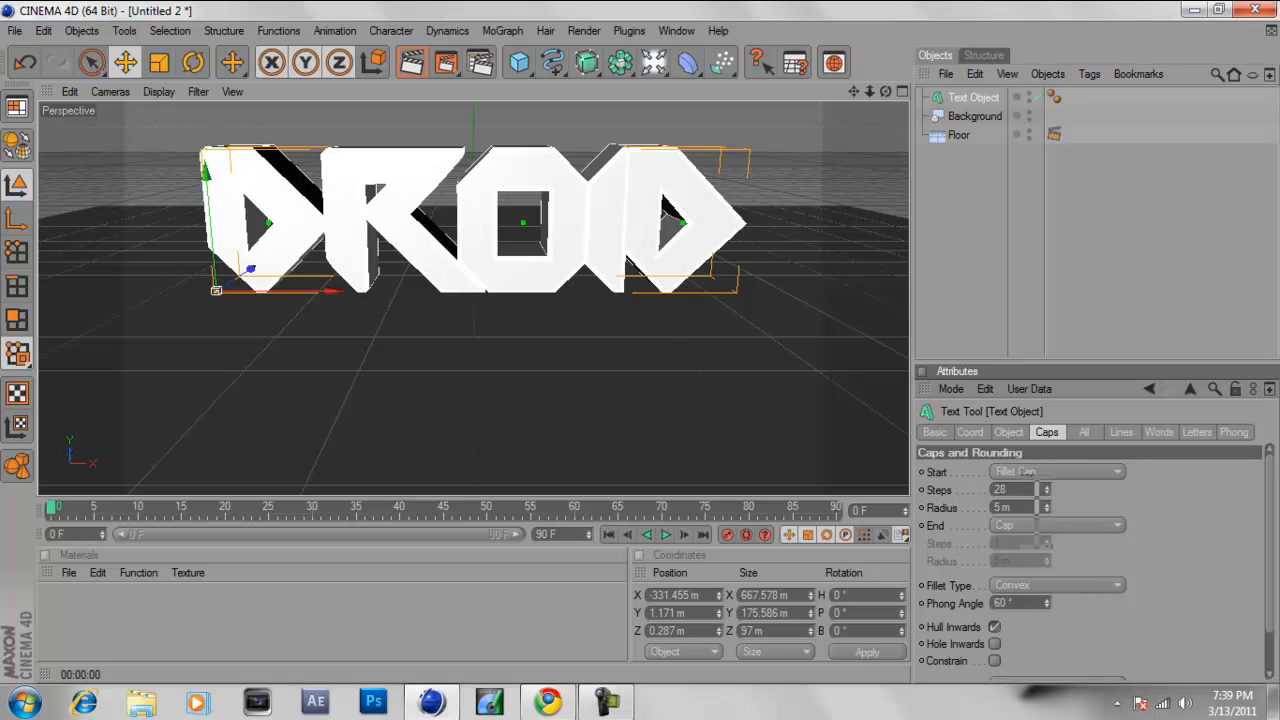
- Set the Text Object's end cap to Fillet Cap with 21 steps and test-render the active view
{"action": "left_click", "coordinate": [1055, 531]}
{"action": "left_click", "coordinate": [1052, 586]}
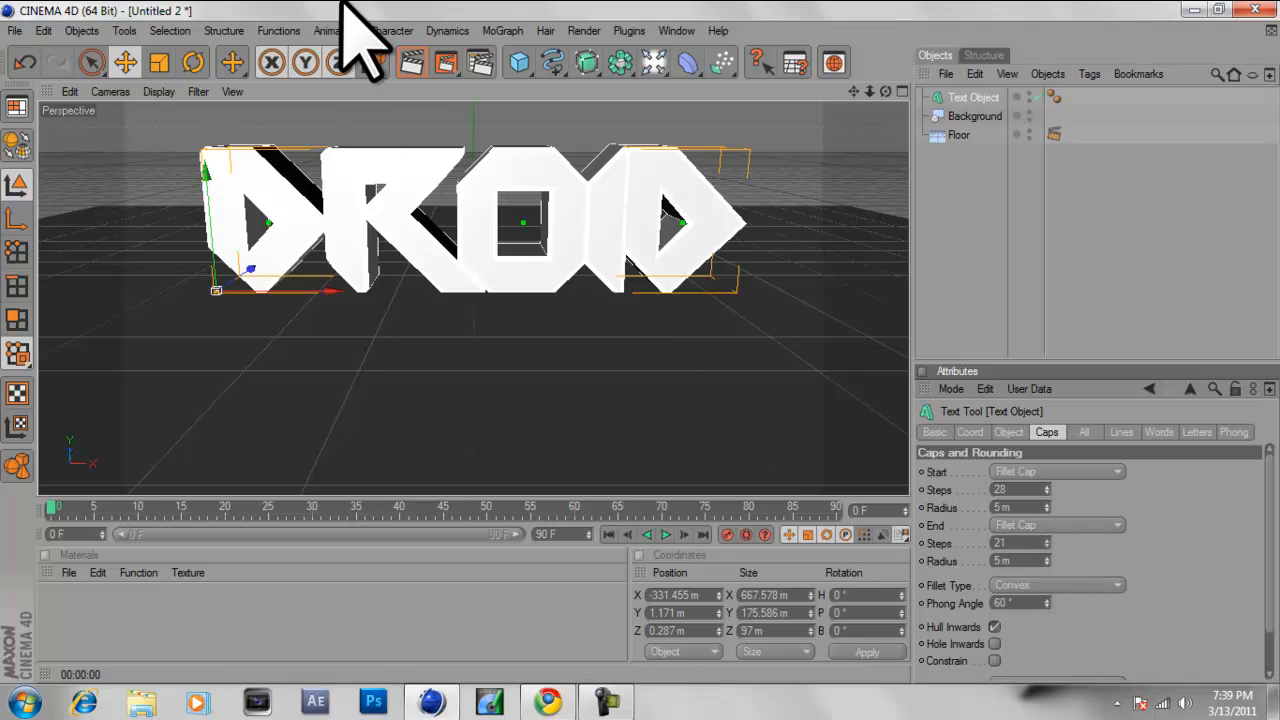
{"action": "left_click", "coordinate": [412, 64]}
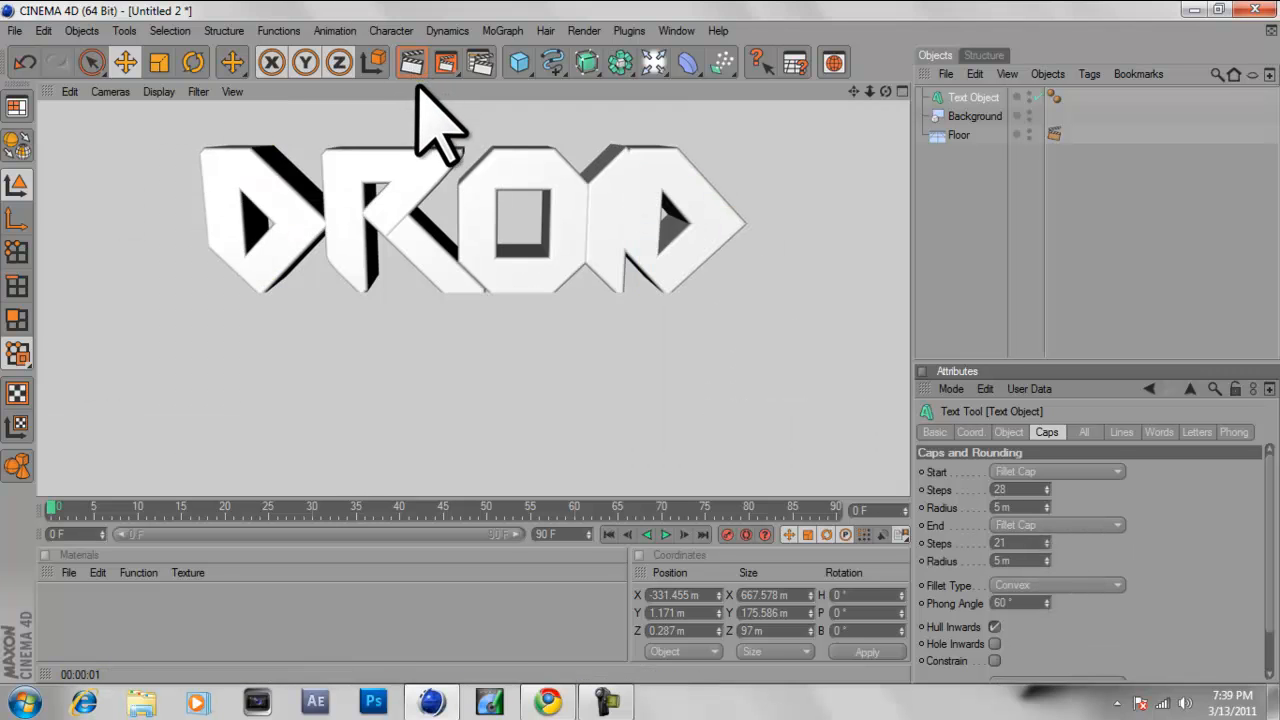
{"action": "left_click", "coordinate": [640, 275]}
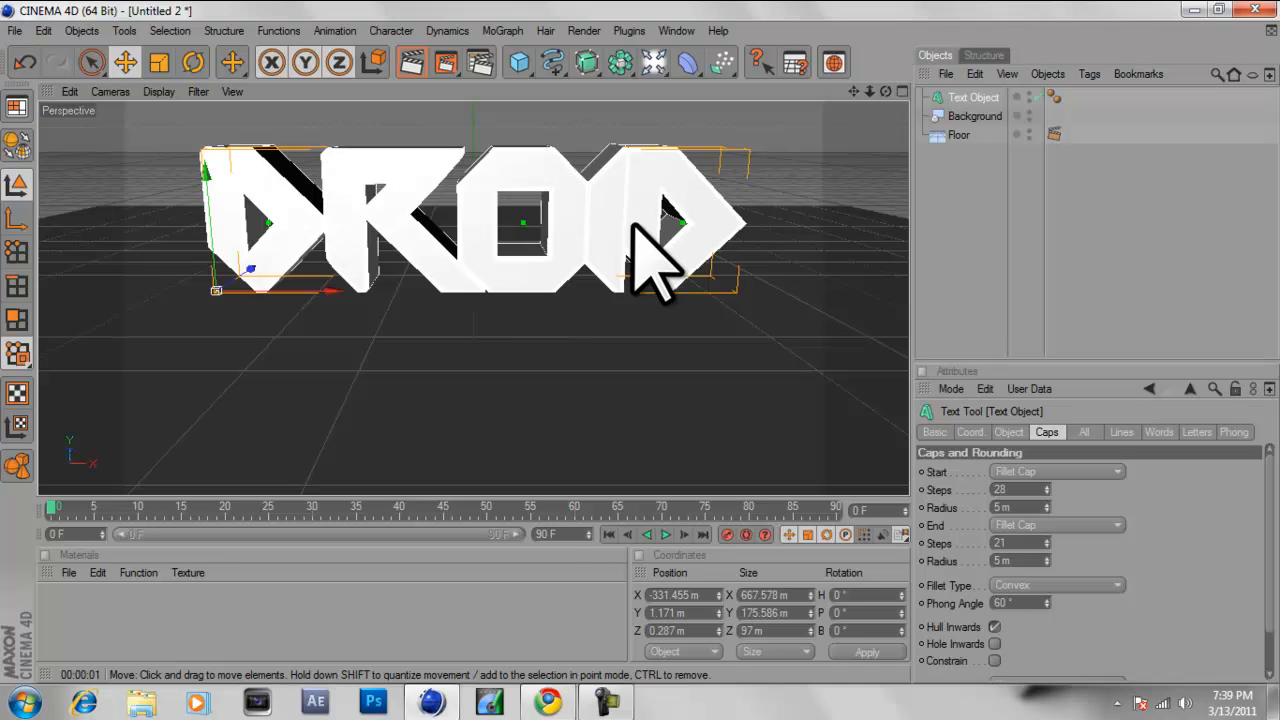
- Set the Text Object's Horizontal Spacing to 18 m
{"action": "left_click", "coordinate": [1010, 432]}
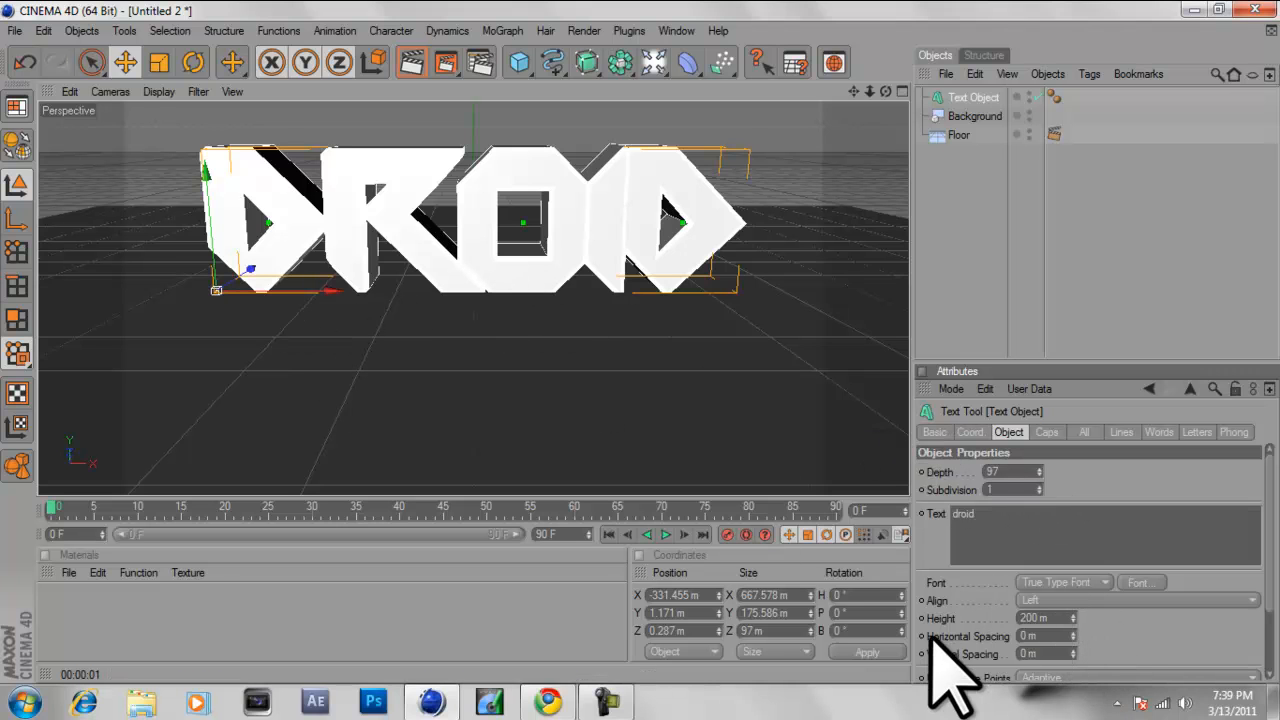
{"action": "mouse_move", "coordinate": [1077, 636]}
{"action": "left_mouse_down"}
{"action": "mouse_move", "coordinate": [1077, 612]}
{"action": "mouse_move", "coordinate": [1076, 645]}
{"action": "left_mouse_up"}
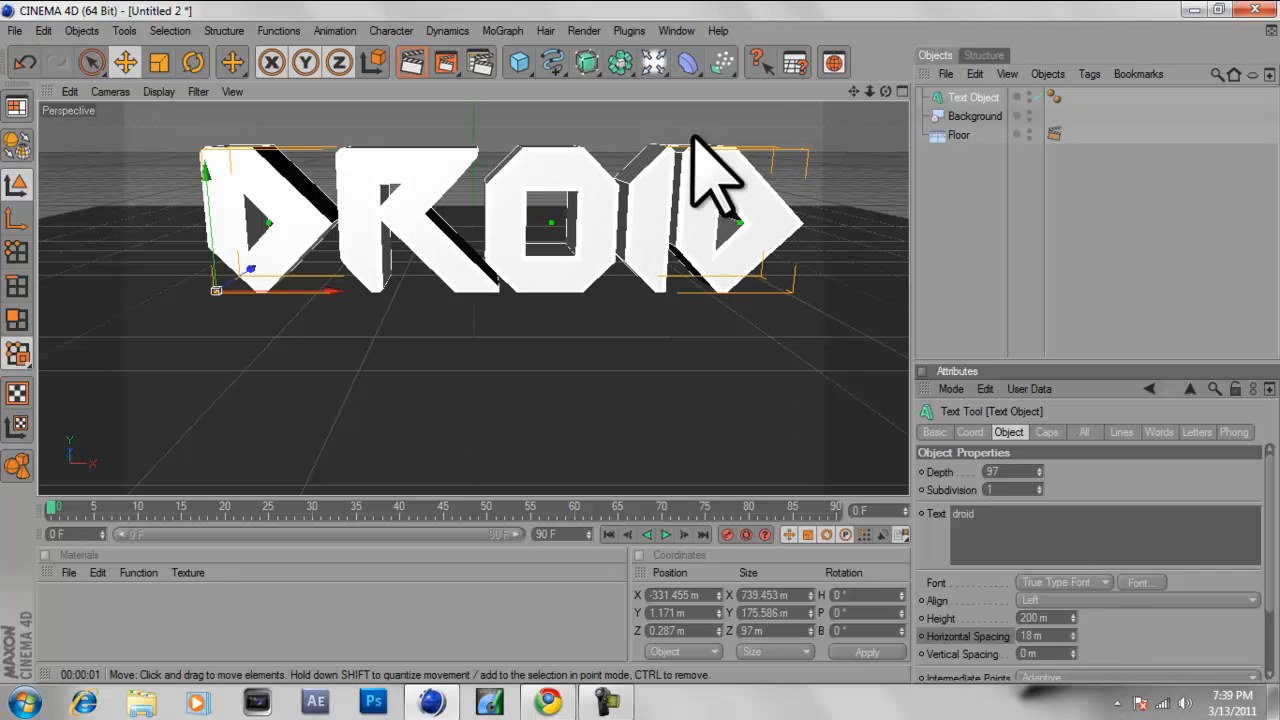
- Reposition the droid text to about X -324 m, Y 29 m, Z 58 m and render the active view
{"action": "left_click_drag", "start_coordinate": [805, 105], "coordinate": [648, 155]}
{"action": "left_click_drag", "start_coordinate": [300, 143], "coordinate": [641, 348]}
{"action": "scroll", "coordinate": [312, 124], "scroll_direction": "up", "scroll_amount": 3}
{"action": "left_click_drag", "start_coordinate": [854, 91], "coordinate": [646, 357]}
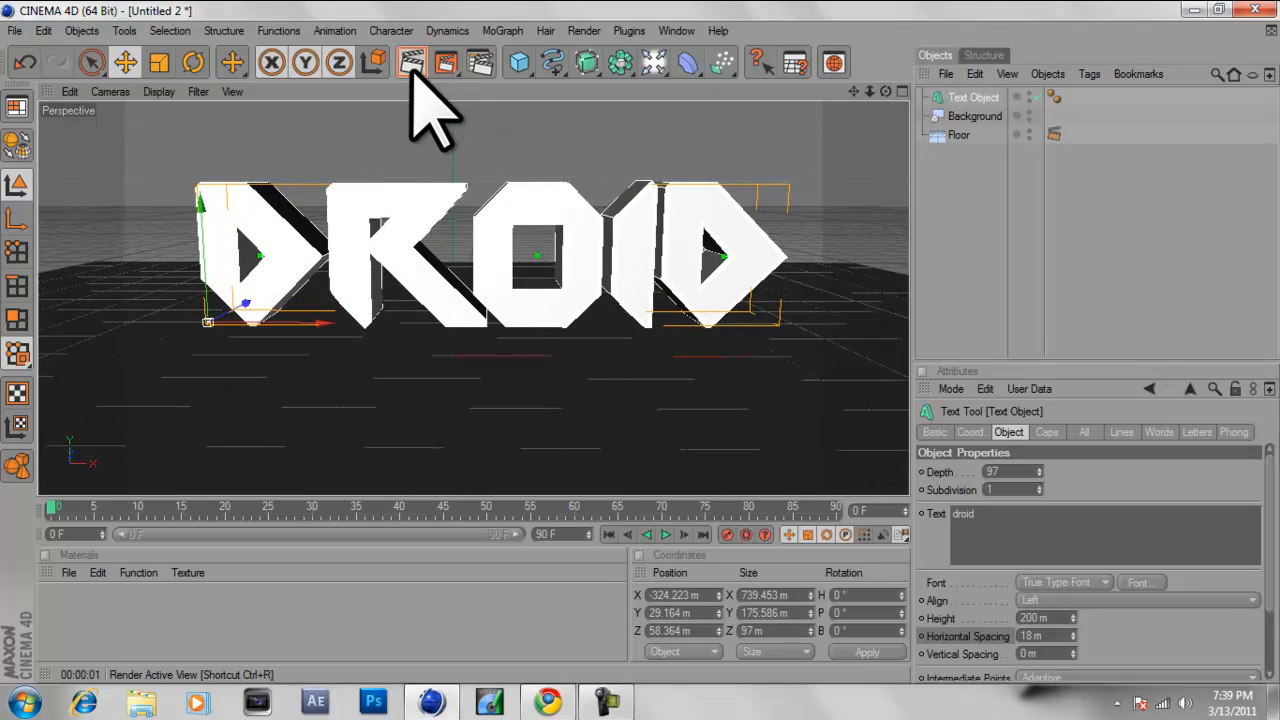
{"action": "left_click", "coordinate": [410, 62]}
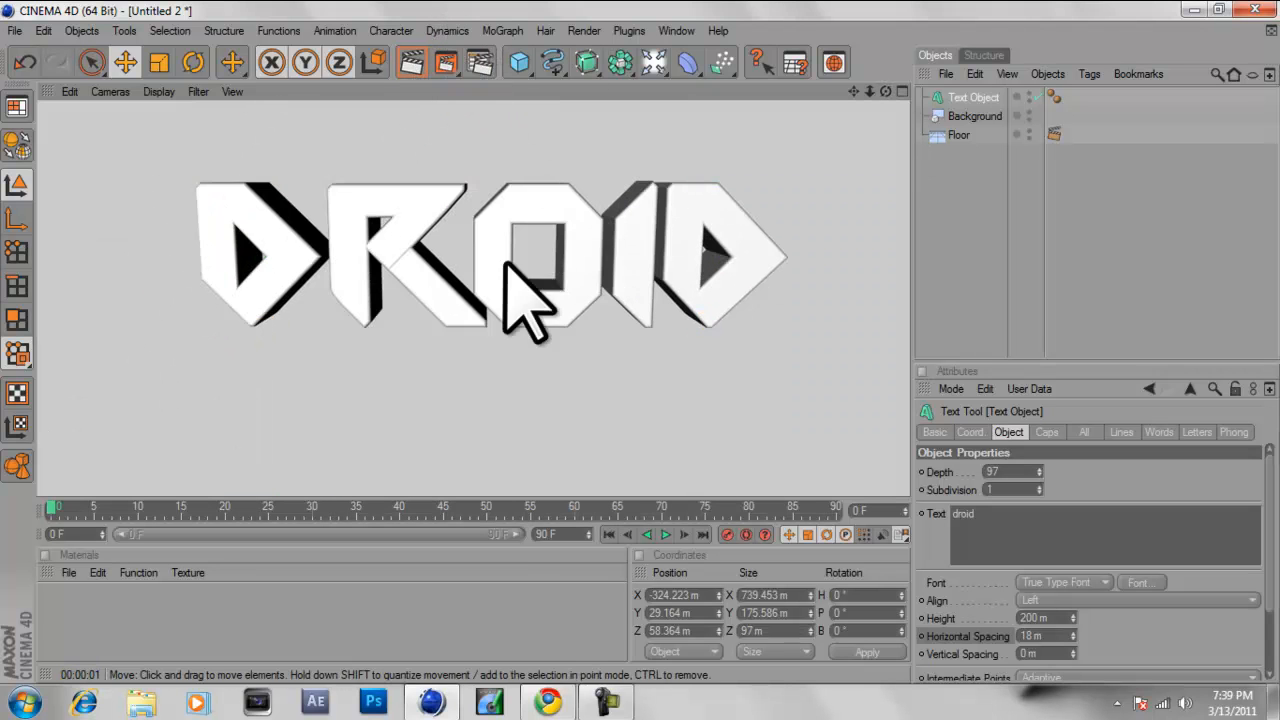
- Set the start cap's fillet radius to 1 m and test the text with a render of the active view
{"action": "left_click", "coordinate": [1050, 435]}
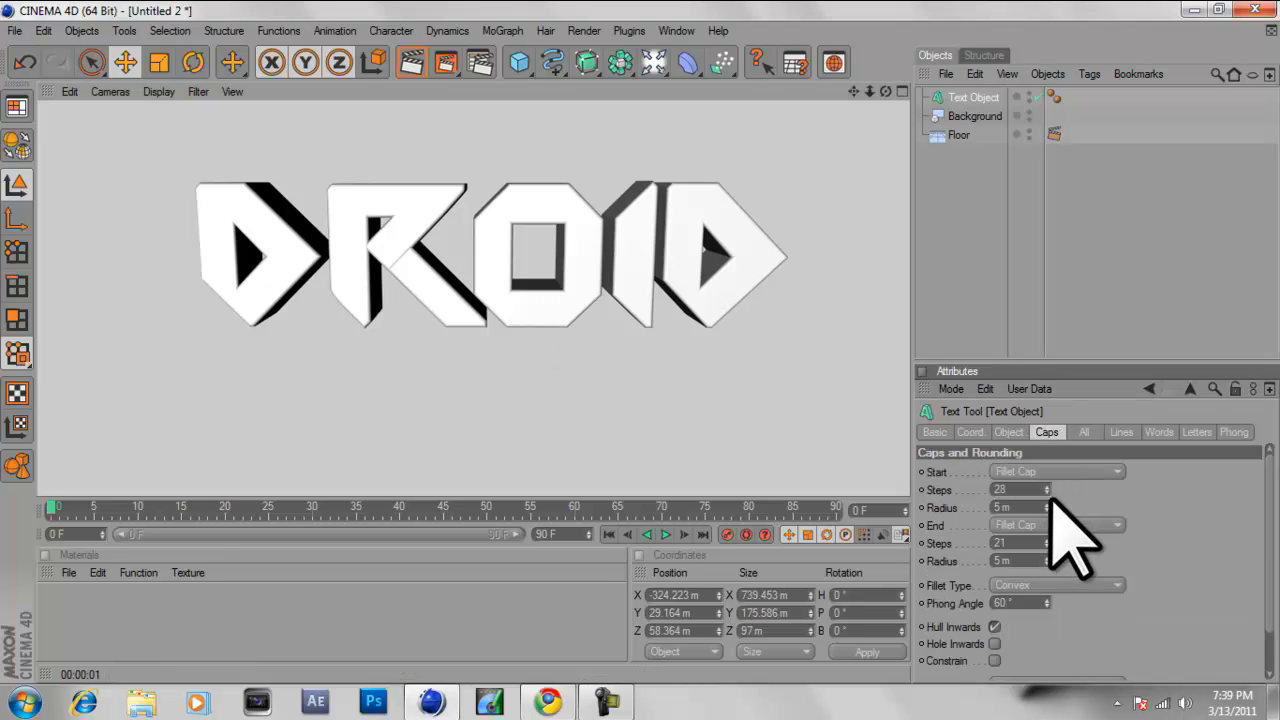
{"action": "left_click_drag", "start_coordinate": [1046, 508], "coordinate": [1046, 508]}
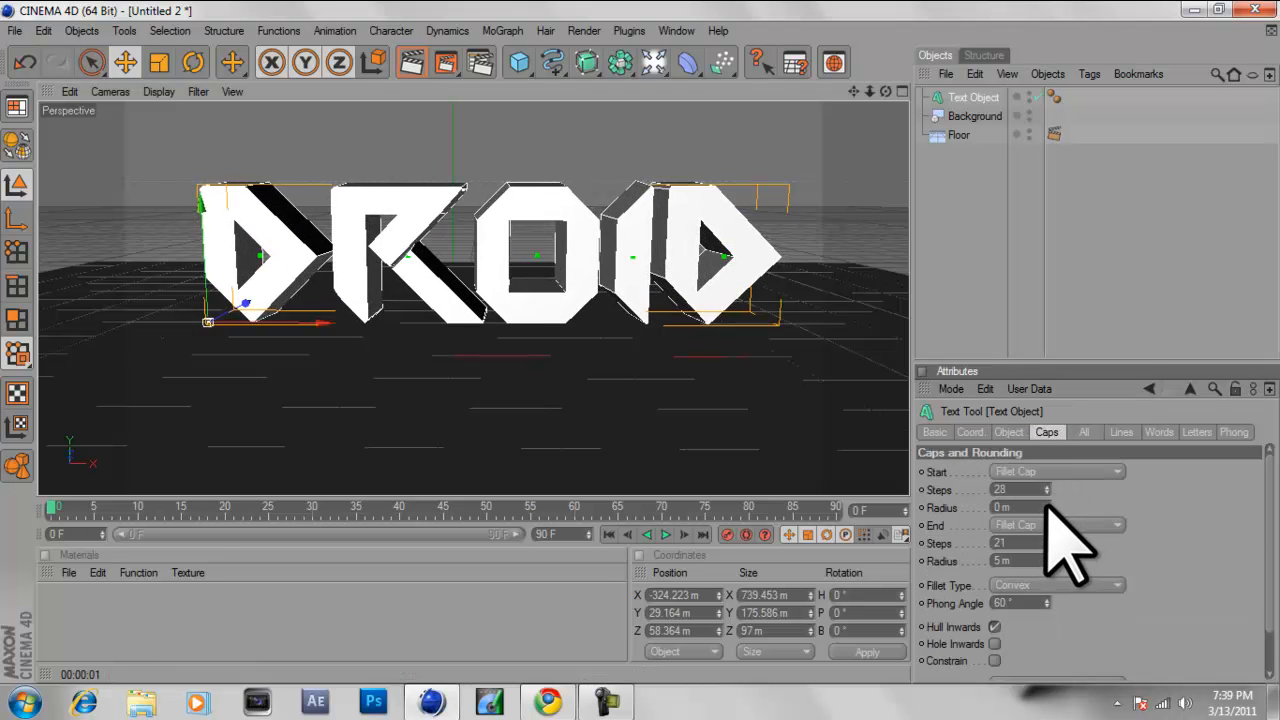
{"action": "left_click", "coordinate": [1046, 505]}
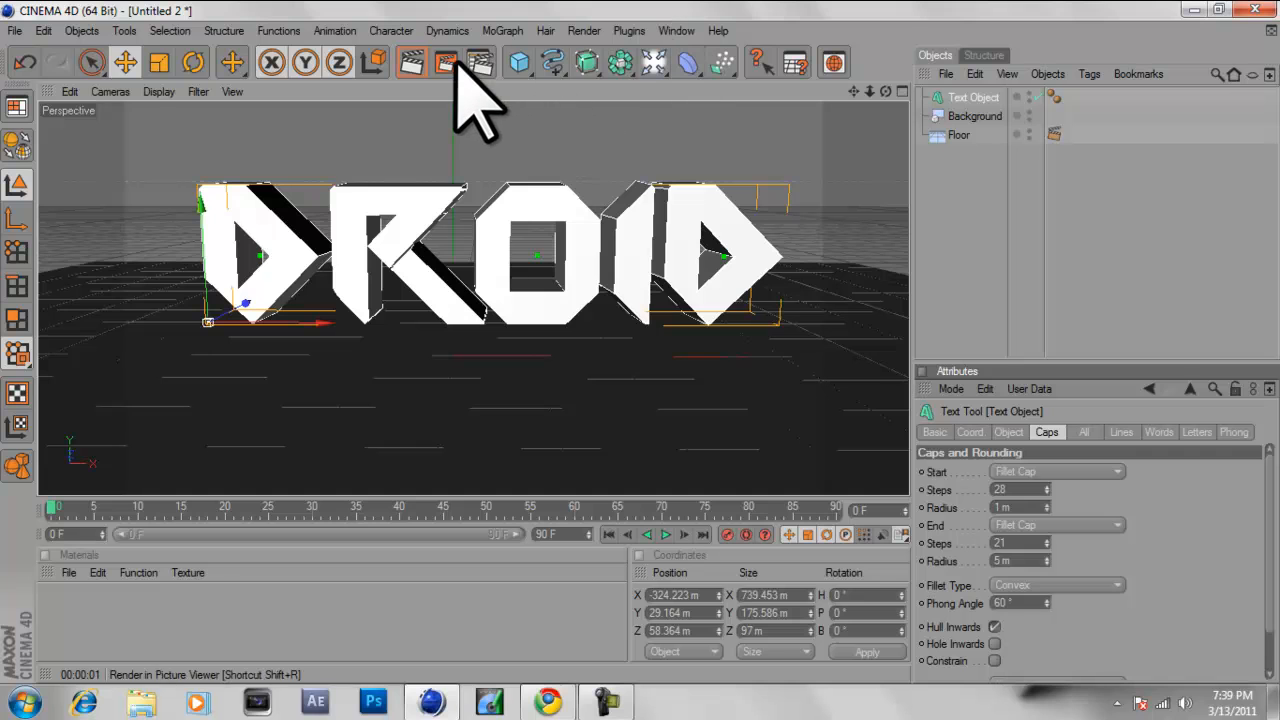
{"action": "left_click", "coordinate": [412, 66]}
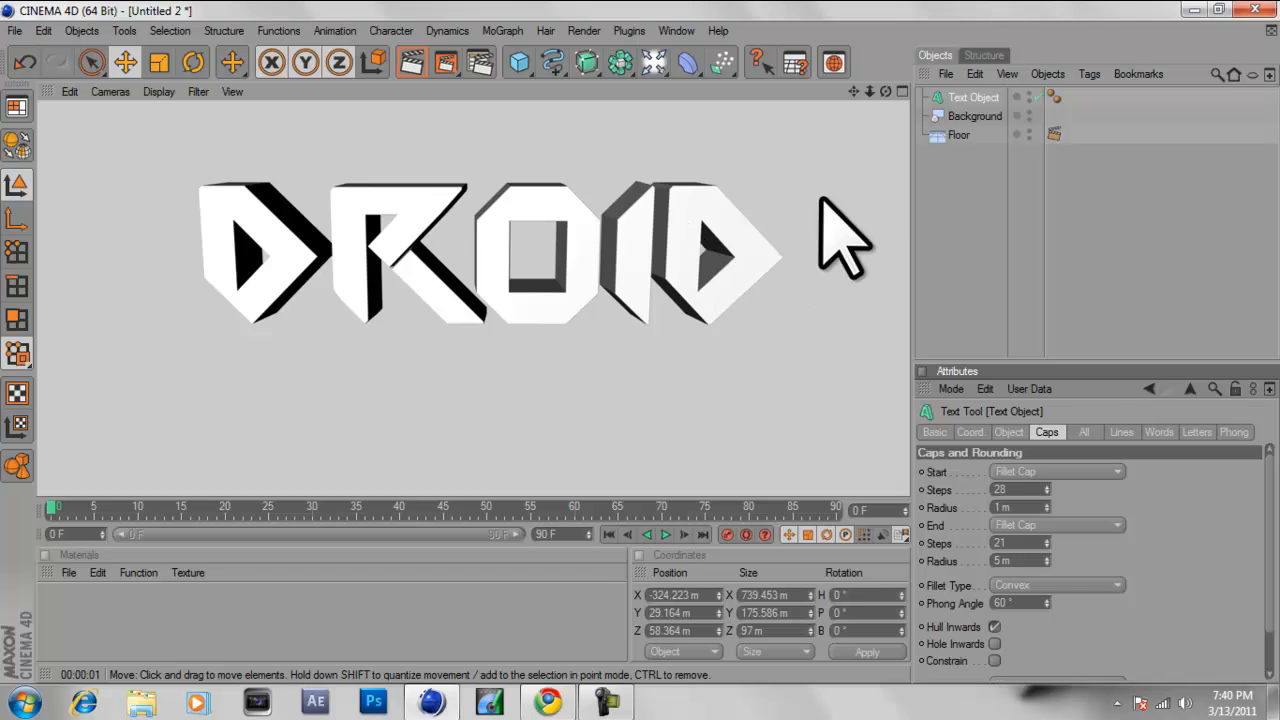
- Examine the reference droid wallpaper on the desktop and return to CINEMA 4D
{"action": "left_click", "coordinate": [1194, 9]}
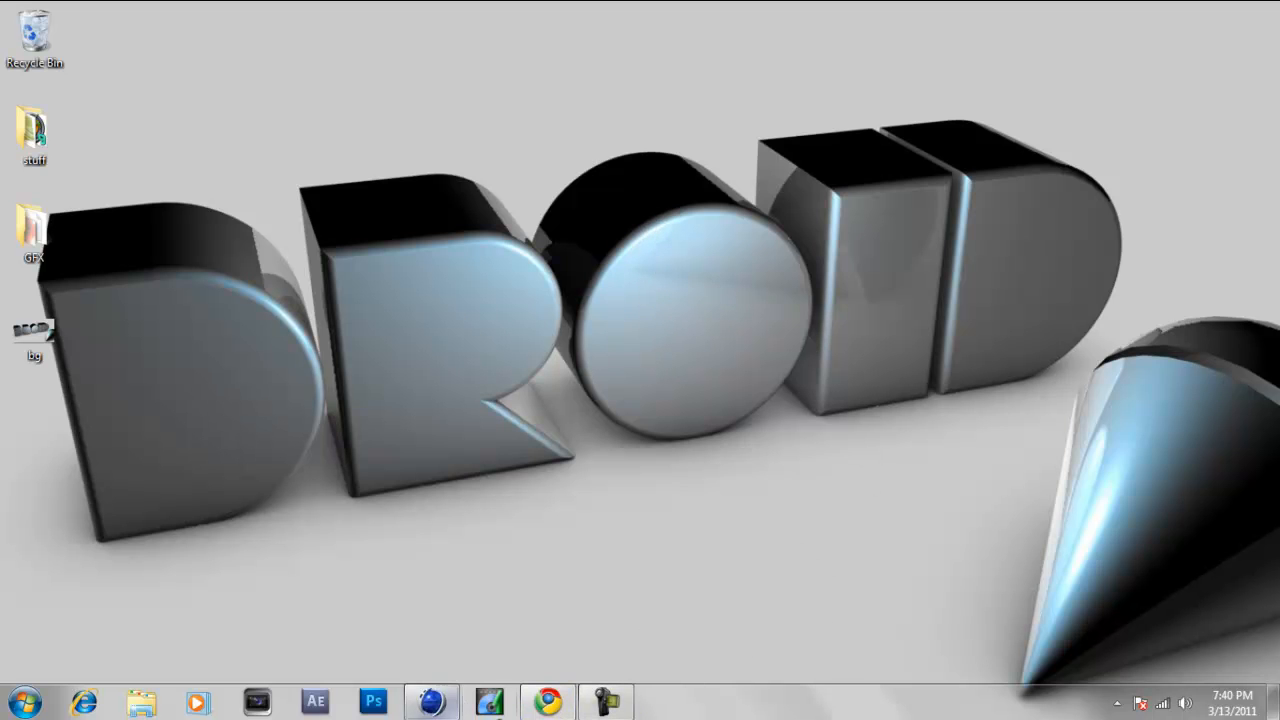
{"action": "left_click", "coordinate": [432, 703]}
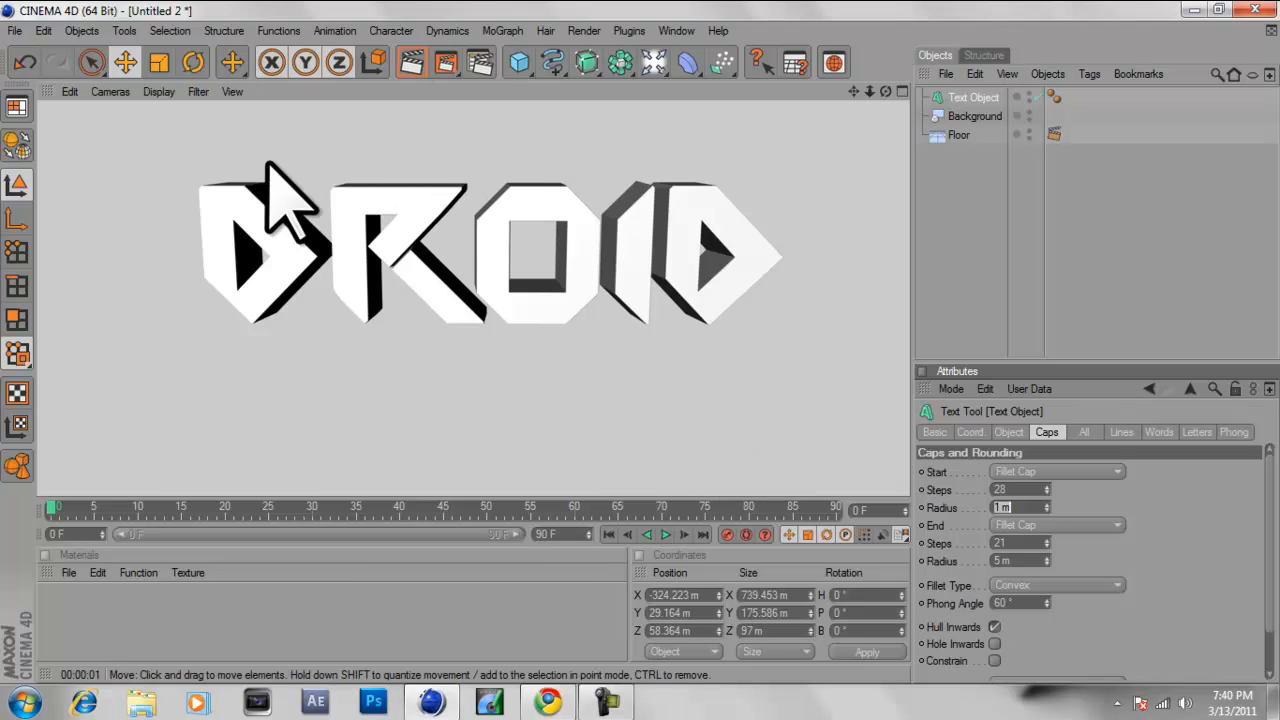
- Add a MoGraph Rigid Body tag to the Floor
{"action": "left_click", "coordinate": [962, 136]}
{"action": "right_click", "coordinate": [966, 138]}
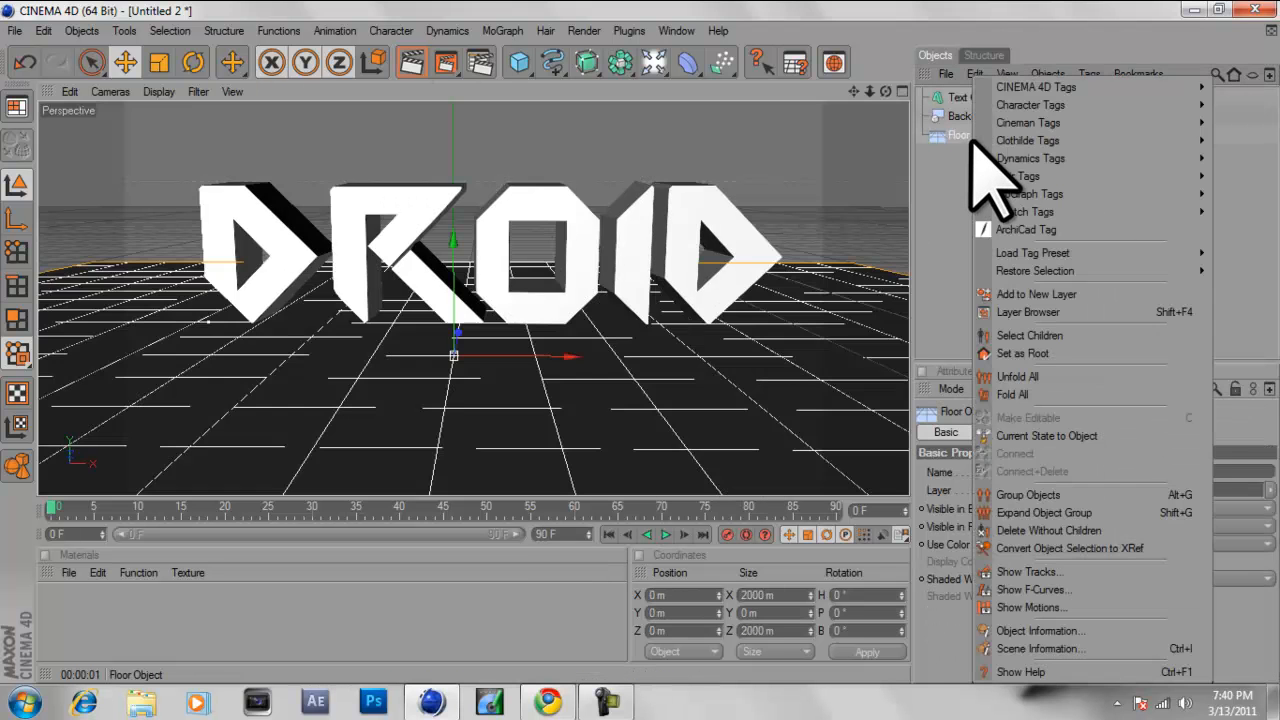
{"action": "mouse_move", "coordinate": [1040, 213]}
{"action": "left_click", "coordinate": [915, 228]}
- Add a MoGraph Rigid Body tag to the Text Object
{"action": "right_click", "coordinate": [975, 118]}
{"action": "left_click", "coordinate": [955, 114]}
{"action": "right_click", "coordinate": [949, 96]}
{"action": "mouse_move", "coordinate": [1005, 194]}
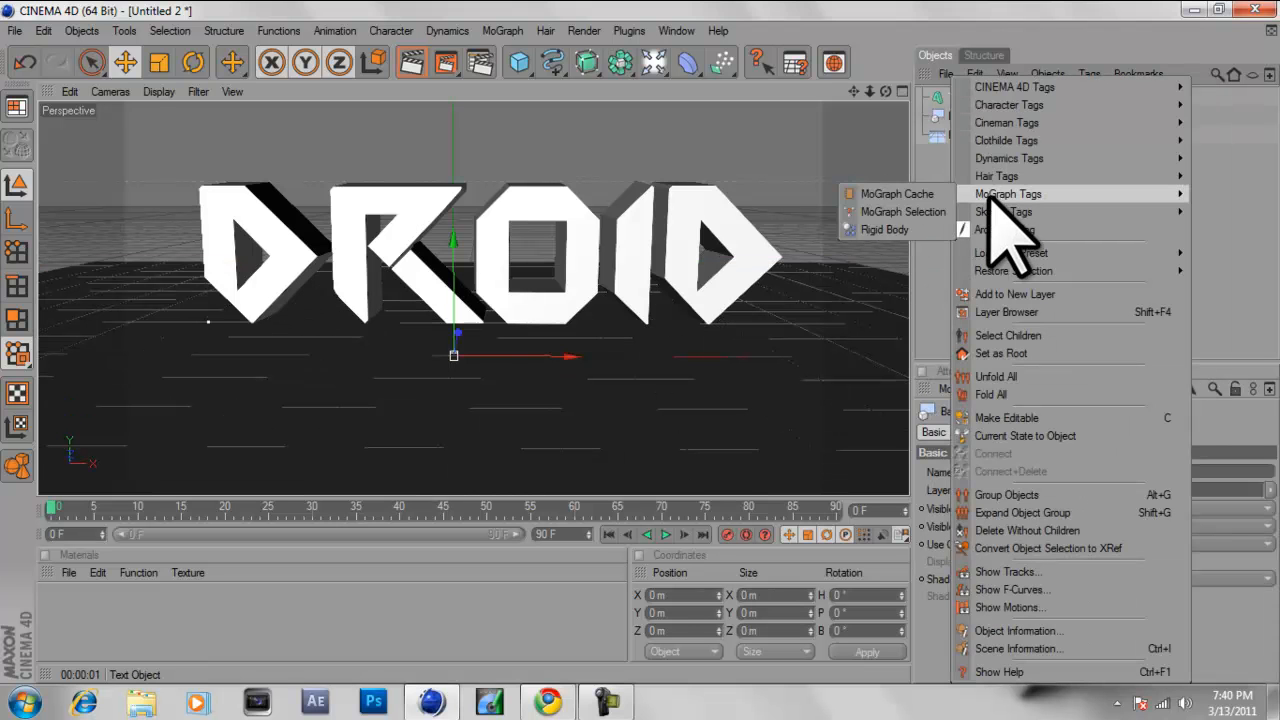
{"action": "left_click", "coordinate": [893, 229]}
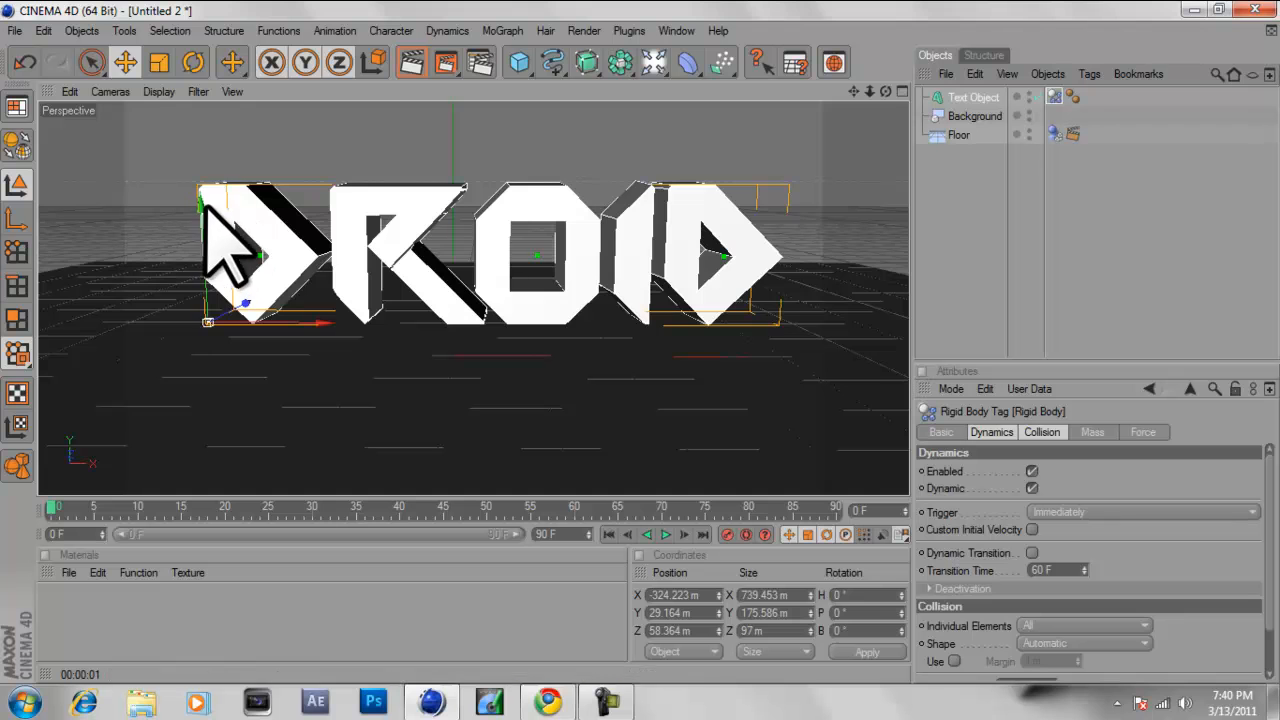
- Raise the droid text along the Y axis to about 332 m and play the dynamics simulation up to frame 26
{"action": "left_click_drag", "start_coordinate": [195, 206], "coordinate": [640, 352]}
{"action": "scroll", "coordinate": [191, 213], "scroll_direction": "down", "scroll_amount": 3}
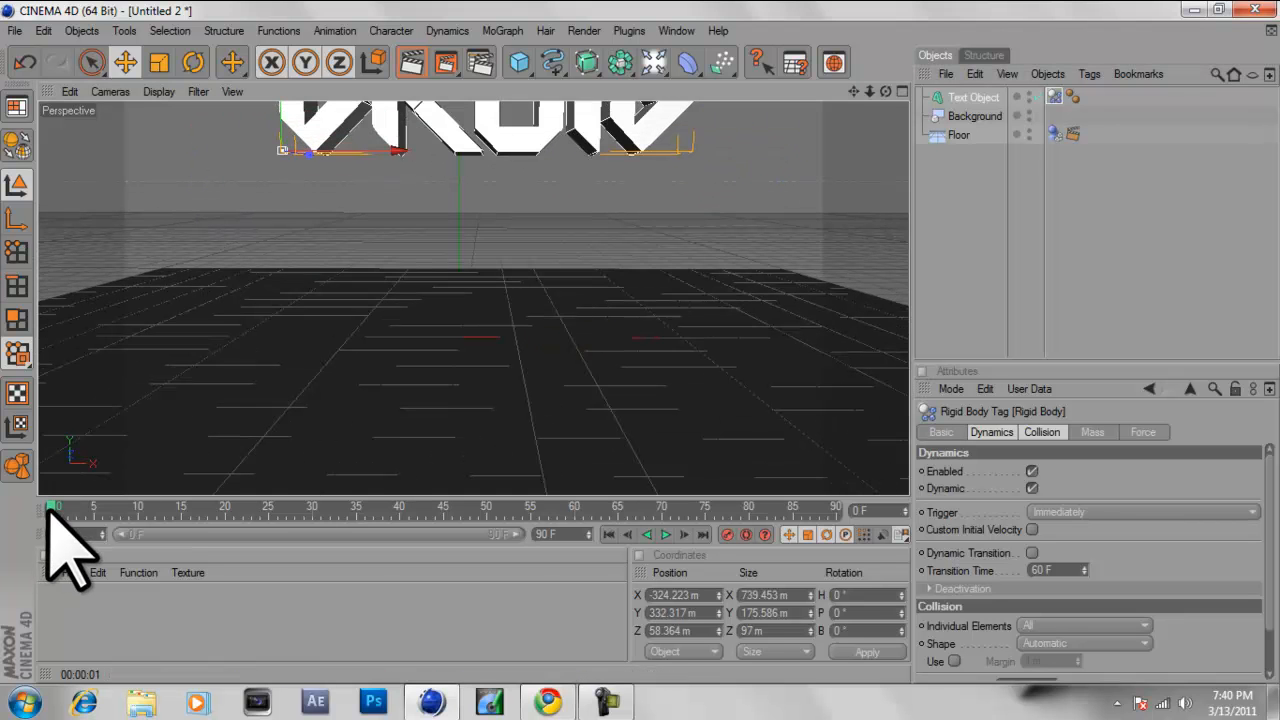
{"action": "left_click", "coordinate": [661, 539]}
{"action": "scroll", "coordinate": [583, 302], "scroll_direction": "up", "scroll_amount": 2}
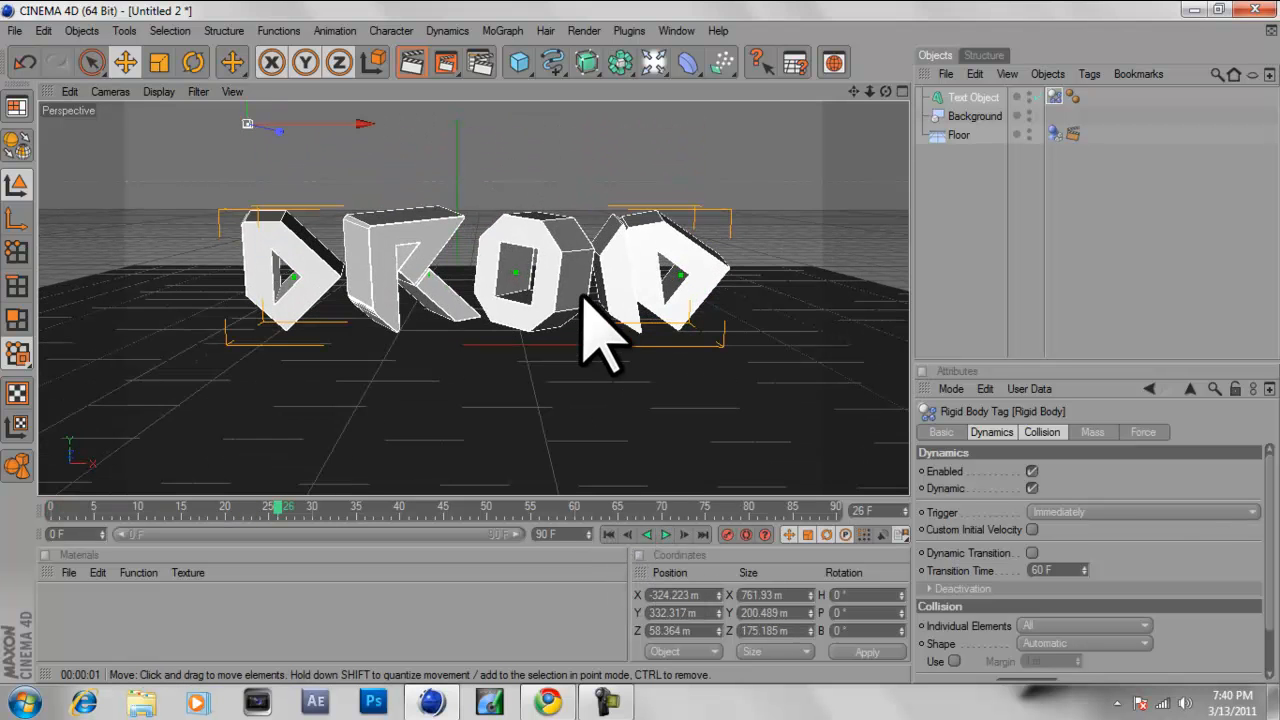
{"action": "left_click_drag", "start_coordinate": [854, 91], "coordinate": [632, 345]}
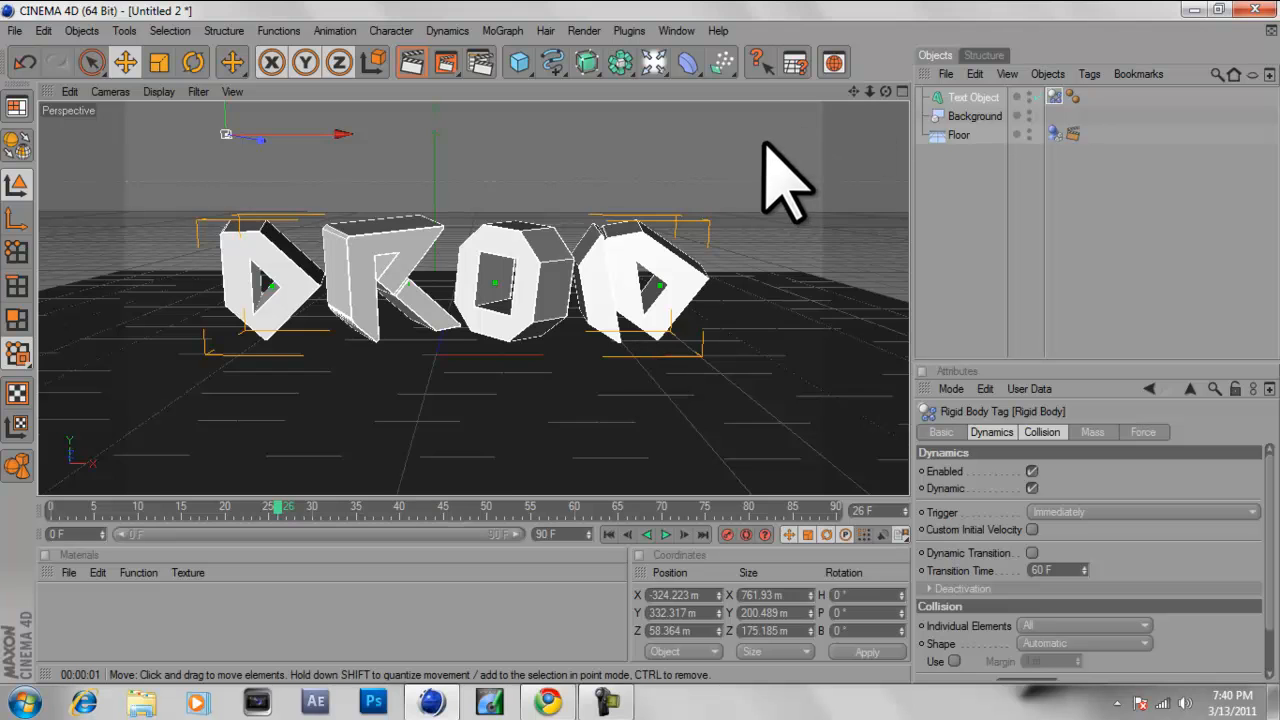
- Create a new material and set its color to a pure blue of R 0, G 0, B 242
{"action": "scroll", "coordinate": [762, 139], "scroll_direction": "up", "scroll_amount": 1}
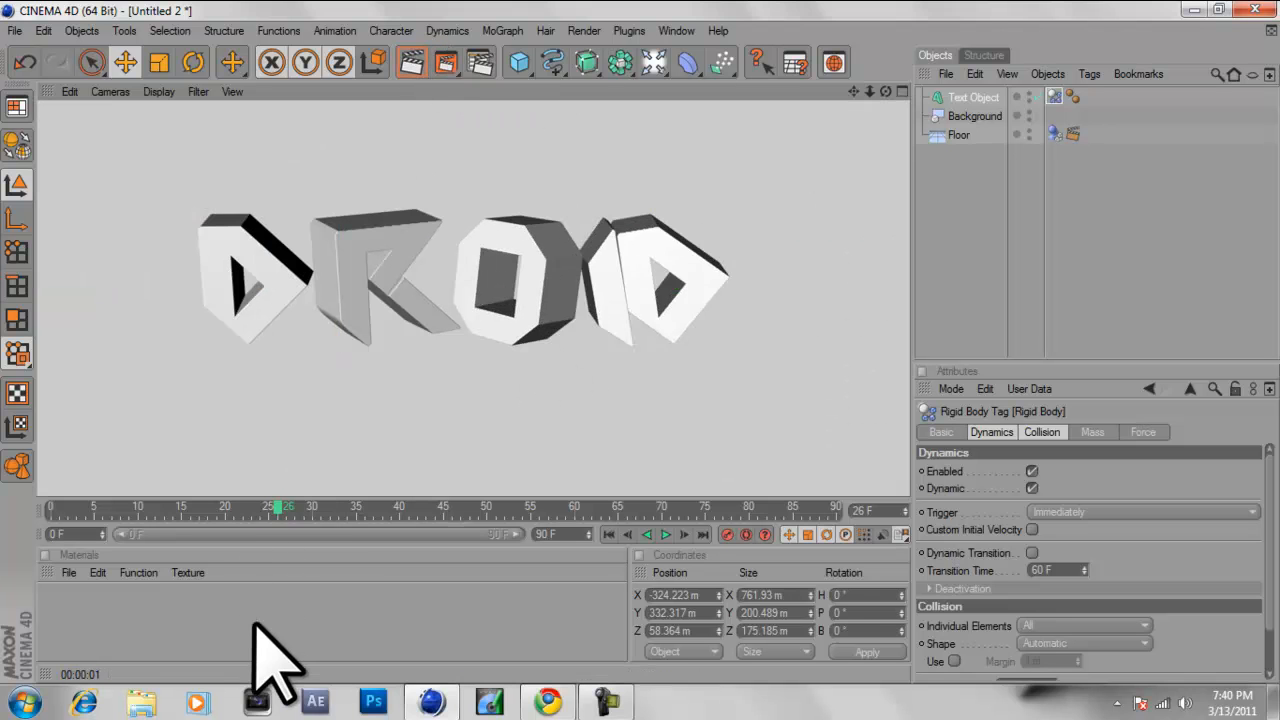
{"action": "left_click", "coordinate": [270, 655]}
{"action": "double_click", "coordinate": [55, 610]}
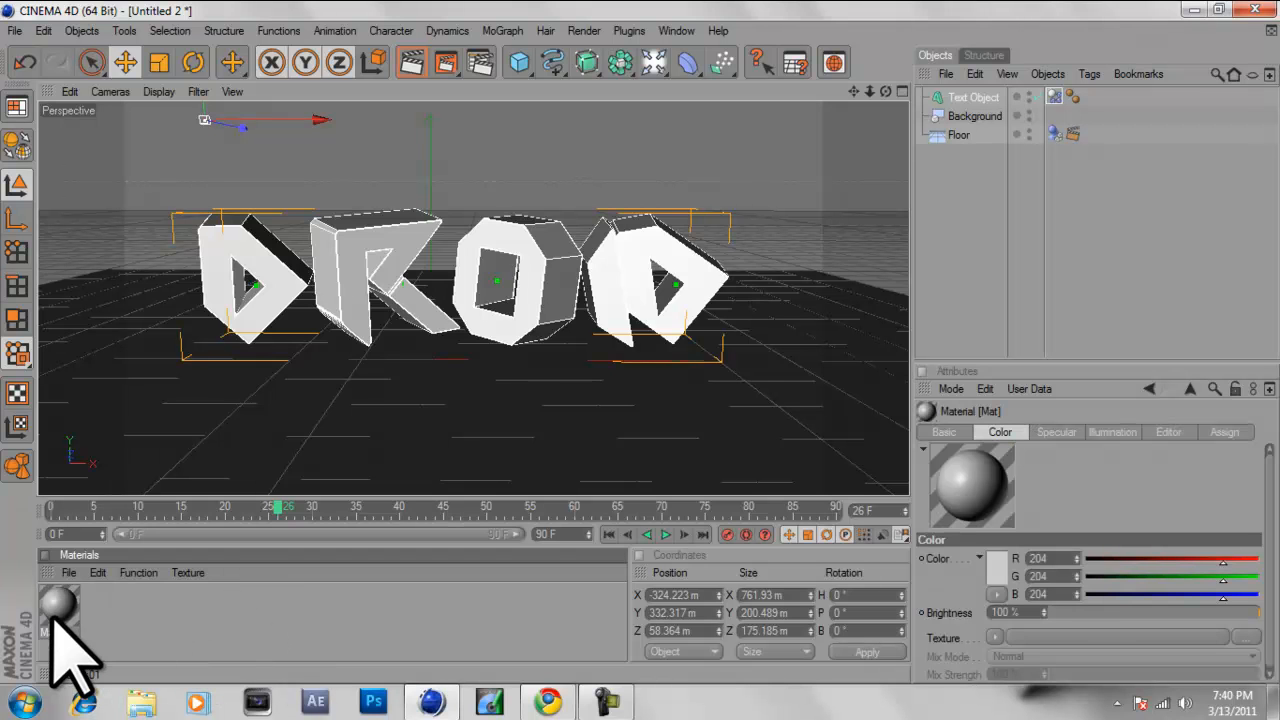
{"action": "double_click", "coordinate": [55, 608]}
{"action": "left_click_drag", "start_coordinate": [713, 212], "coordinate": [523, 214]}
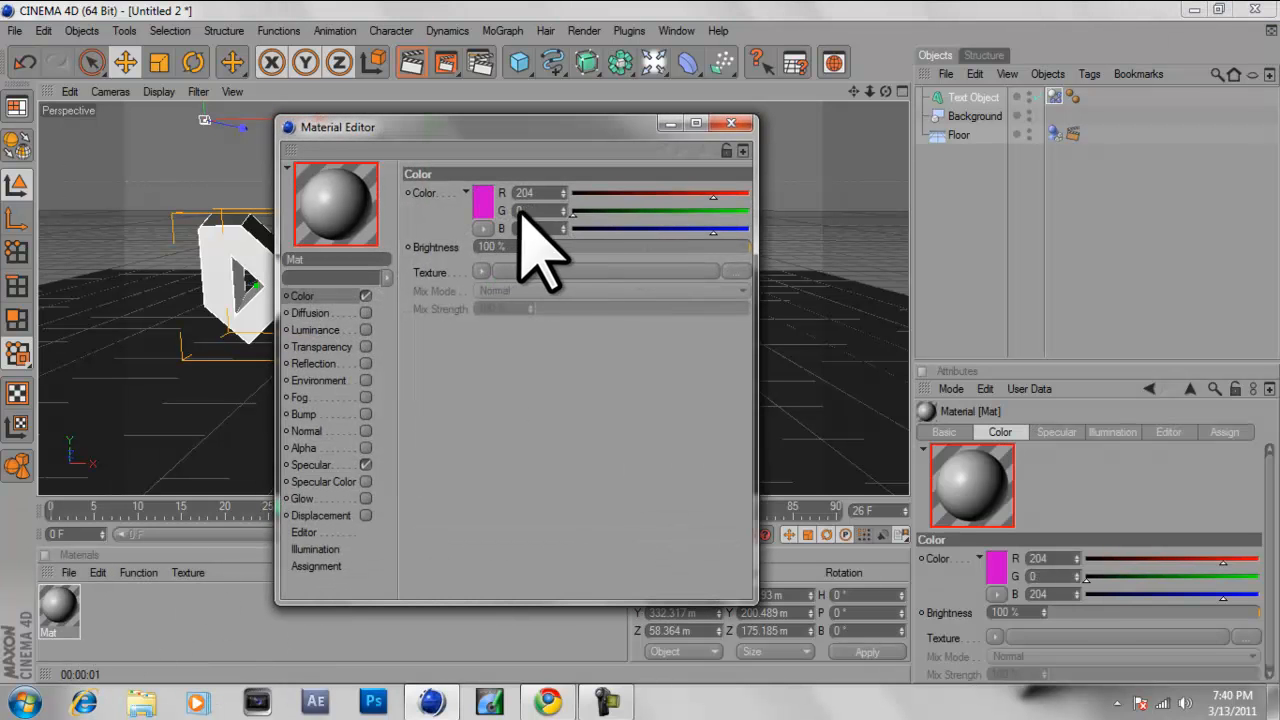
{"action": "left_click_drag", "start_coordinate": [713, 193], "coordinate": [572, 195]}
{"action": "left_click_drag", "start_coordinate": [721, 236], "coordinate": [740, 232]}
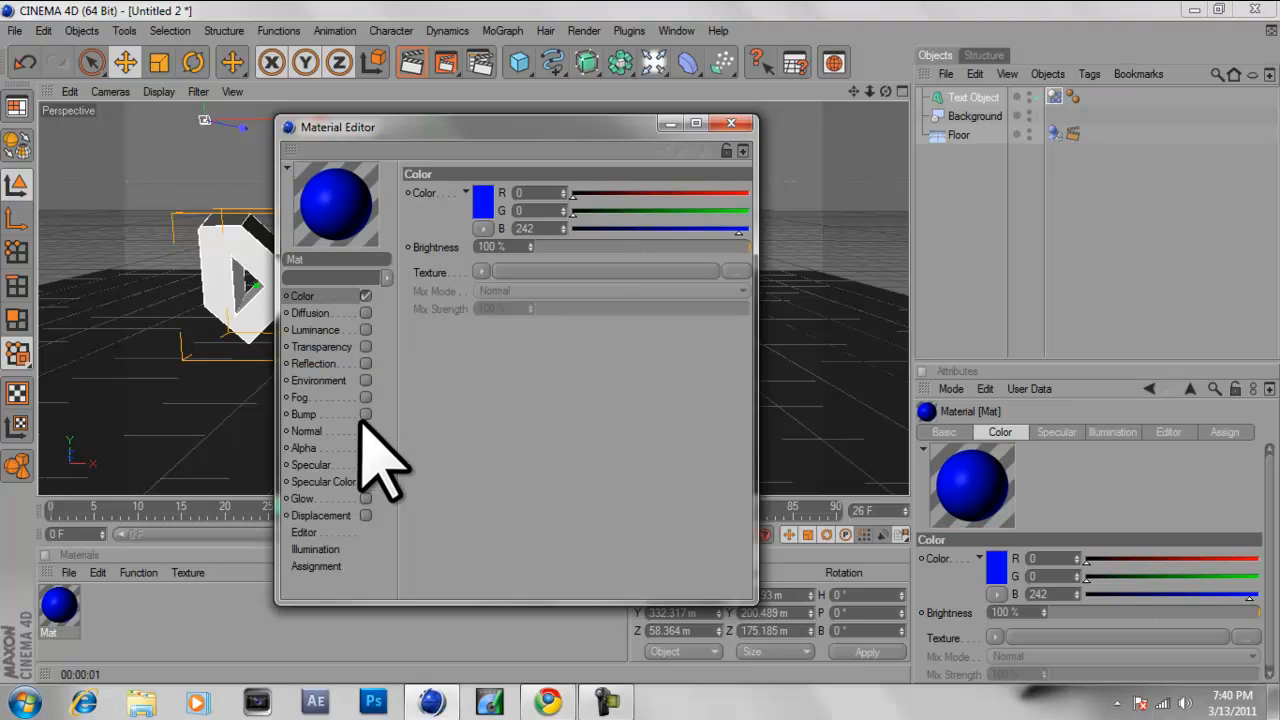
- Enable the blue material's reflection with 11% brightness, a Fresnel texture and 24% mix strength
{"action": "left_click", "coordinate": [366, 363]}
{"action": "left_click", "coordinate": [556, 246]}
{"action": "left_click", "coordinate": [562, 247]}
{"action": "left_click", "coordinate": [595, 292]}
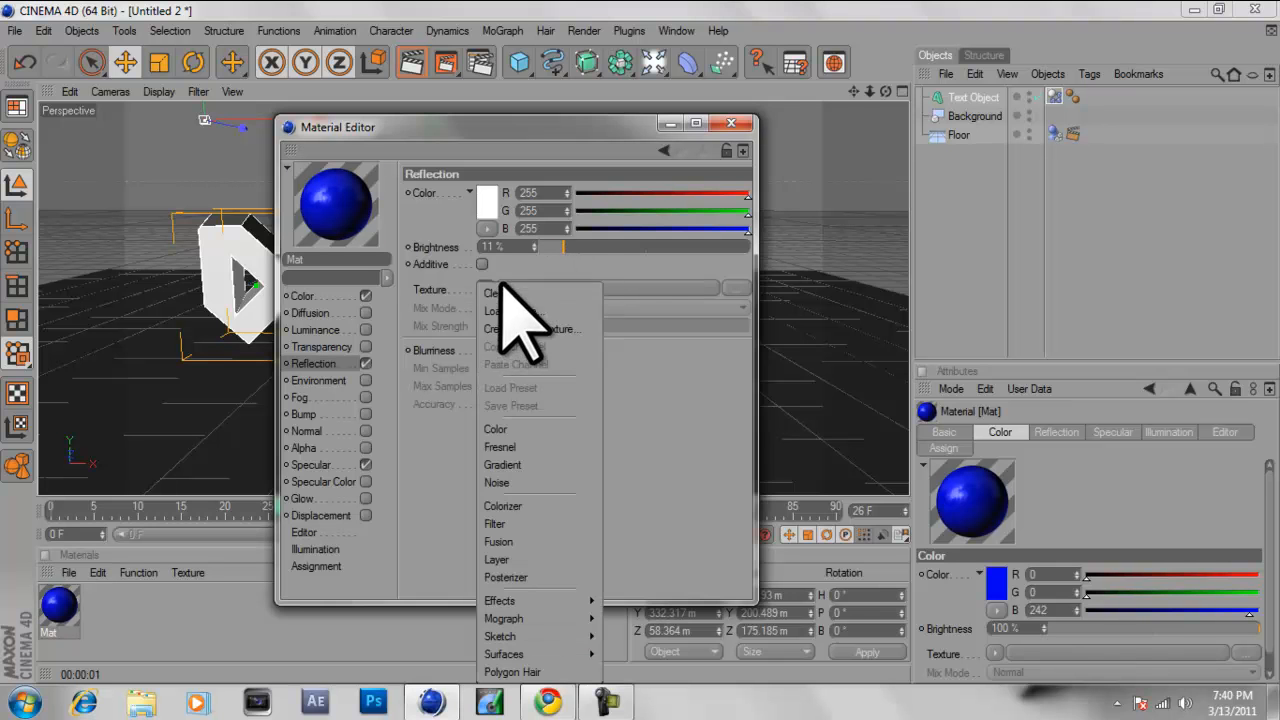
{"action": "left_click", "coordinate": [527, 450]}
{"action": "left_click", "coordinate": [578, 379]}
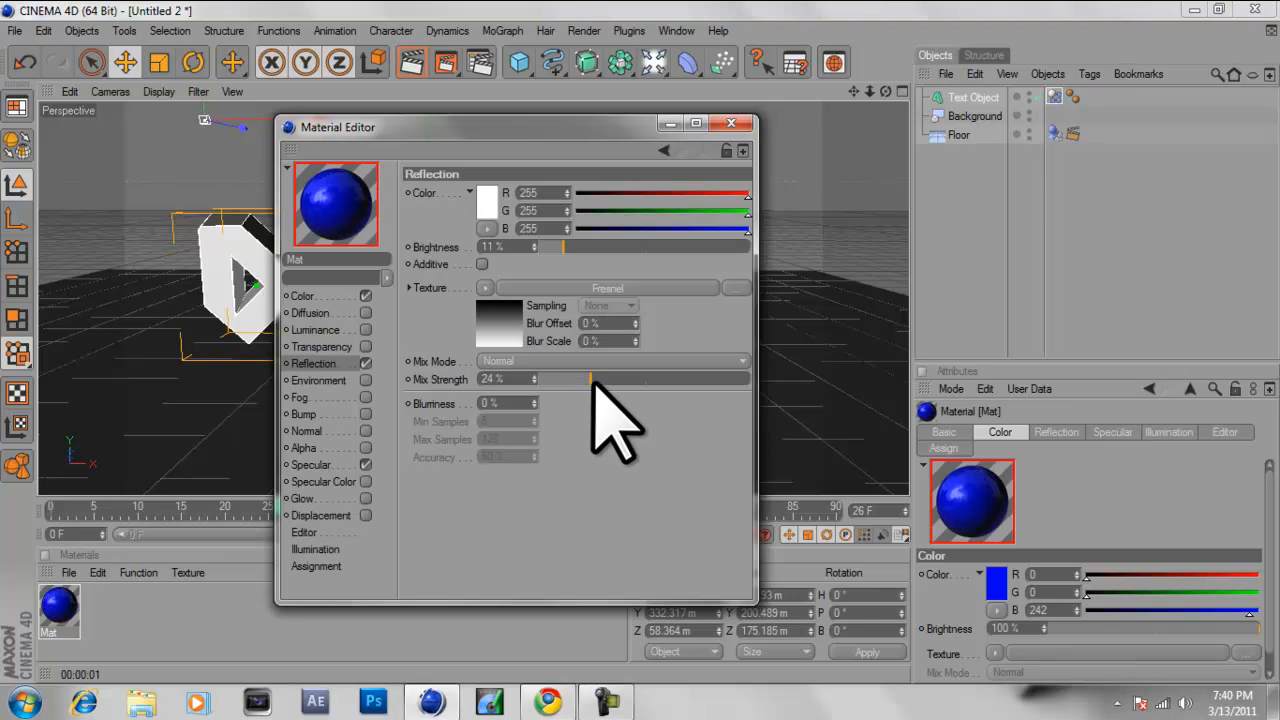
{"action": "left_click", "coordinate": [731, 123]}
- Apply the blue material to the droid text and render the perspective view
{"action": "left_click_drag", "start_coordinate": [64, 600], "coordinate": [255, 348]}
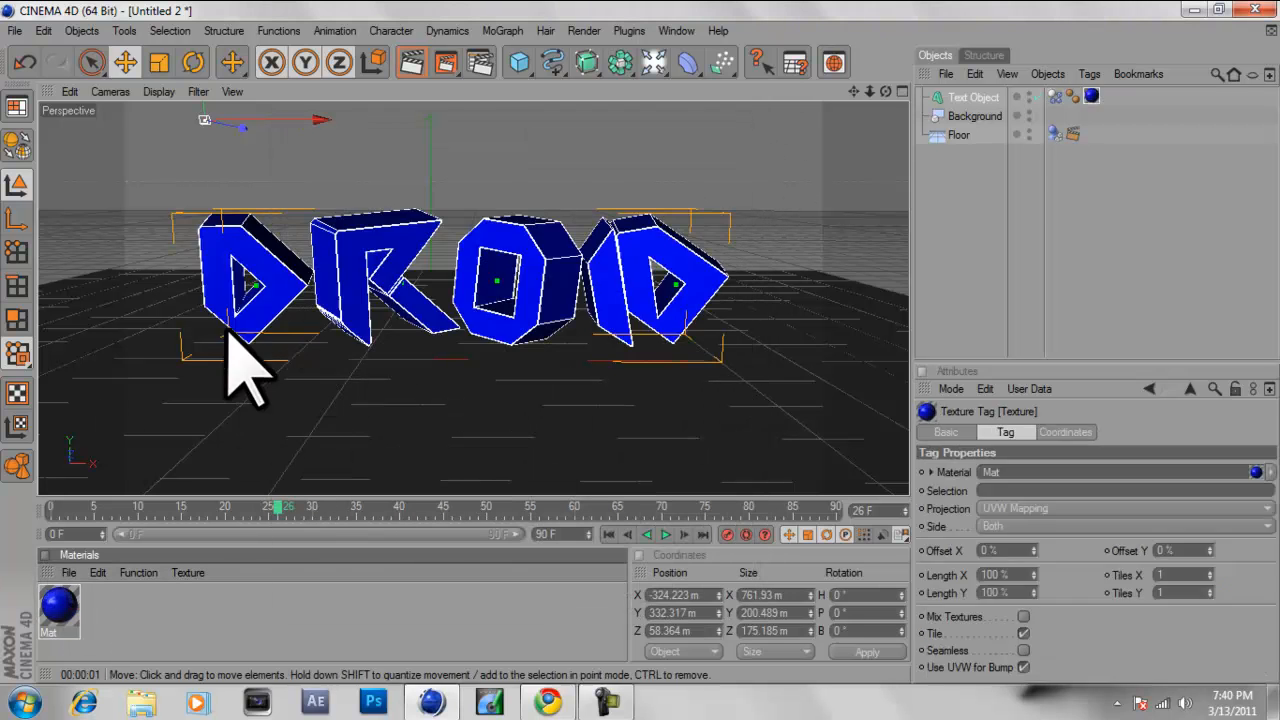
{"action": "left_click", "coordinate": [406, 66]}
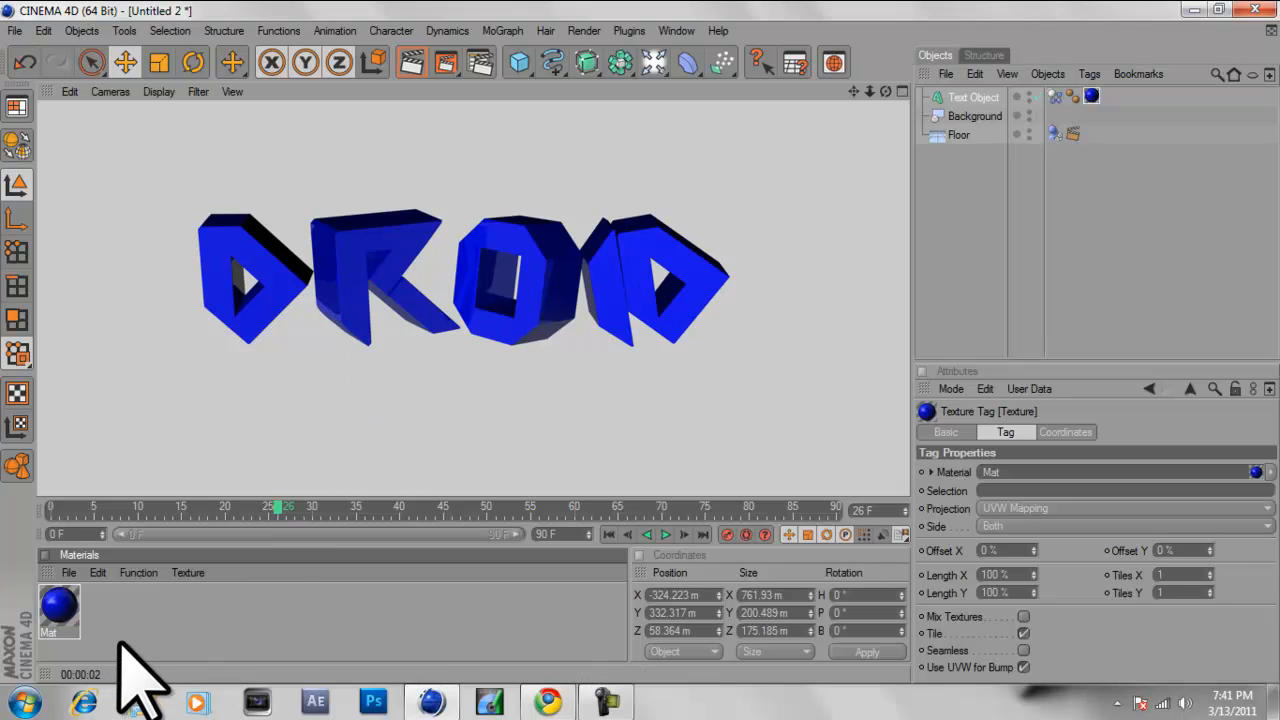
- Create a Nukei shader material and set its Diffuse A color to white
{"action": "left_click", "coordinate": [69, 572]}
{"action": "mouse_move", "coordinate": [171, 369]}
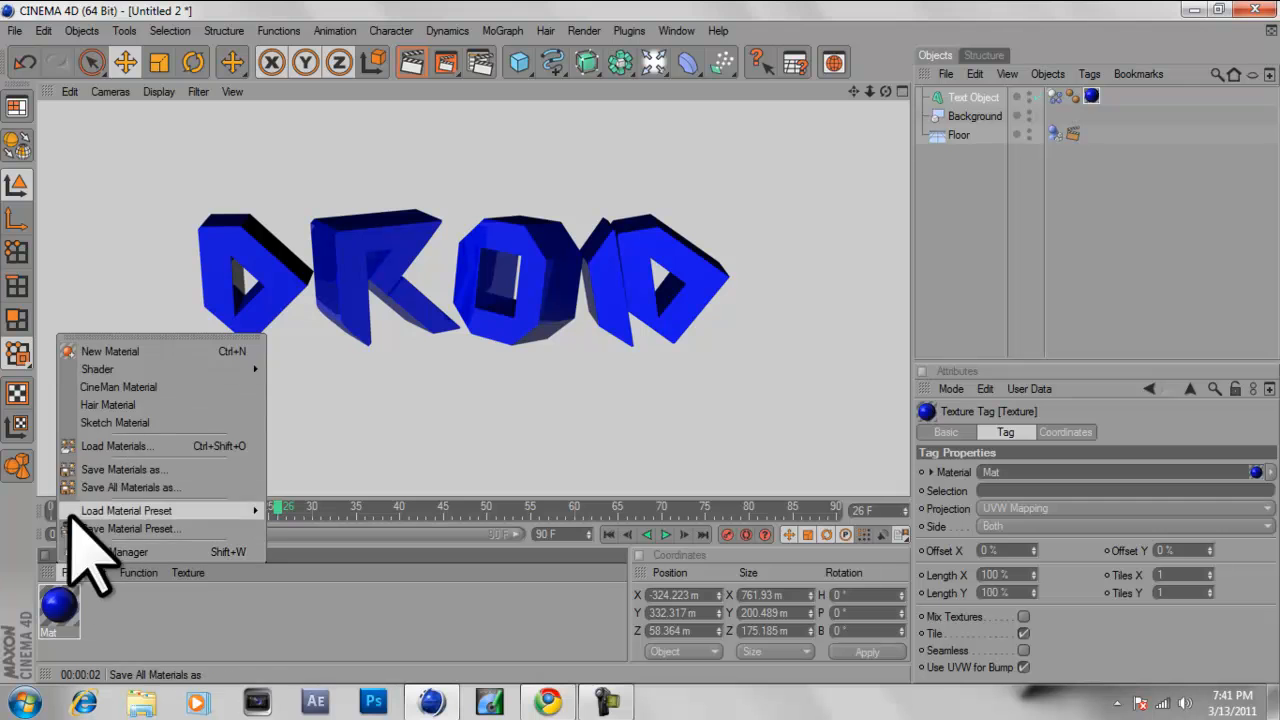
{"action": "left_click", "coordinate": [68, 572]}
{"action": "left_click", "coordinate": [68, 572]}
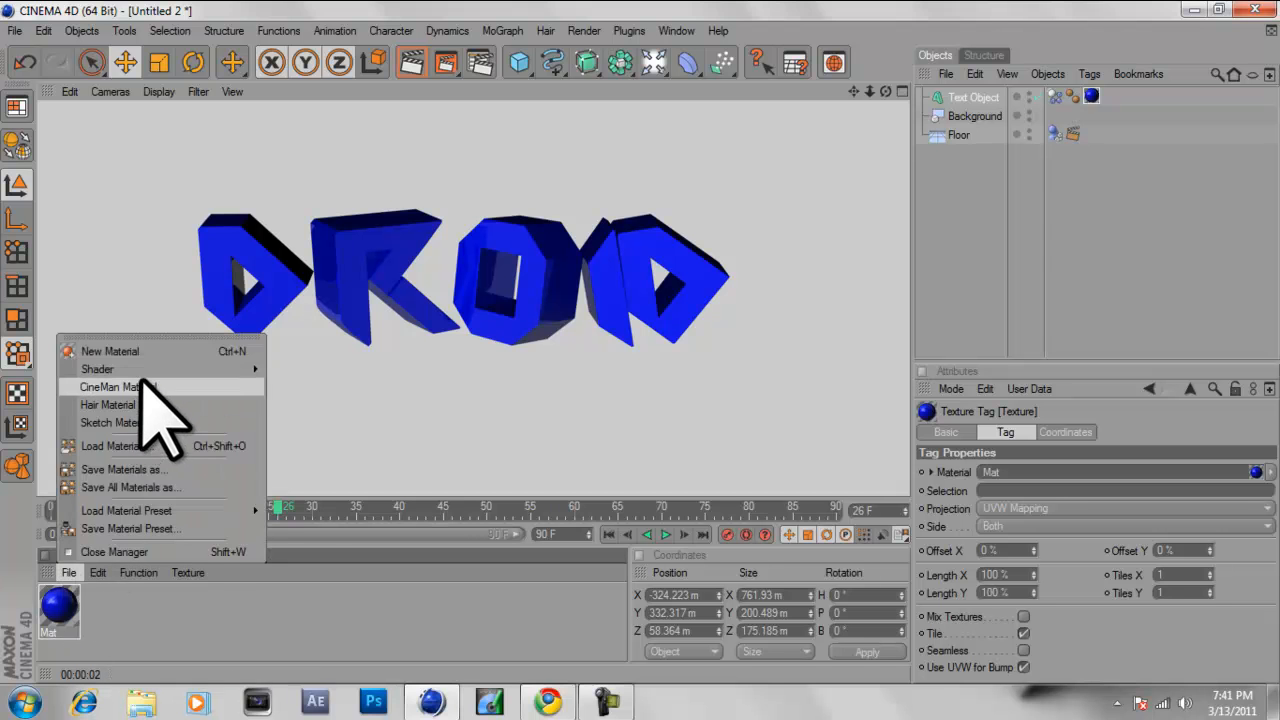
{"action": "mouse_move", "coordinate": [249, 368]}
{"action": "left_click", "coordinate": [290, 480]}
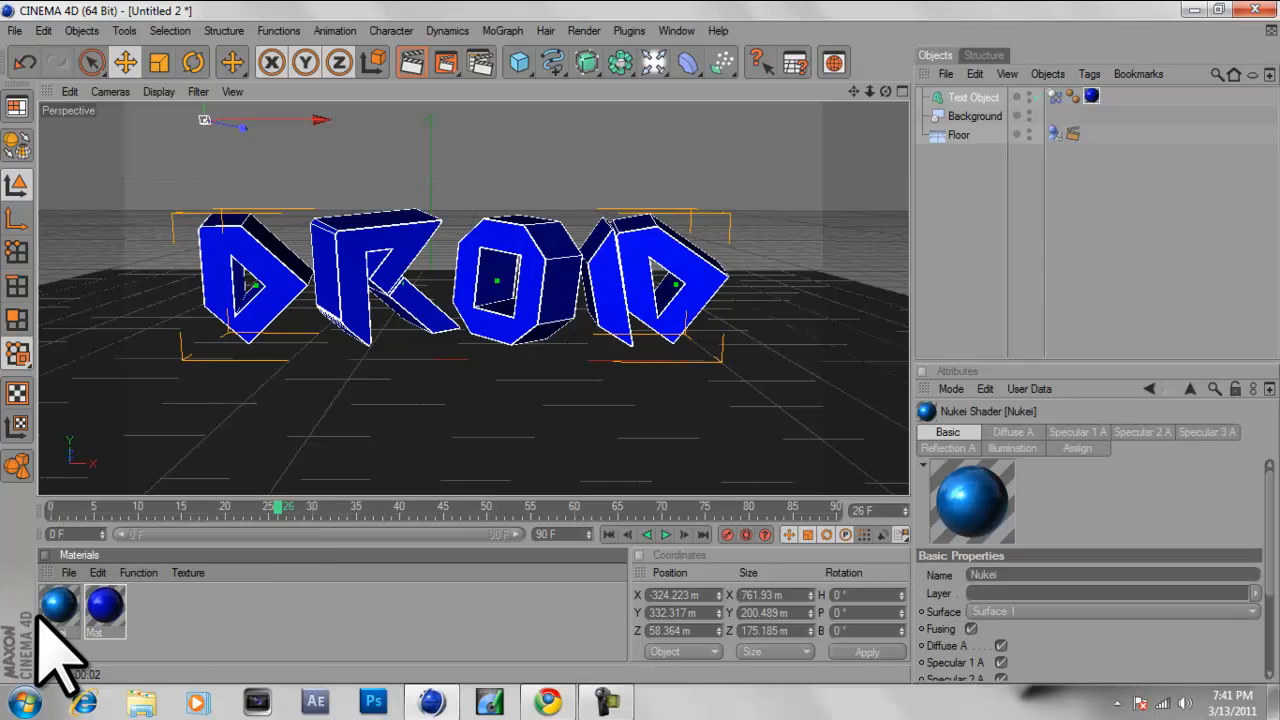
{"action": "double_click", "coordinate": [62, 612]}
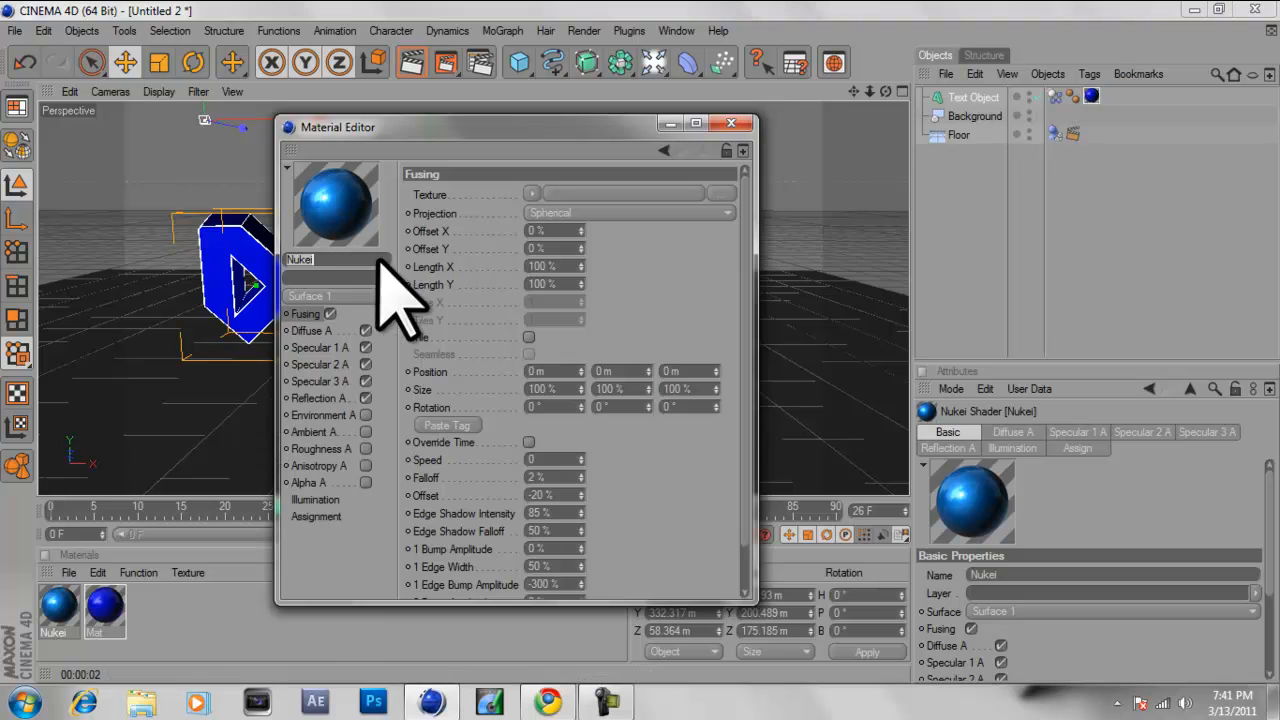
{"action": "left_click", "coordinate": [312, 330]}
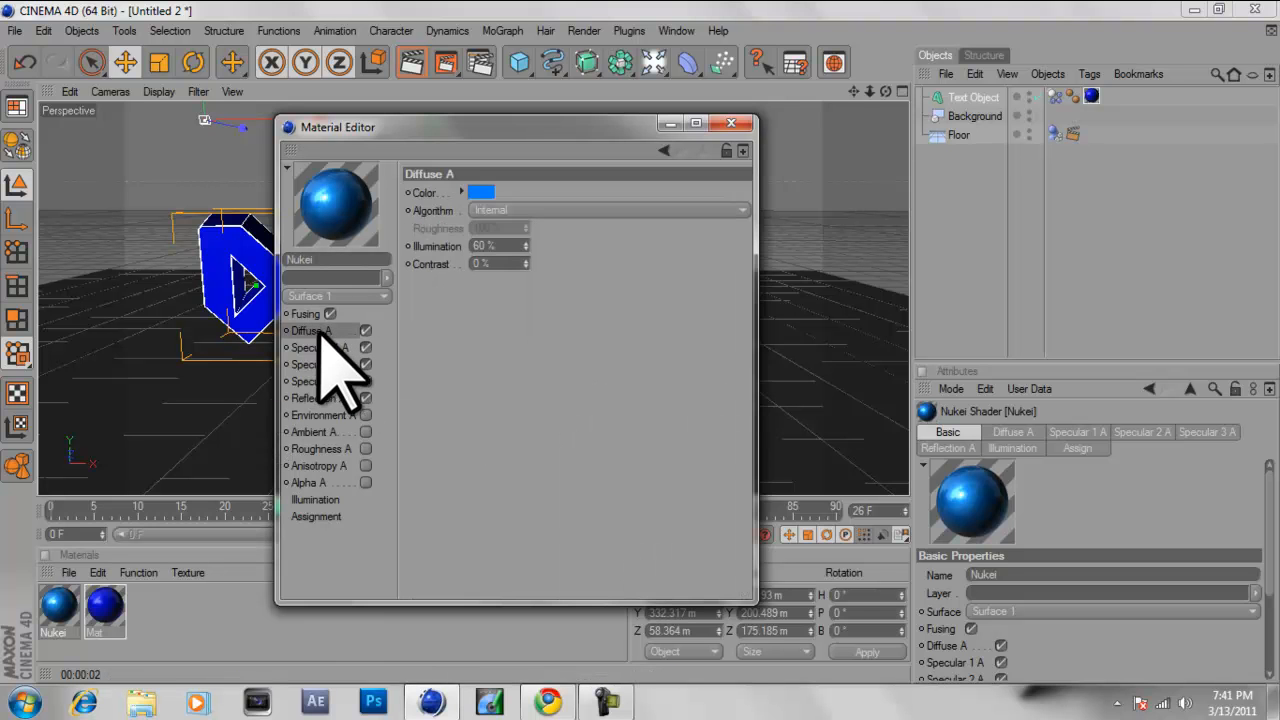
{"action": "left_click", "coordinate": [478, 192]}
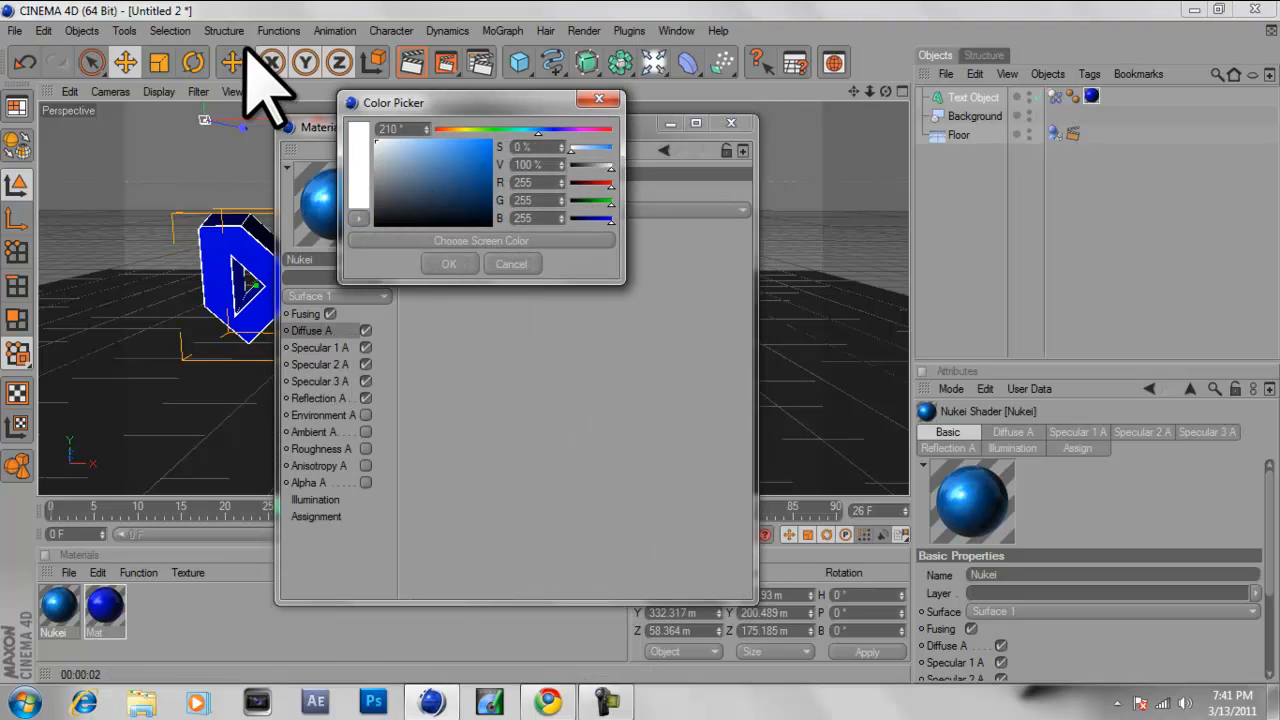
{"action": "left_click", "coordinate": [447, 264]}
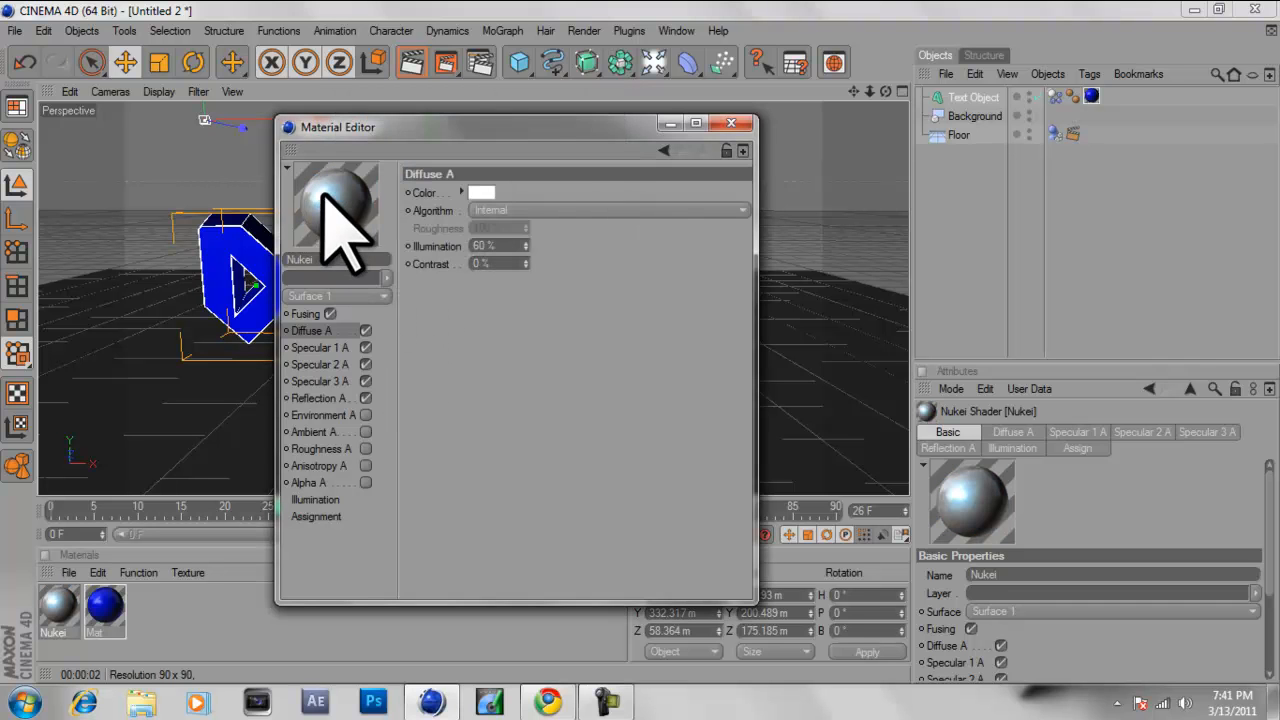
- Change the Nukei material's Specular 3 A color to a darker blue
{"action": "left_click", "coordinate": [322, 381]}
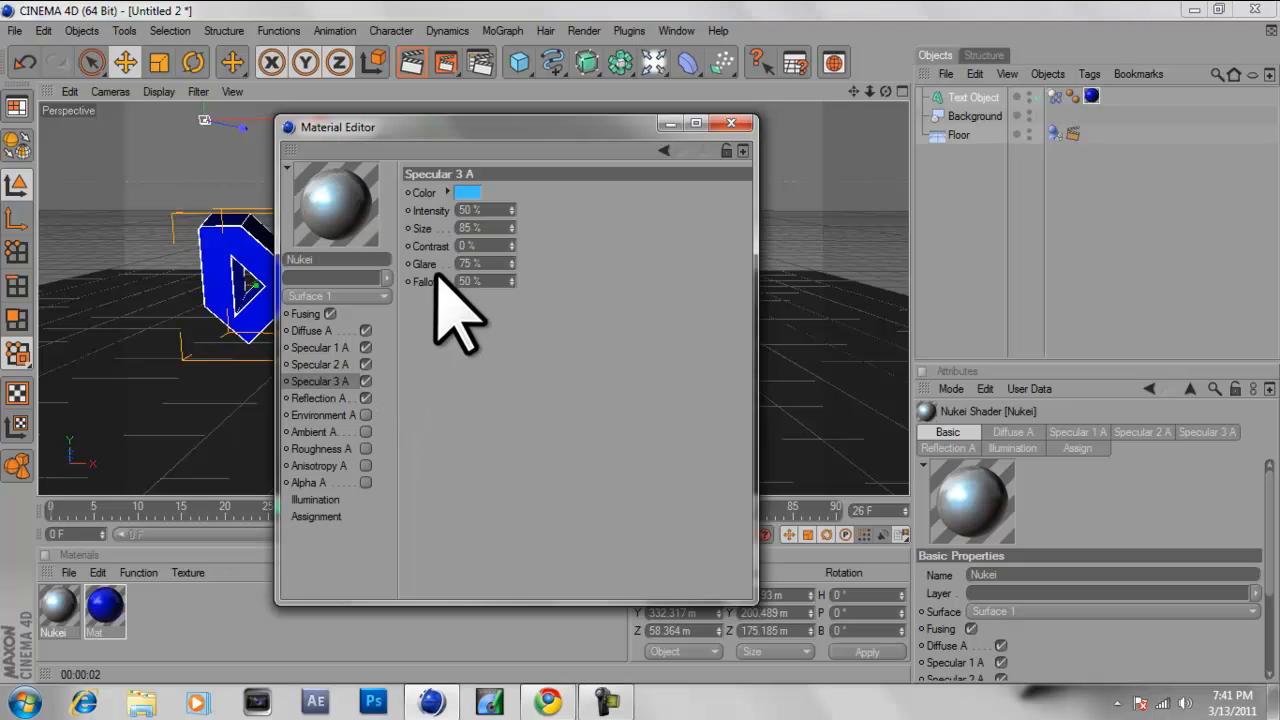
{"action": "left_click", "coordinate": [464, 192]}
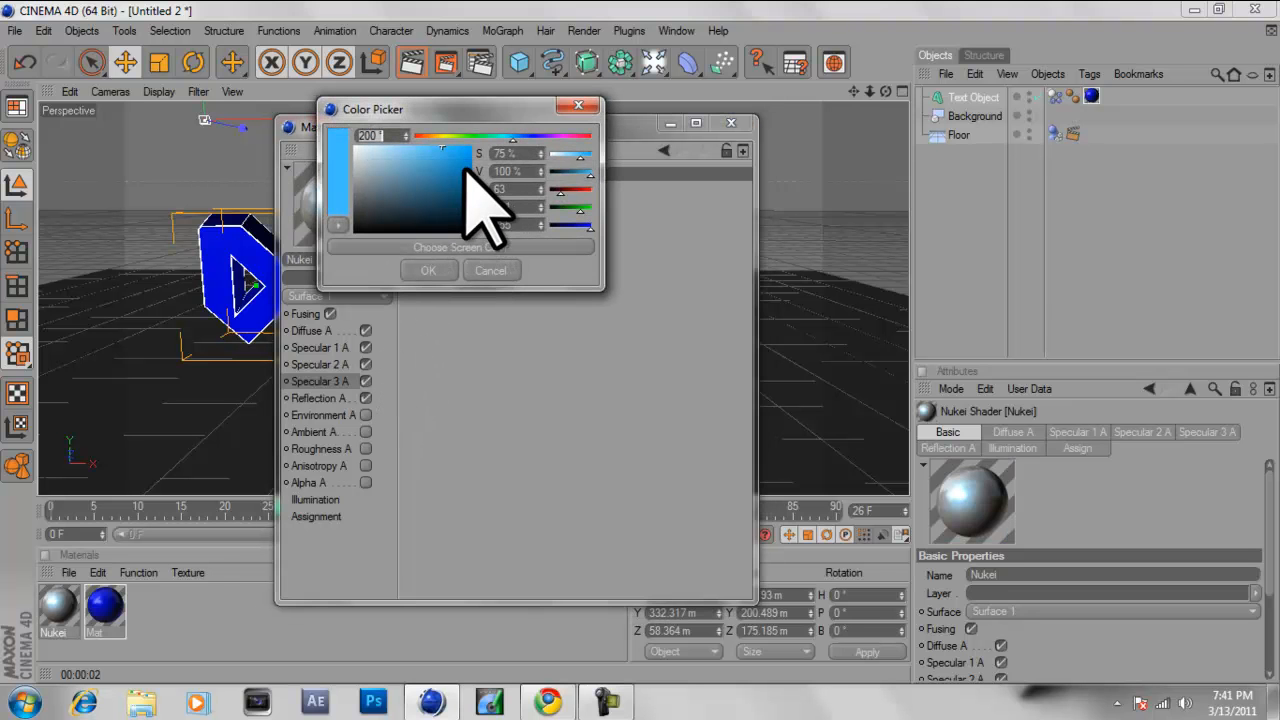
{"action": "left_click_drag", "start_coordinate": [480, 206], "coordinate": [466, 190]}
{"action": "left_click", "coordinate": [430, 272]}
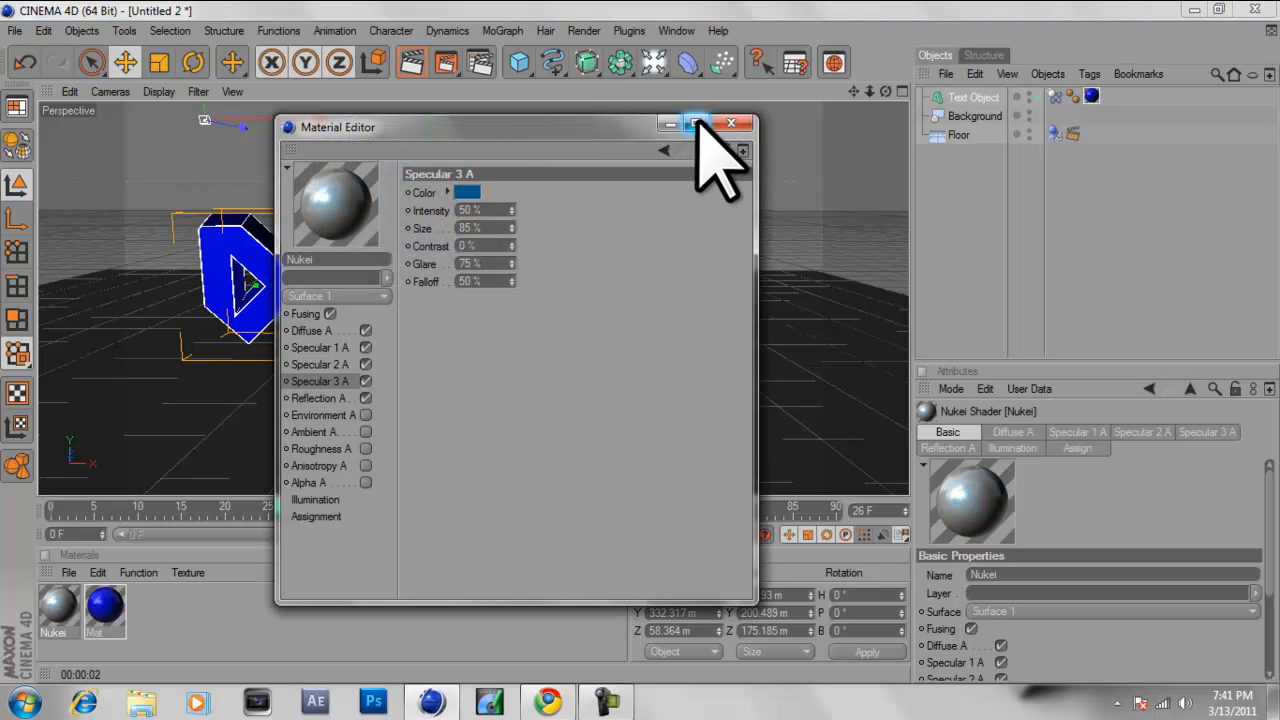
{"action": "left_click", "coordinate": [736, 122]}
- Apply the Nukei material to the droid text and render the perspective view
{"action": "left_click_drag", "start_coordinate": [62, 598], "coordinate": [286, 314]}
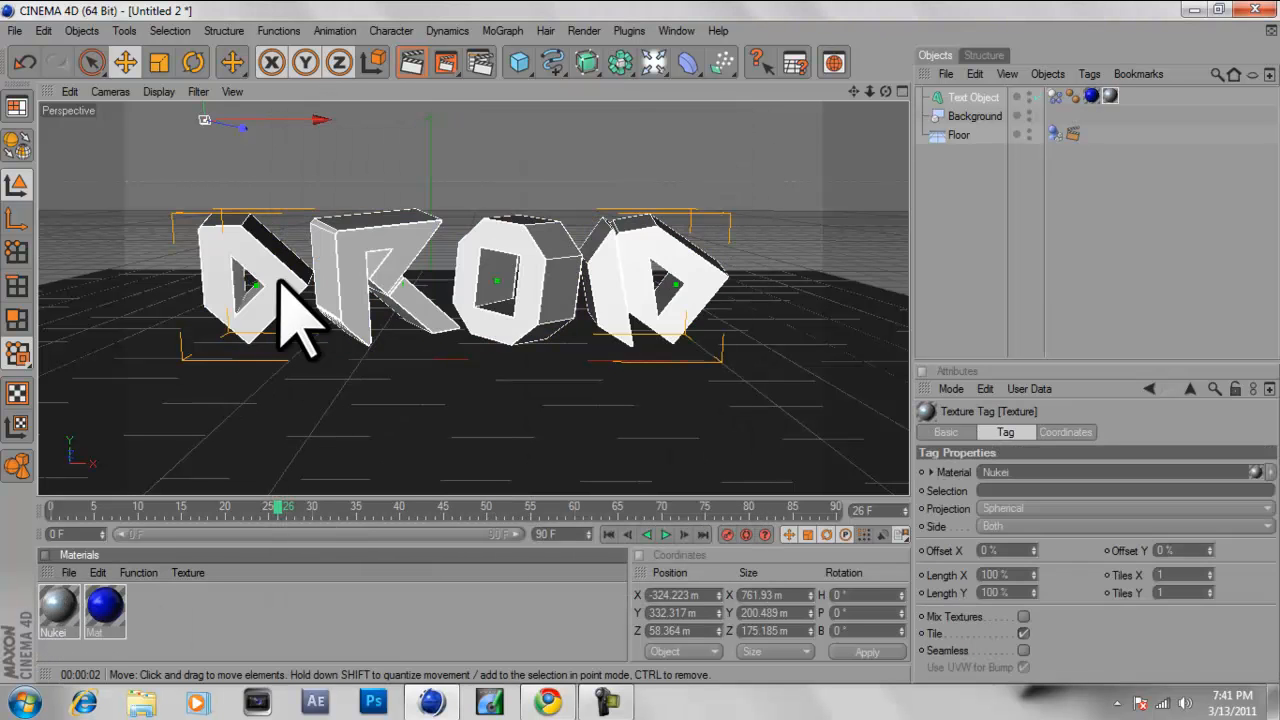
{"action": "left_click", "coordinate": [411, 62]}
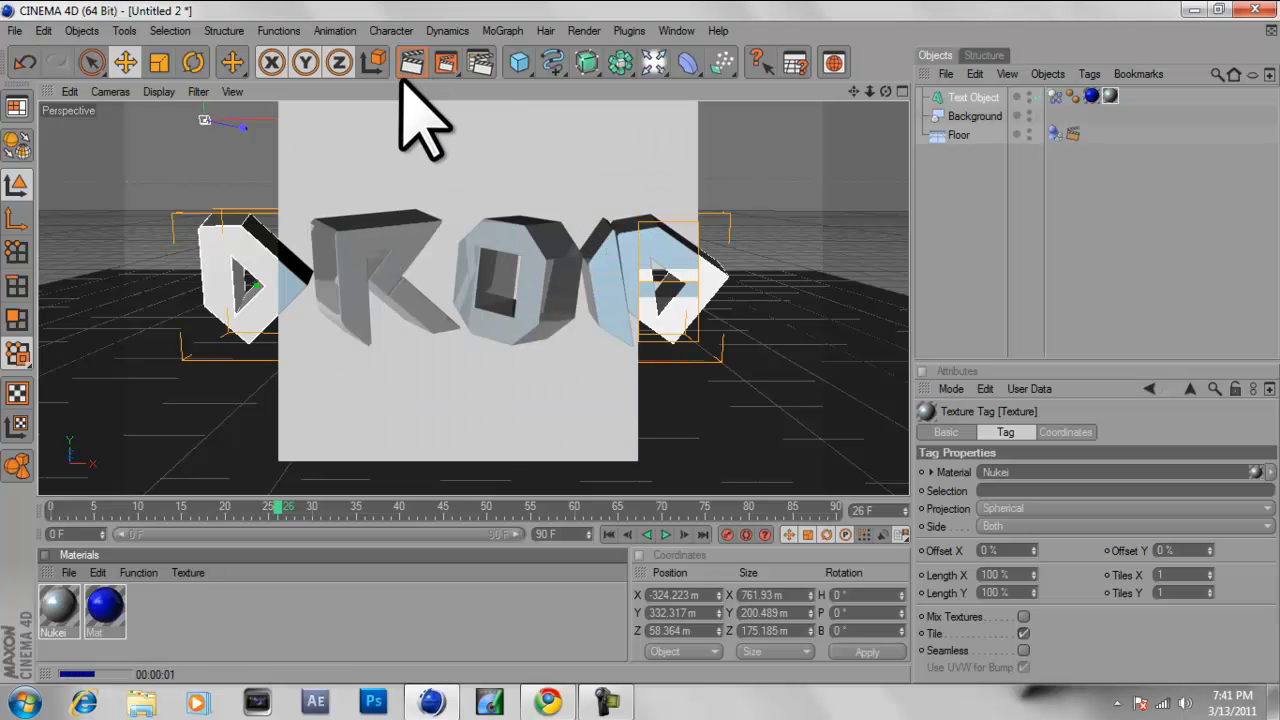
- Set the Nukei material's Specular 3 A color to a bright light blue
{"action": "double_click", "coordinate": [62, 606]}
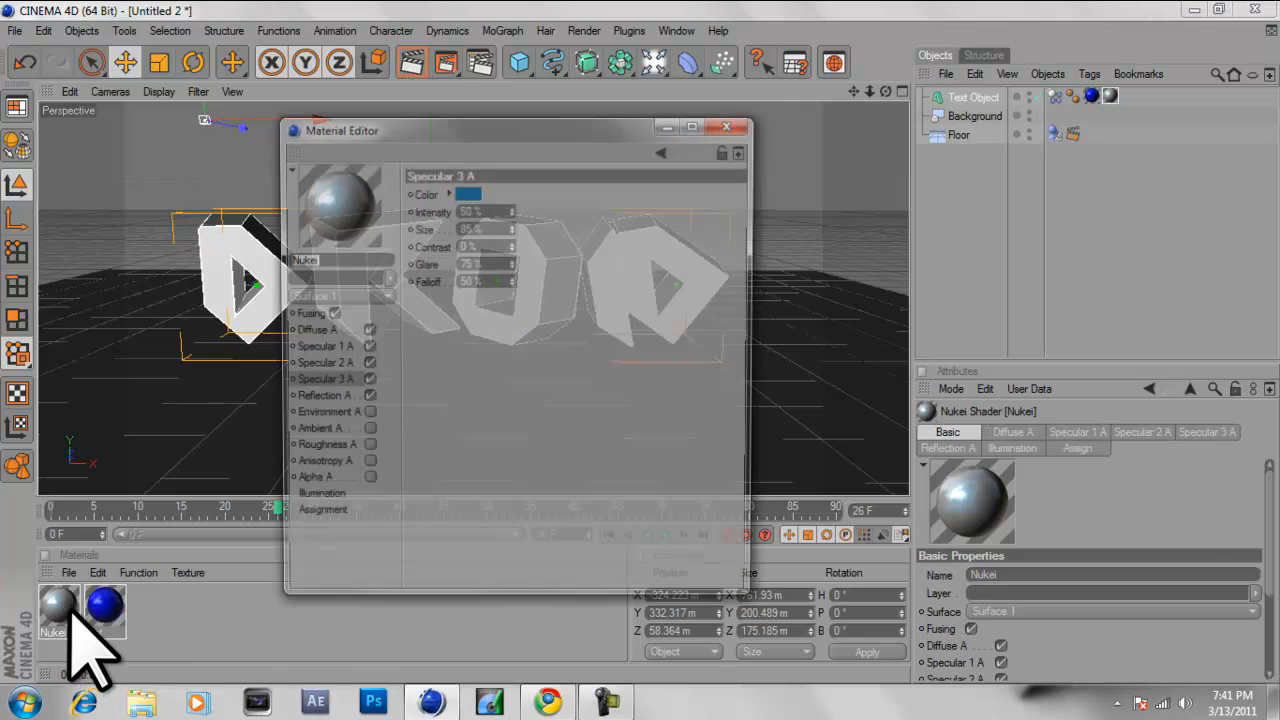
{"action": "left_click", "coordinate": [345, 381]}
{"action": "left_click", "coordinate": [470, 190]}
{"action": "left_click", "coordinate": [457, 140]}
{"action": "left_click", "coordinate": [434, 263]}
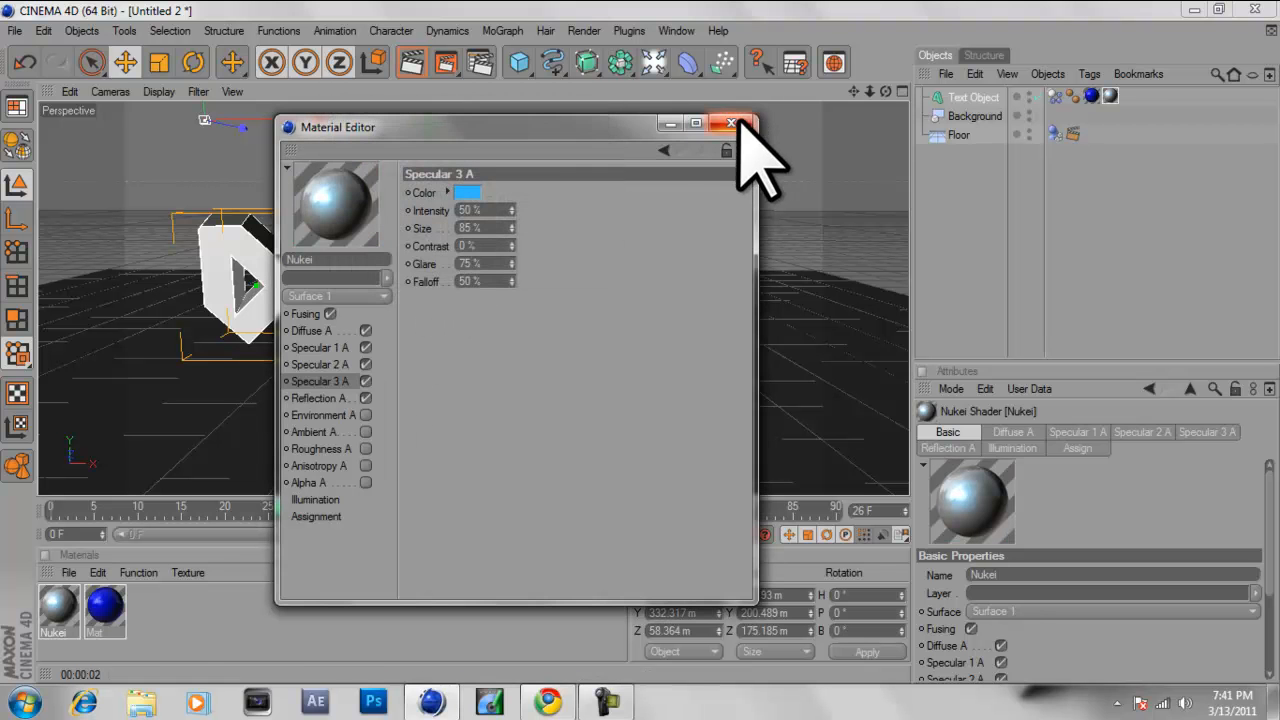
{"action": "left_click", "coordinate": [733, 122]}
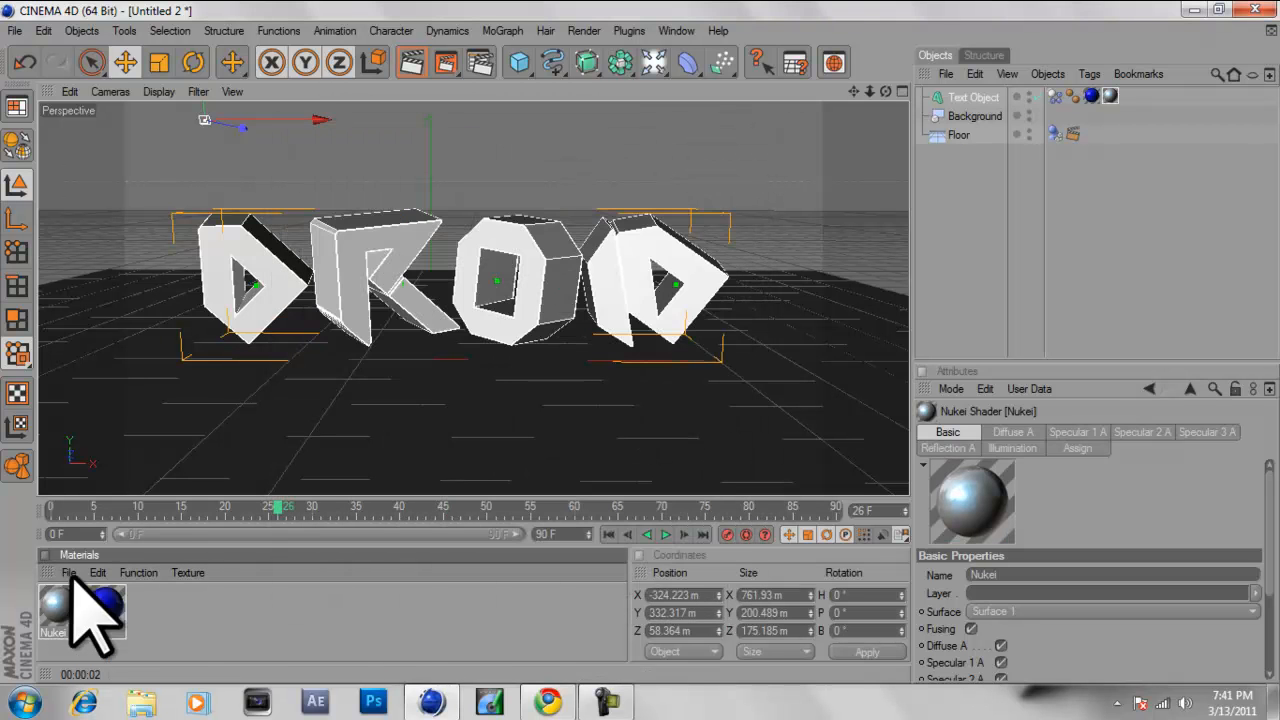
- Add an omni light in front of the text at about Z -499 m and render the view
{"action": "left_click", "coordinate": [655, 63]}
{"action": "left_click_drag", "start_coordinate": [441, 337], "coordinate": [642, 352]}
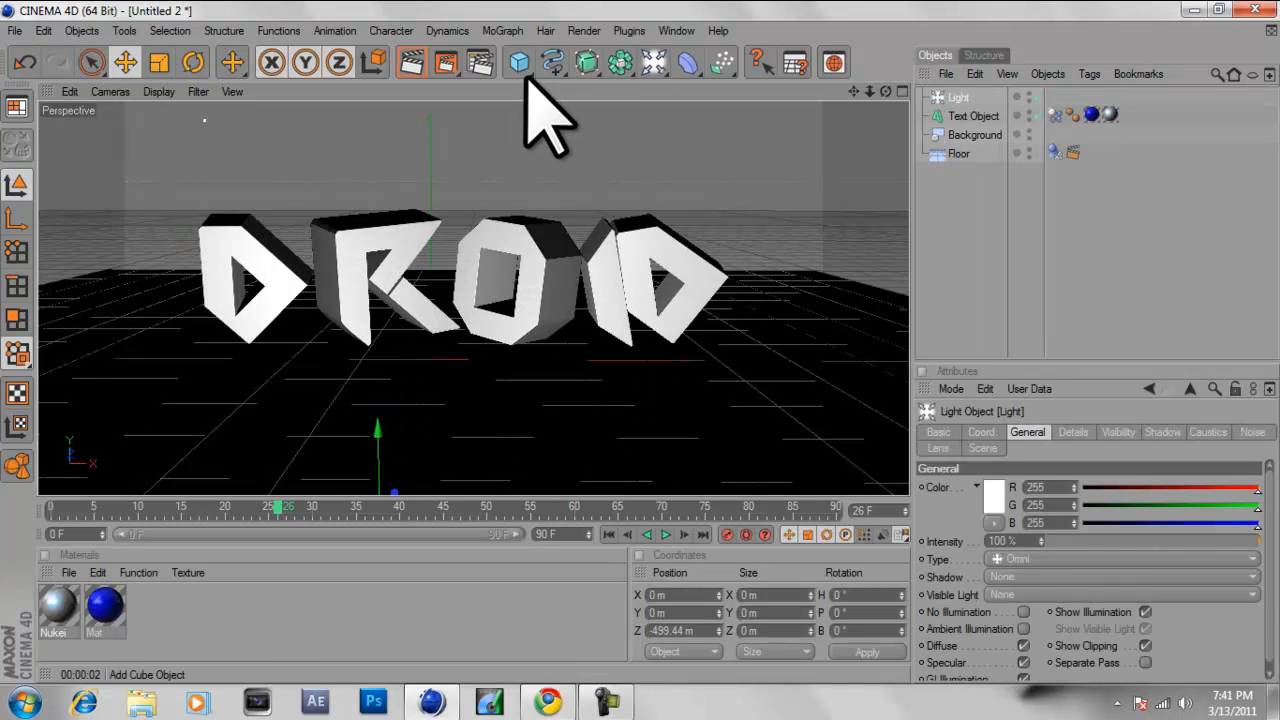
{"action": "left_click", "coordinate": [412, 62]}
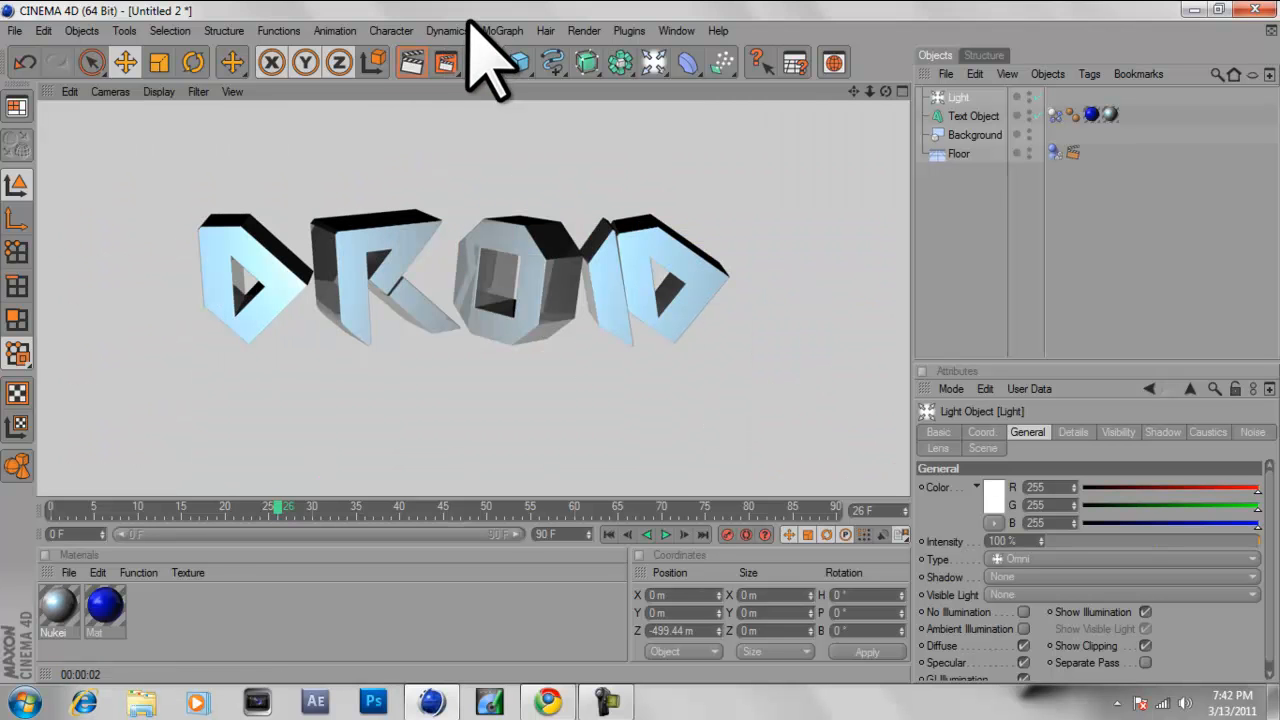
- Raise the Nukei material's Specular 3 A intensity to about 148%
{"action": "left_click", "coordinate": [62, 605]}
{"action": "double_click", "coordinate": [62, 605]}
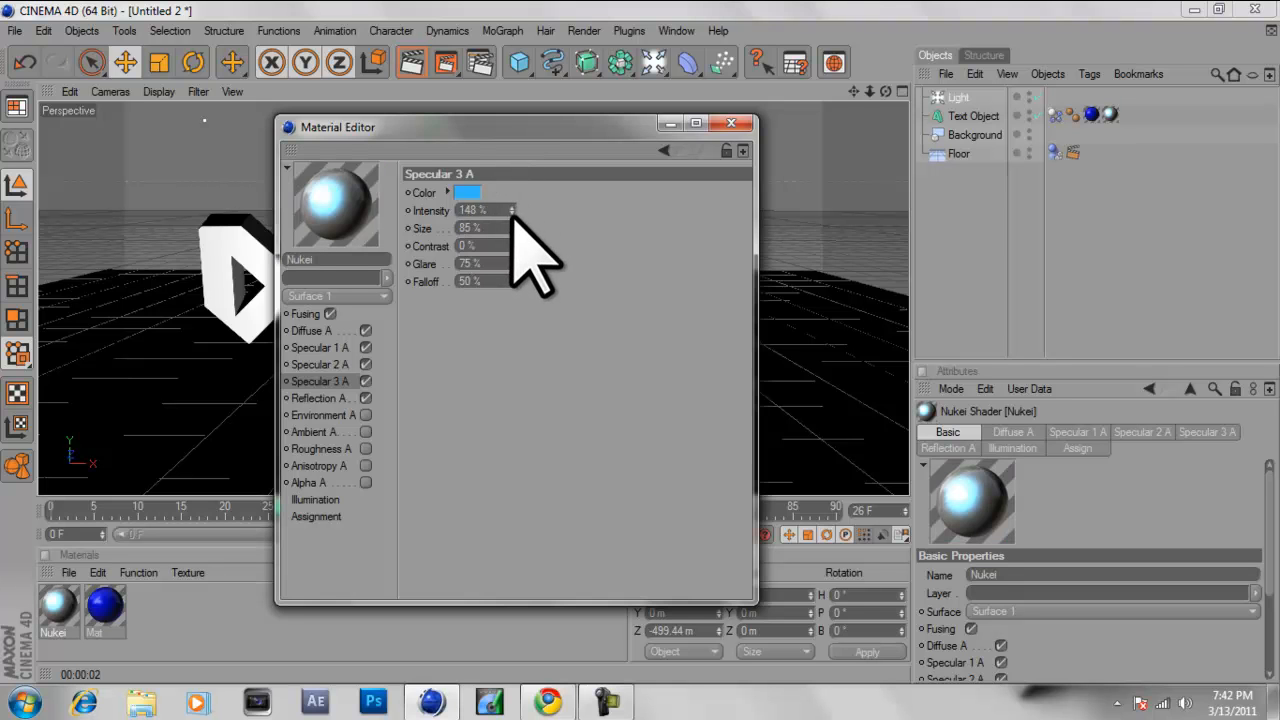
{"action": "left_click", "coordinate": [731, 122]}
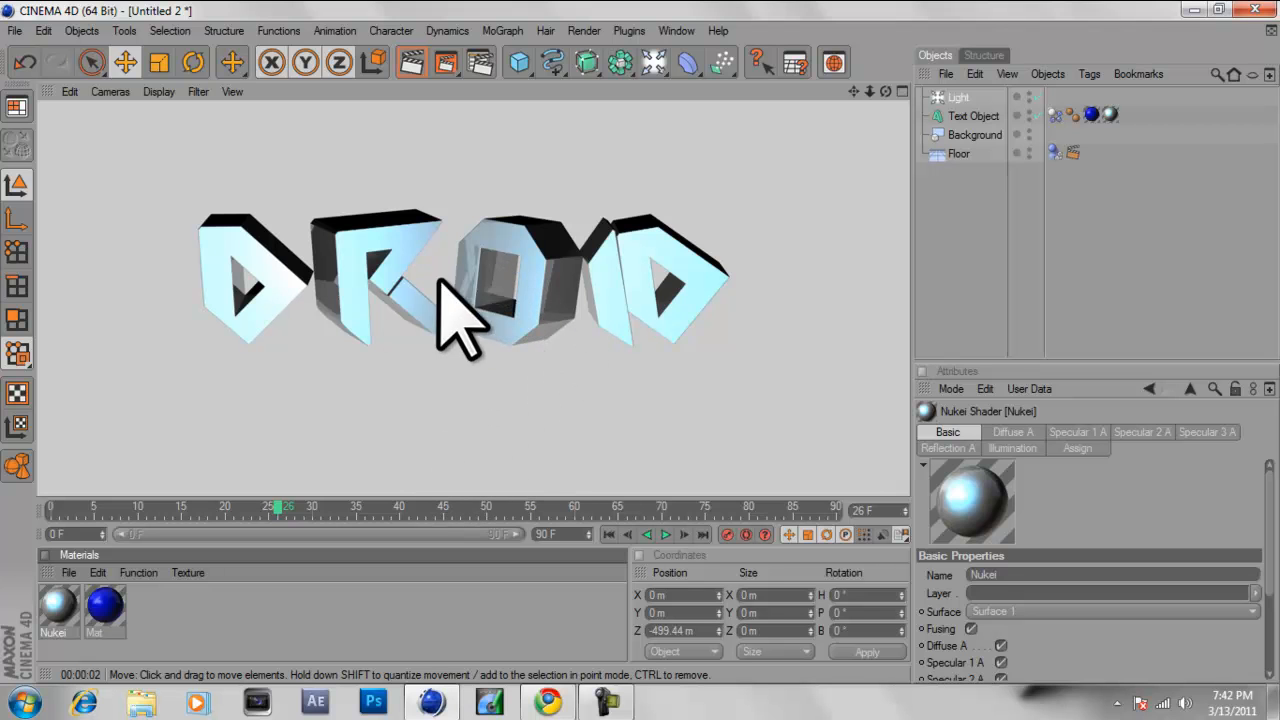
{"action": "left_click", "coordinate": [521, 64]}
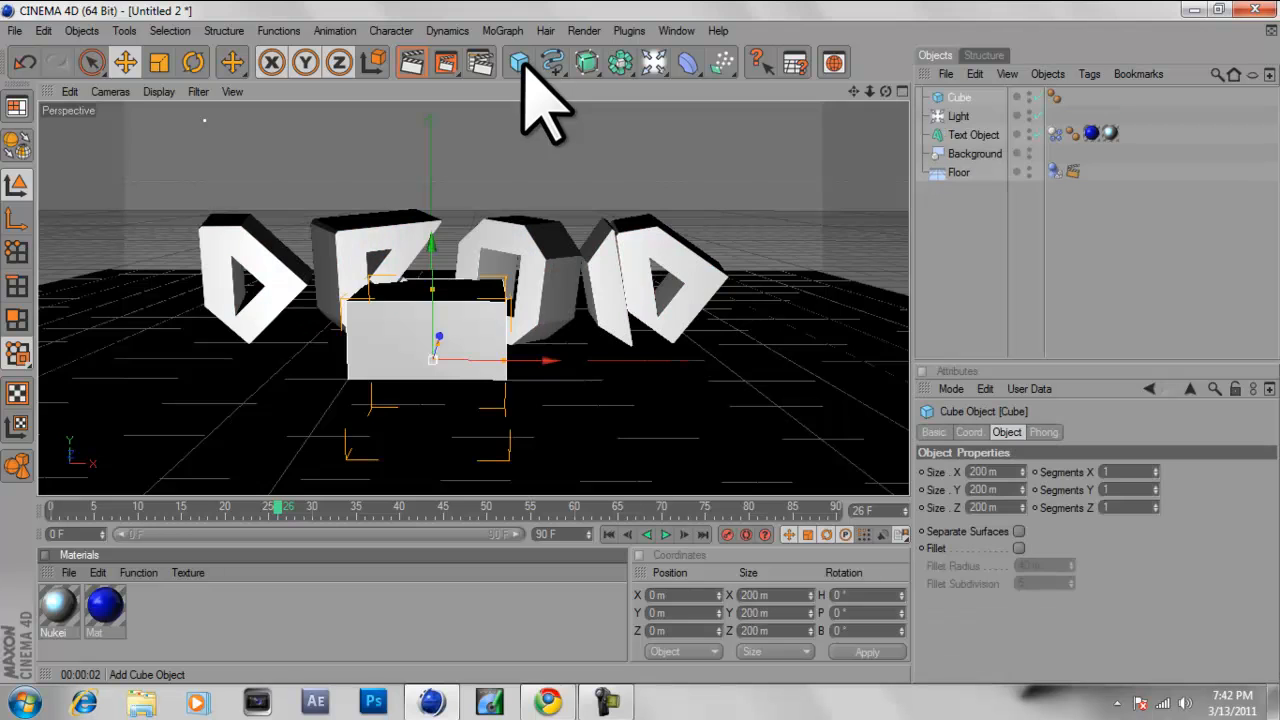
{"action": "left_click", "coordinate": [522, 64]}
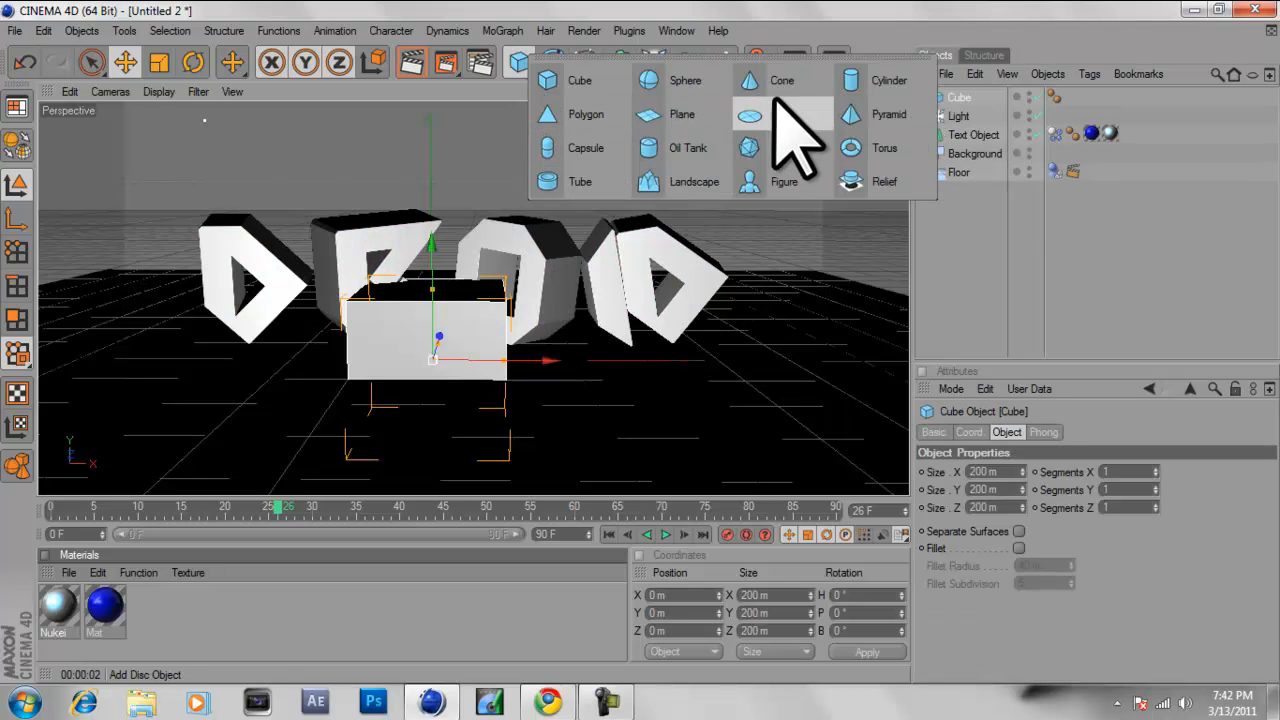
{"action": "left_click", "coordinate": [878, 126]}
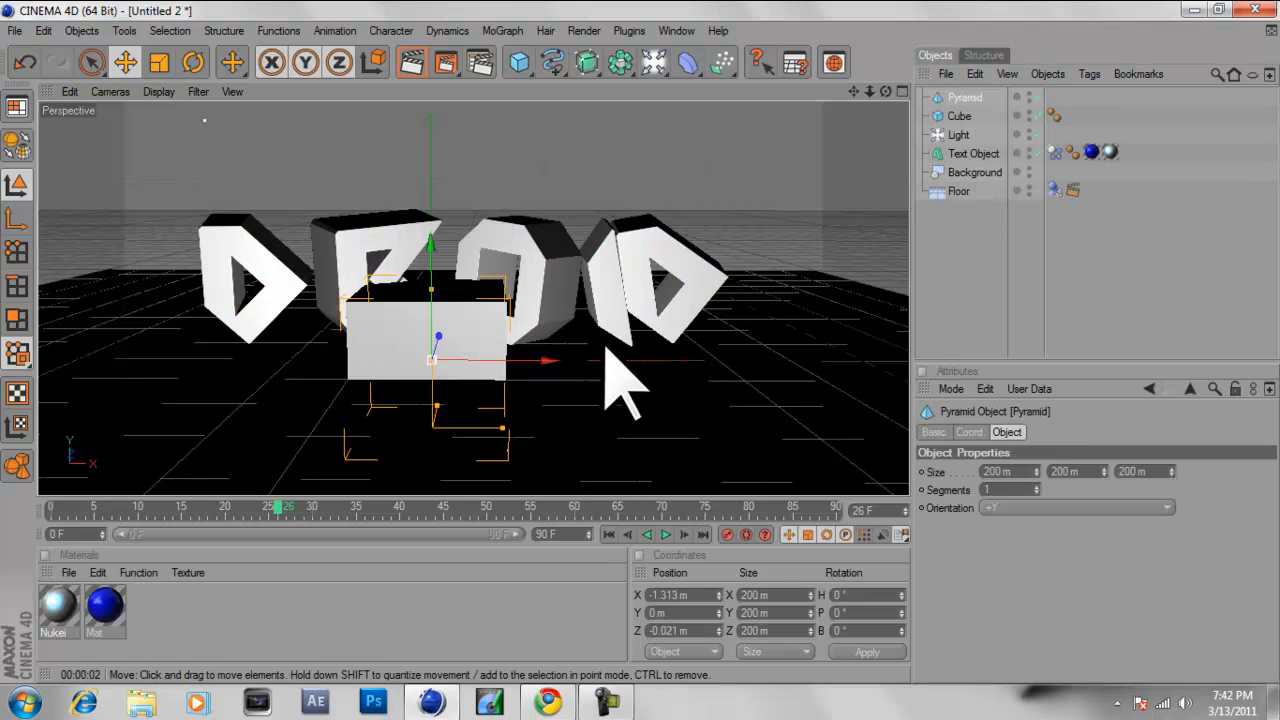
{"action": "left_click_drag", "start_coordinate": [667, 350], "coordinate": [641, 346]}
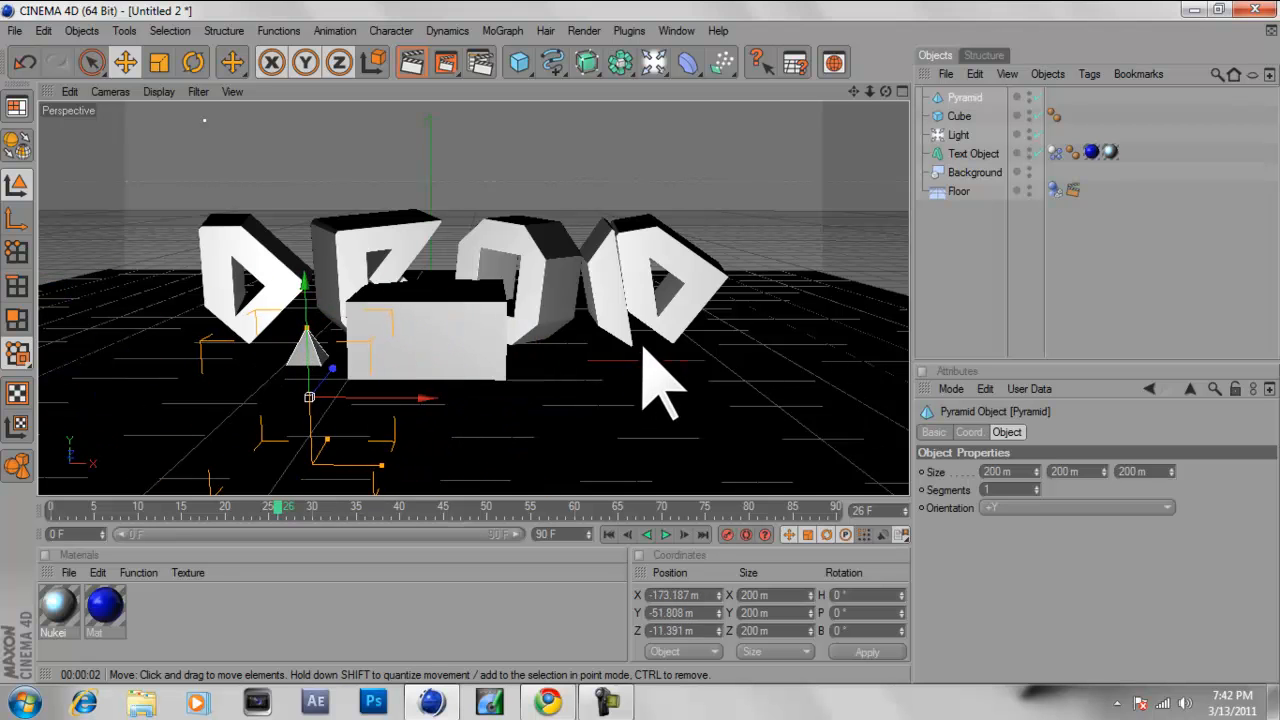
{"action": "key", "text": "ctrl+z"}
{"action": "key", "text": "ctrl+z"}
{"action": "key", "text": "ctrl+z"}
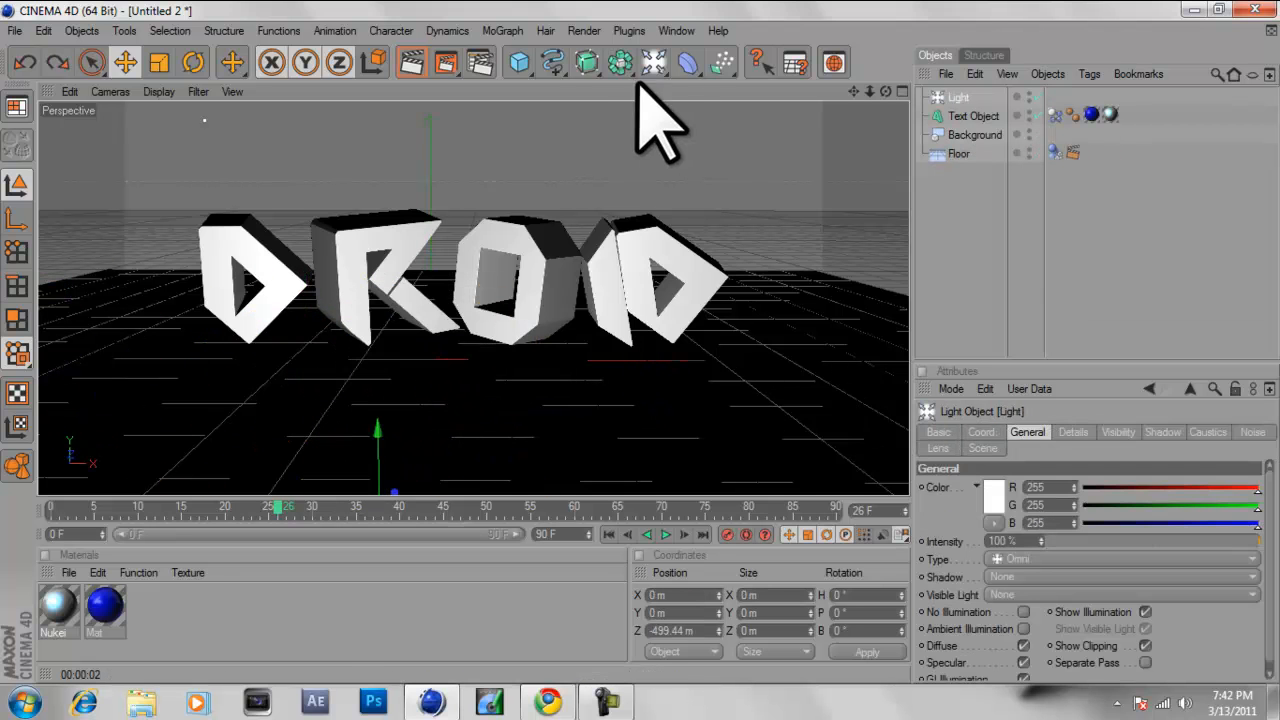
- Add a Platonic object and move it to about X 65 m, Y 78 m in front of the text
{"action": "left_click", "coordinate": [532, 60]}
{"action": "left_click", "coordinate": [800, 170]}
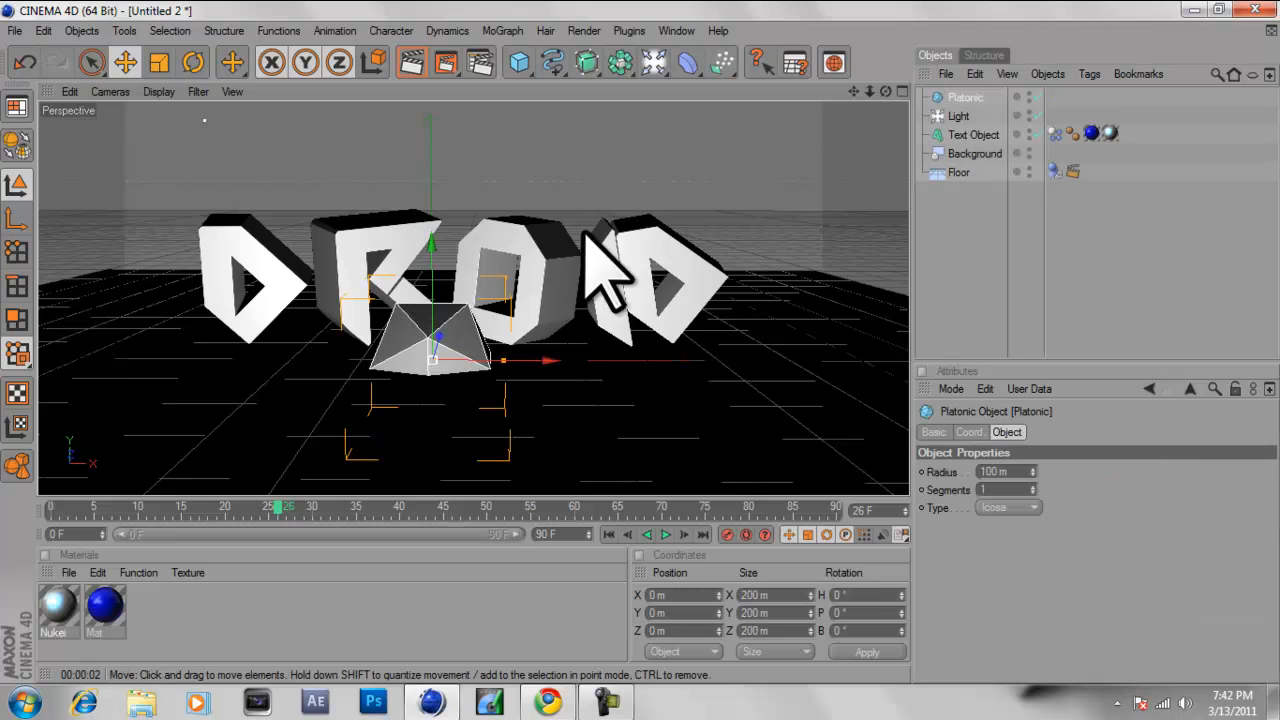
{"action": "left_click_drag", "start_coordinate": [424, 296], "coordinate": [434, 268]}
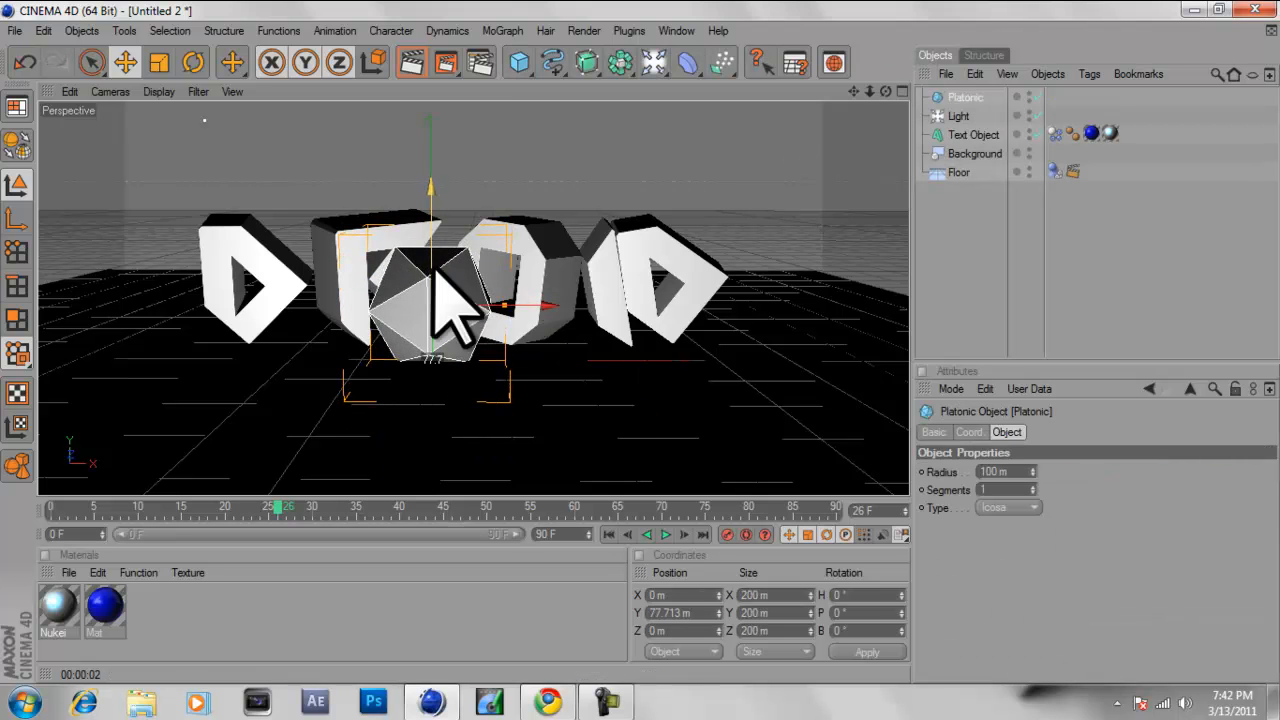
{"action": "left_click_drag", "start_coordinate": [548, 318], "coordinate": [491, 309]}
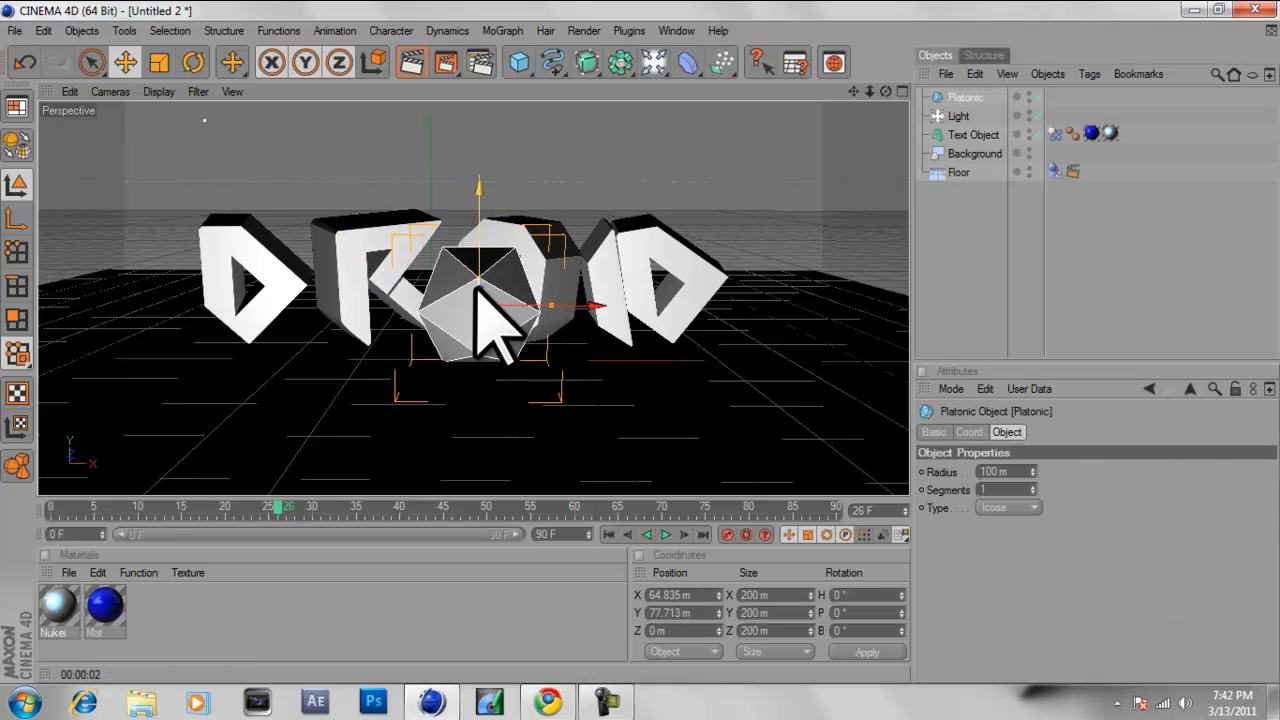
- Move the Platonic object to the left of and in front of the text, at about X -323 m, Z -206 m
{"action": "middle_click", "coordinate": [473, 288]}
{"action": "left_click_drag", "start_coordinate": [713, 168], "coordinate": [640, 289]}
{"action": "left_click_drag", "start_coordinate": [712, 260], "coordinate": [640, 294]}
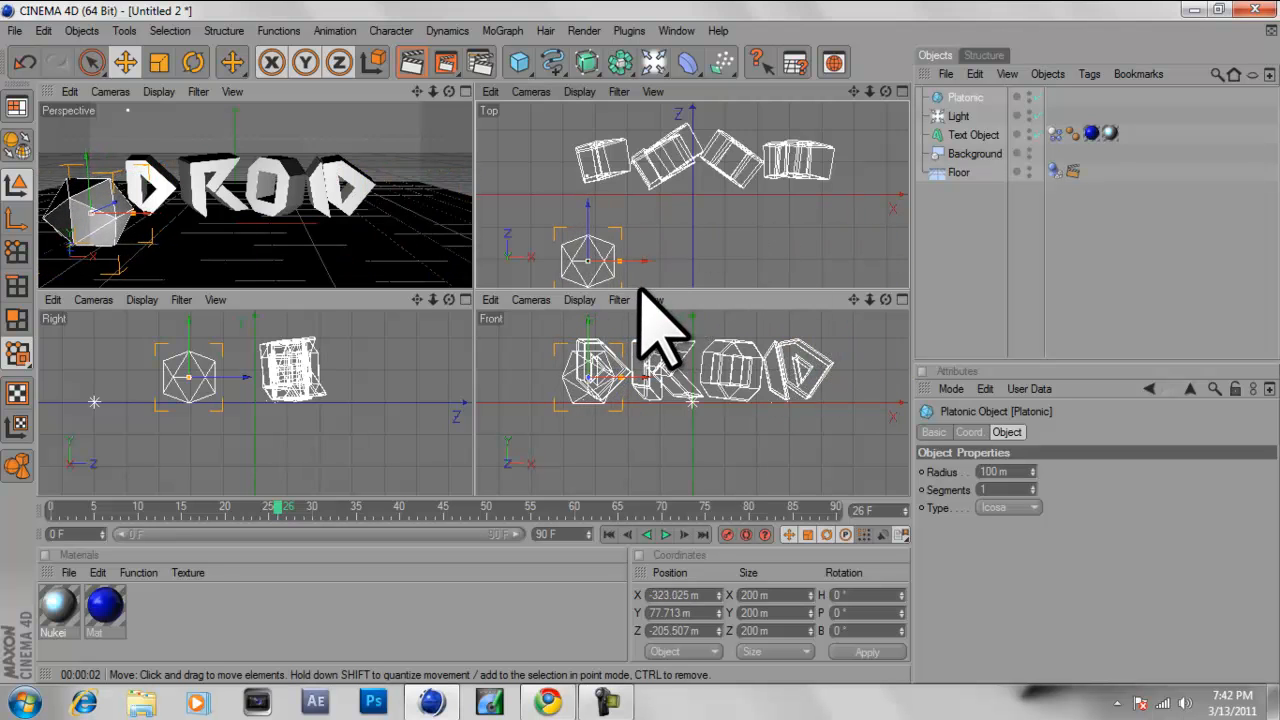
{"action": "middle_click", "coordinate": [286, 251]}
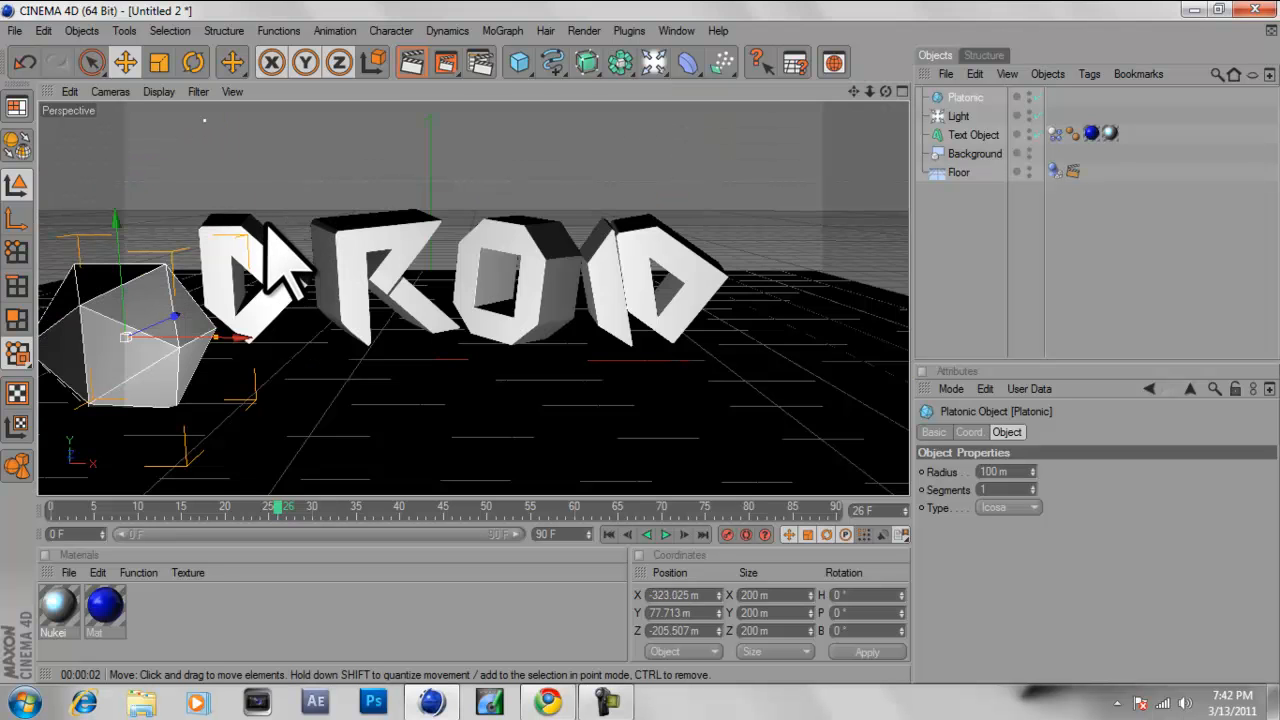
- Reduce the Platonic object's radius to 72 m and nudge it to about X -315 m, Y 80 m
{"action": "left_click_drag", "start_coordinate": [1031, 468], "coordinate": [663, 457]}
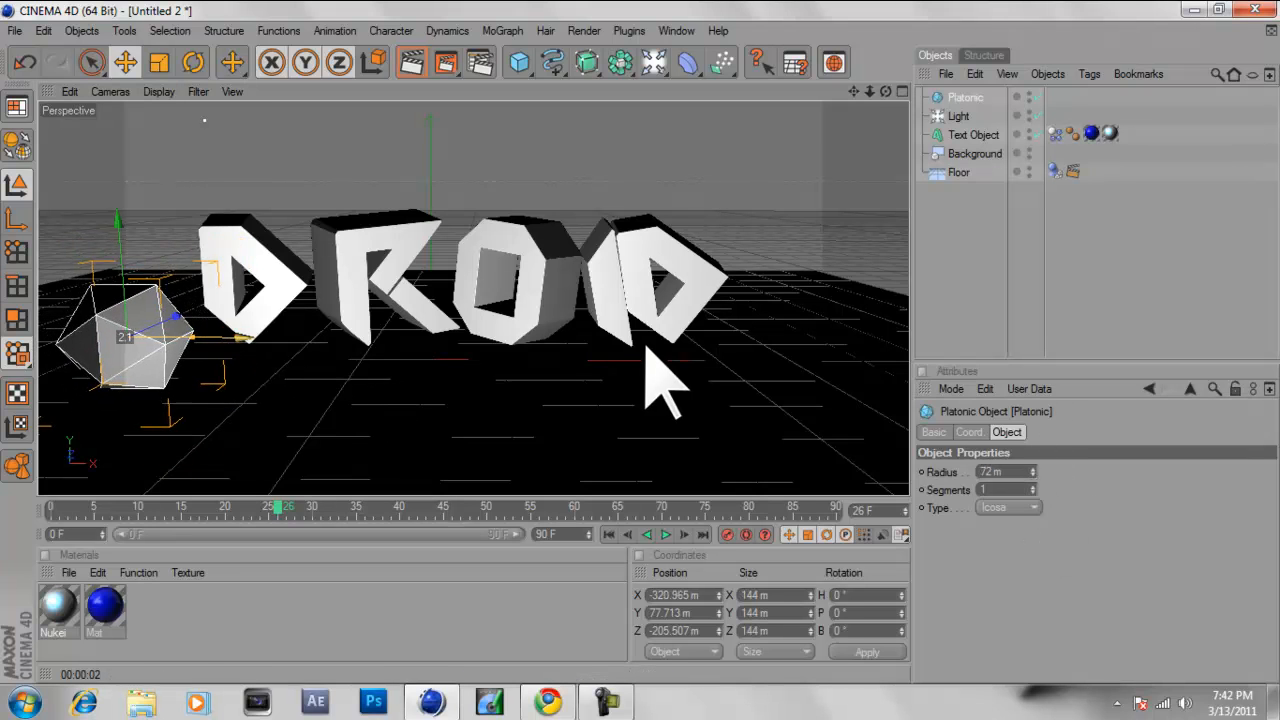
{"action": "left_click_drag", "start_coordinate": [120, 277], "coordinate": [643, 343]}
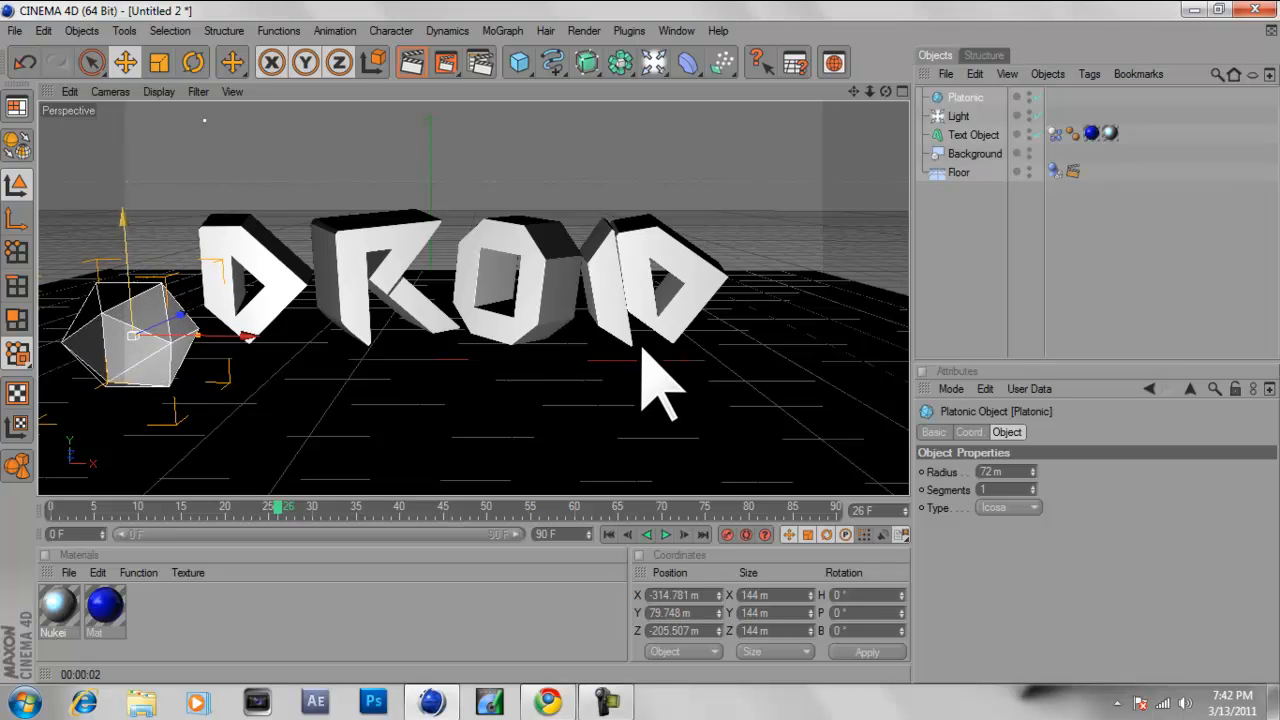
- Apply the Nukei material to the Platonic object and render the view
{"action": "left_click", "coordinate": [424, 70]}
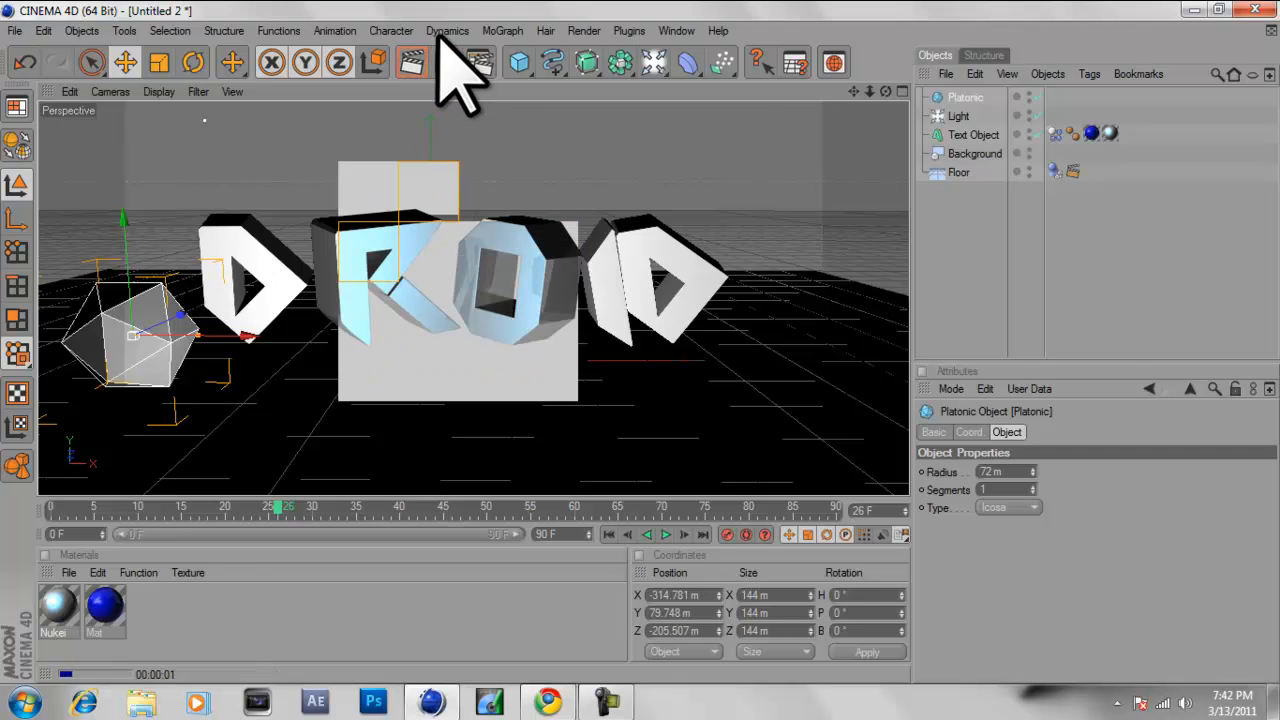
{"action": "left_click_drag", "start_coordinate": [62, 601], "coordinate": [143, 366]}
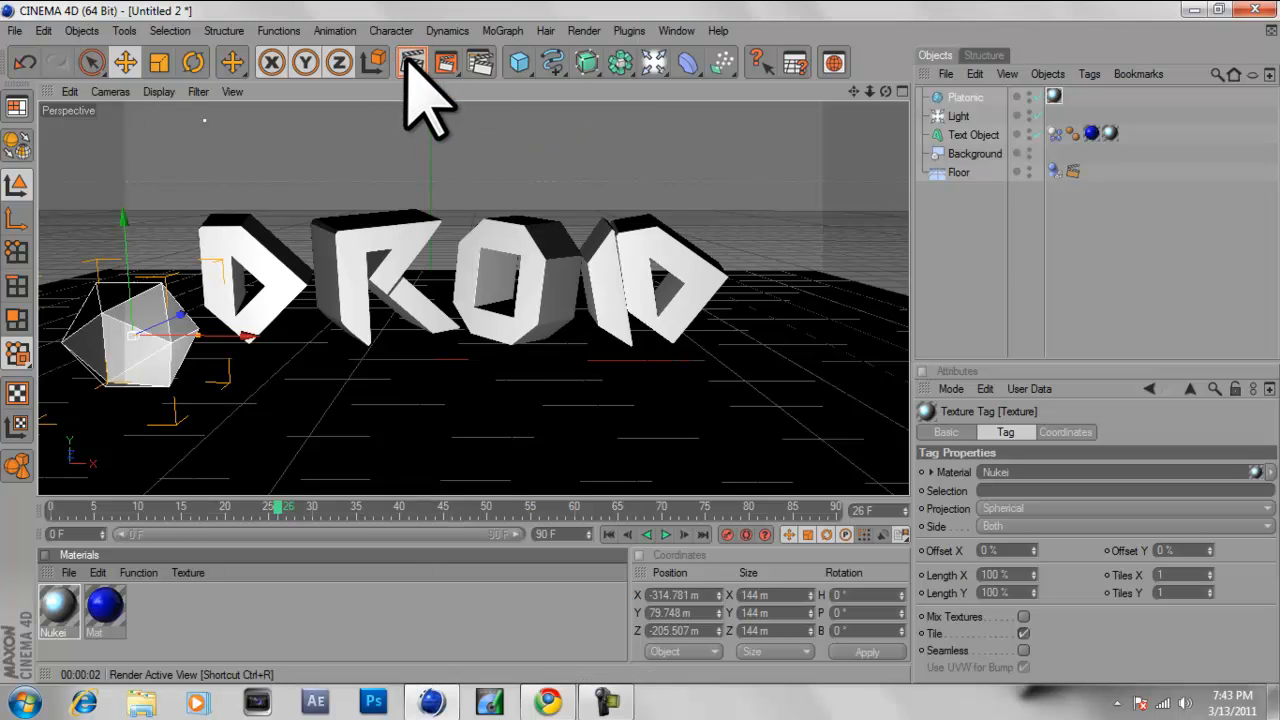
{"action": "key", "text": "ctrl+r"}
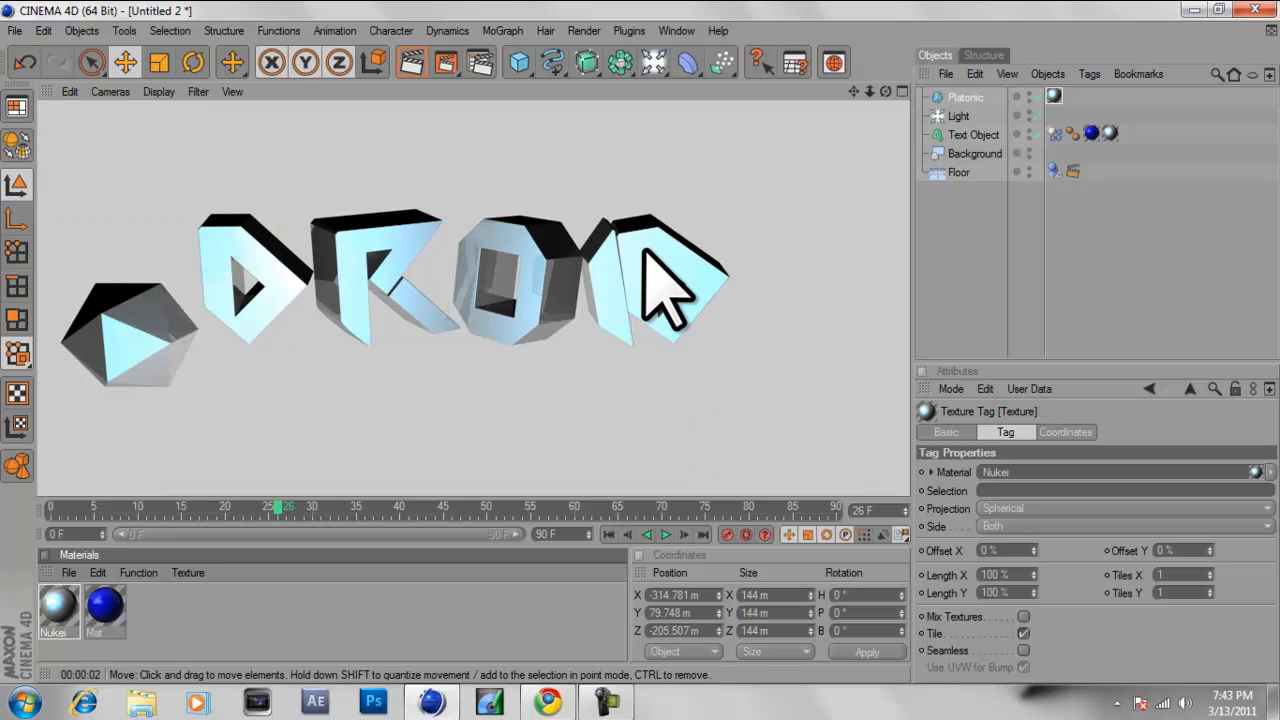
- Add the Ambient Occlusion effect to the render settings with its default values and render the view
{"action": "left_click", "coordinate": [588, 31]}
{"action": "left_click", "coordinate": [655, 199]}
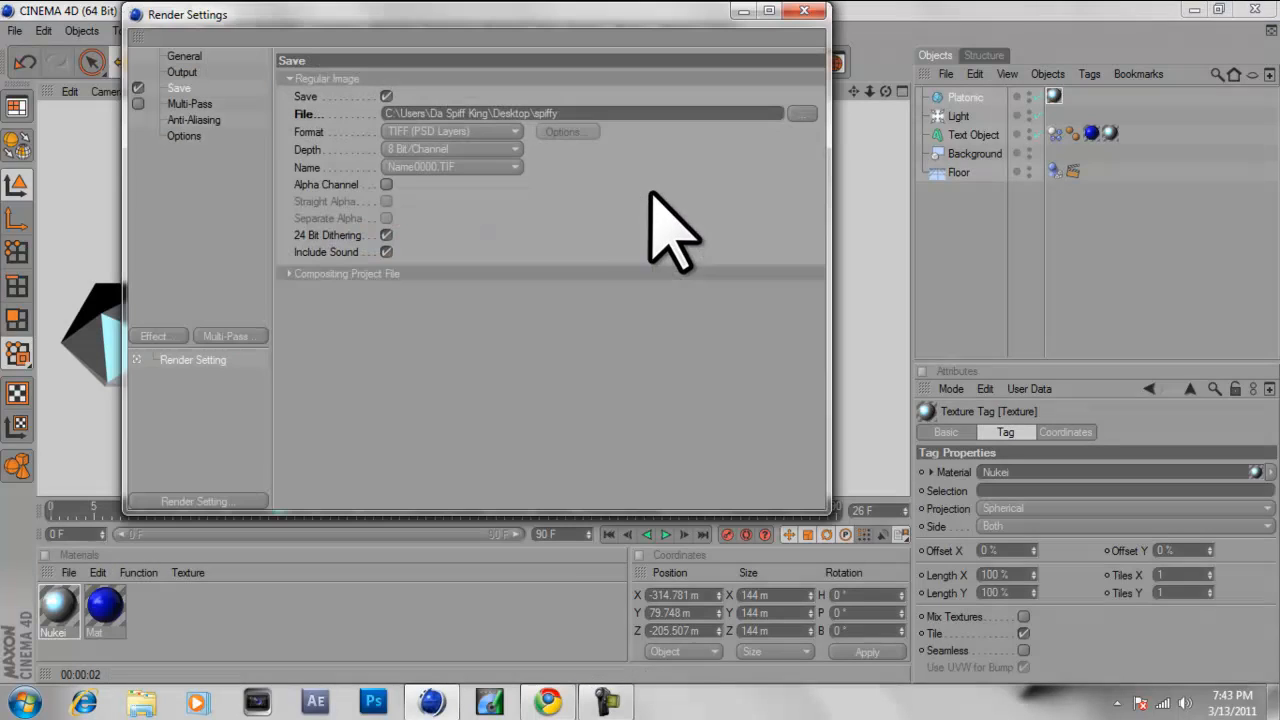
{"action": "left_click", "coordinate": [172, 338]}
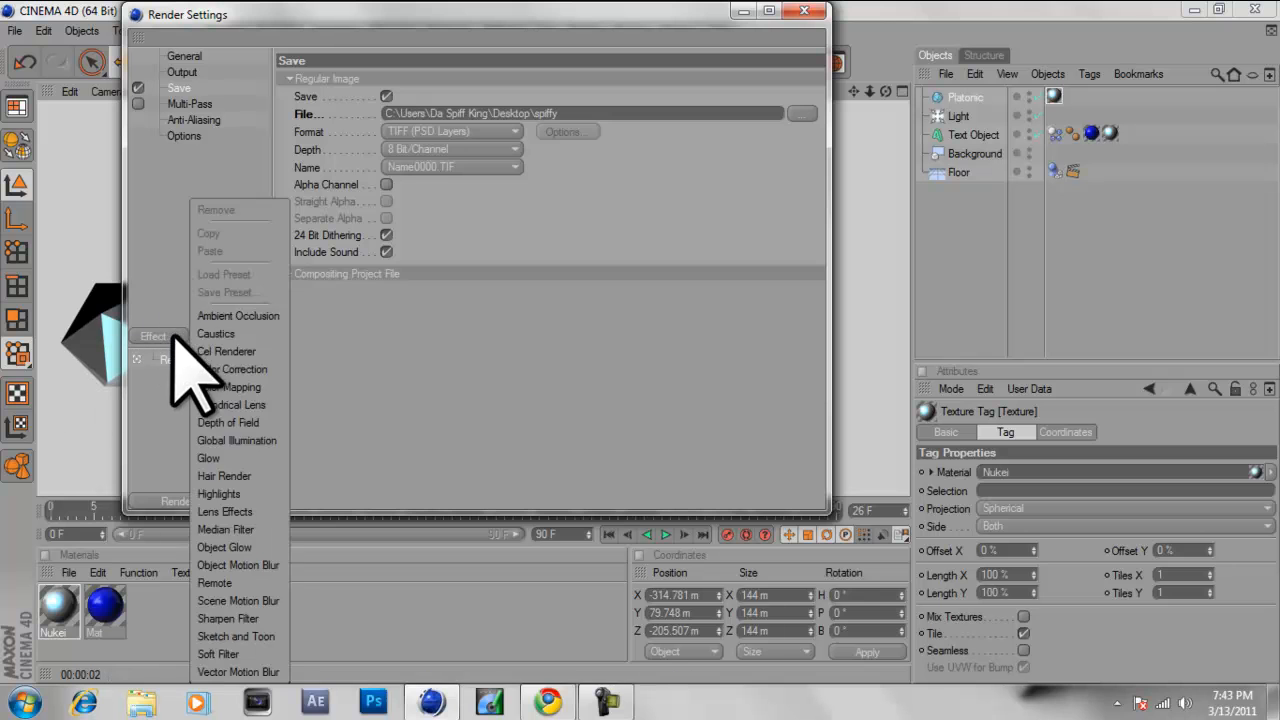
{"action": "left_click", "coordinate": [240, 314]}
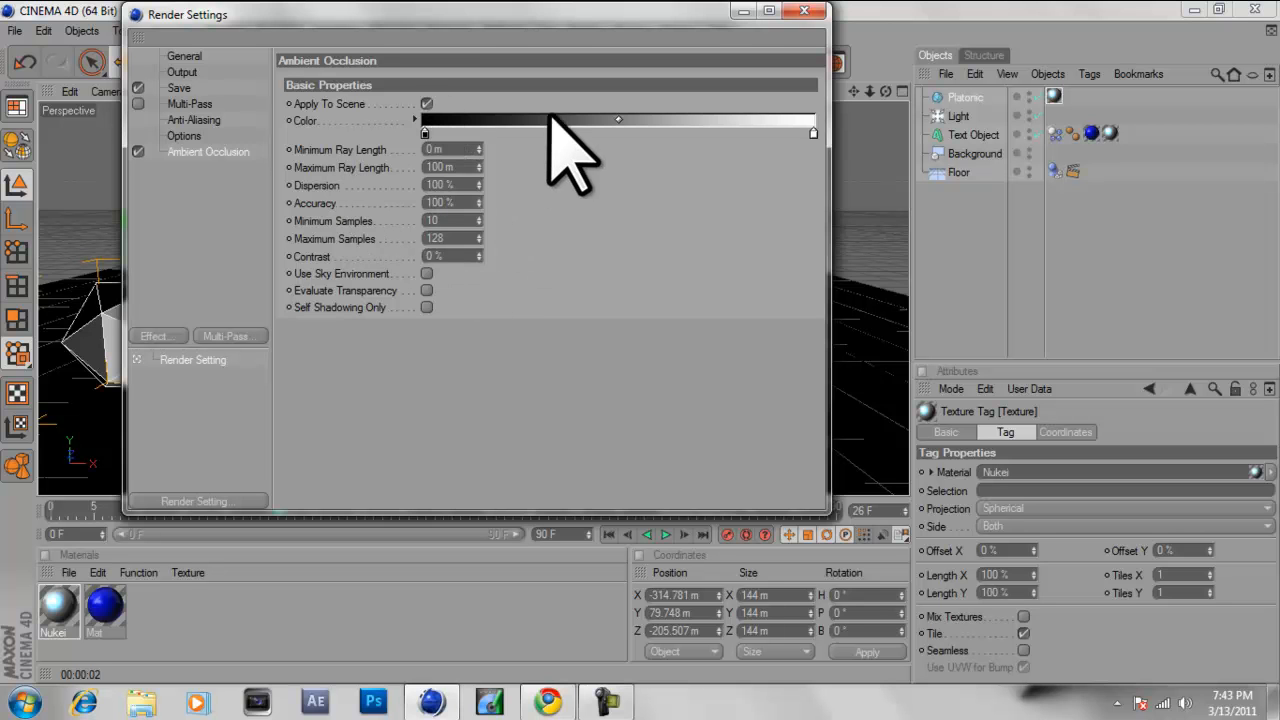
{"action": "left_click", "coordinate": [805, 11]}
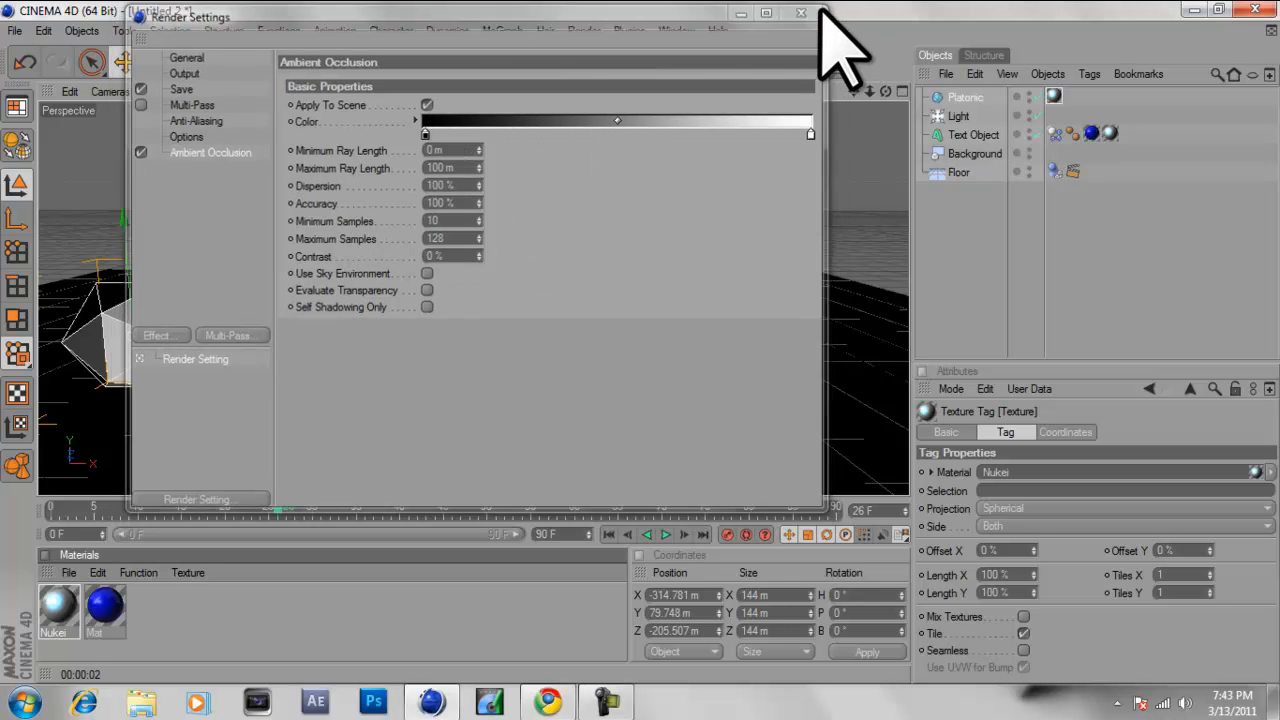
{"action": "left_click", "coordinate": [410, 66]}
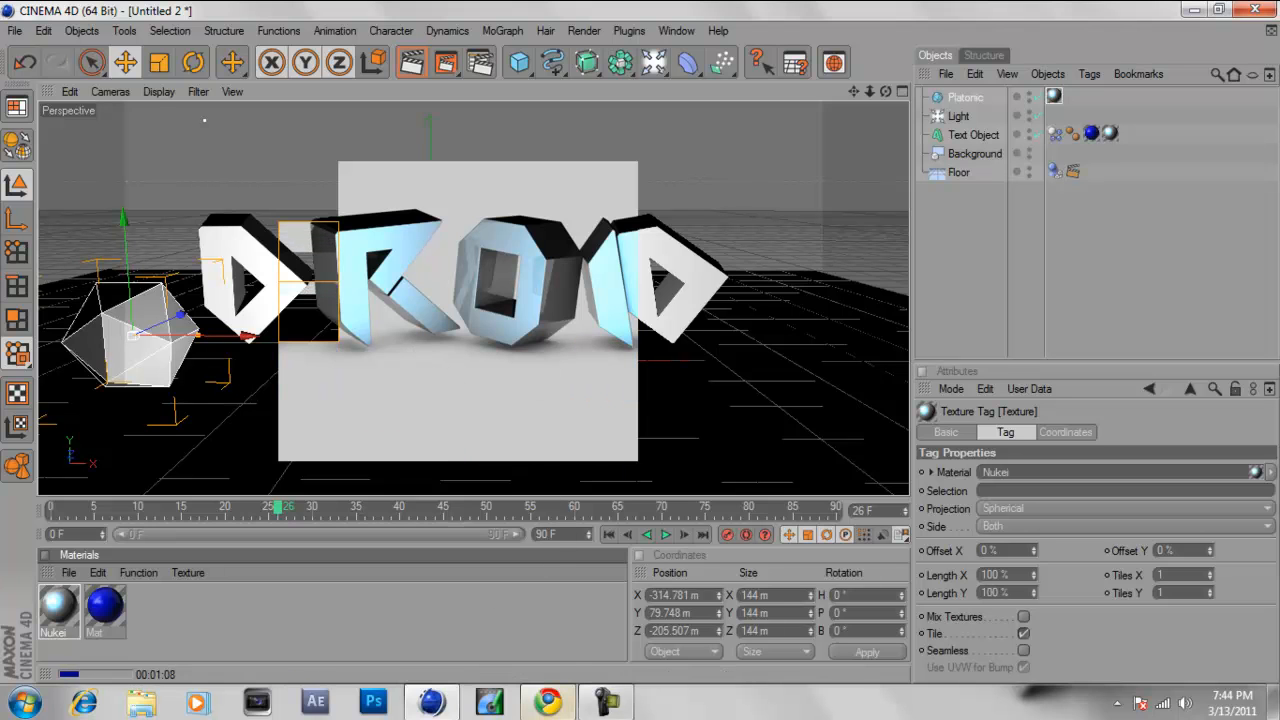
{"action": "left_click", "coordinate": [607, 700]}
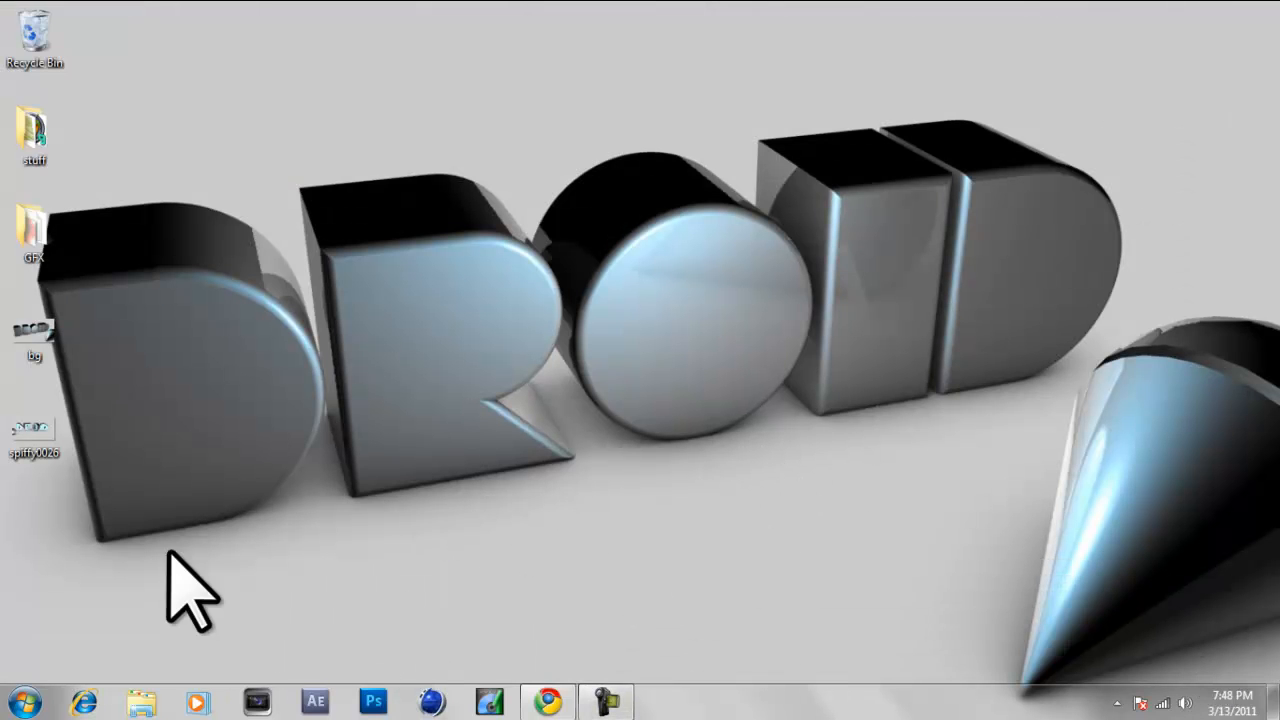
- Set the rendered image spiffy0026 on the desktop as the desktop background
{"action": "right_click", "coordinate": [49, 434]}
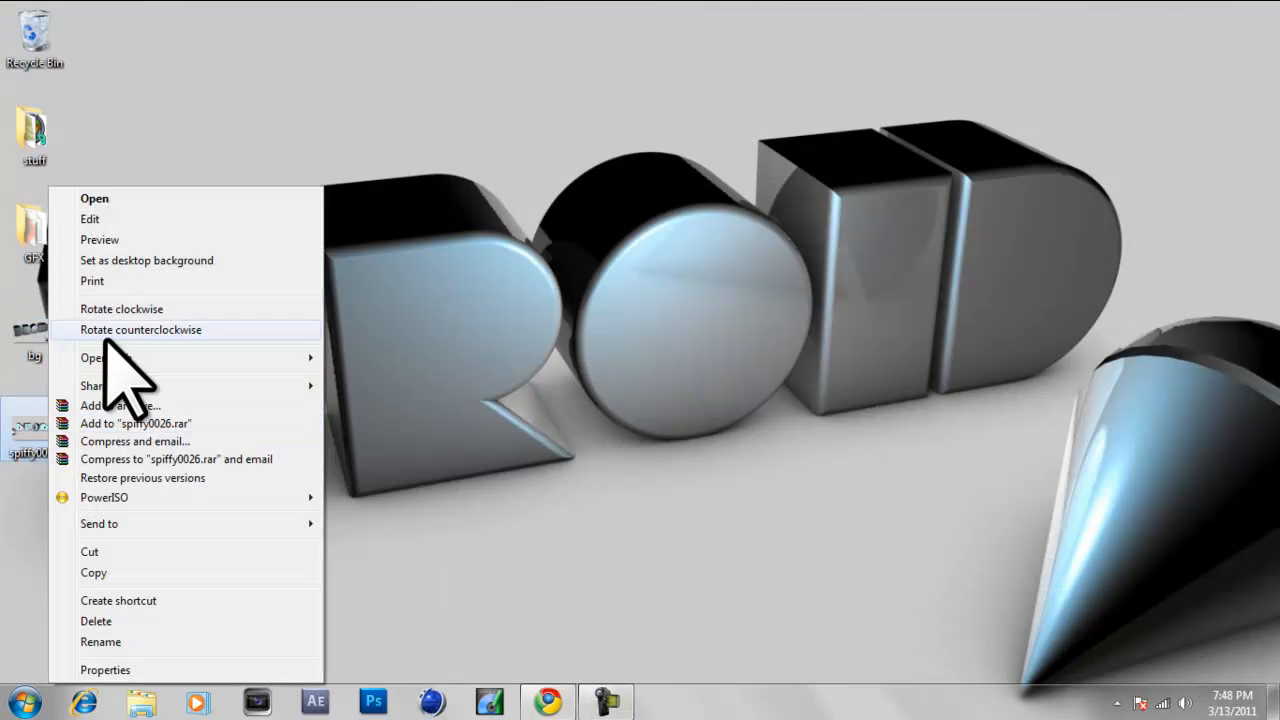
{"action": "left_click", "coordinate": [170, 262]}
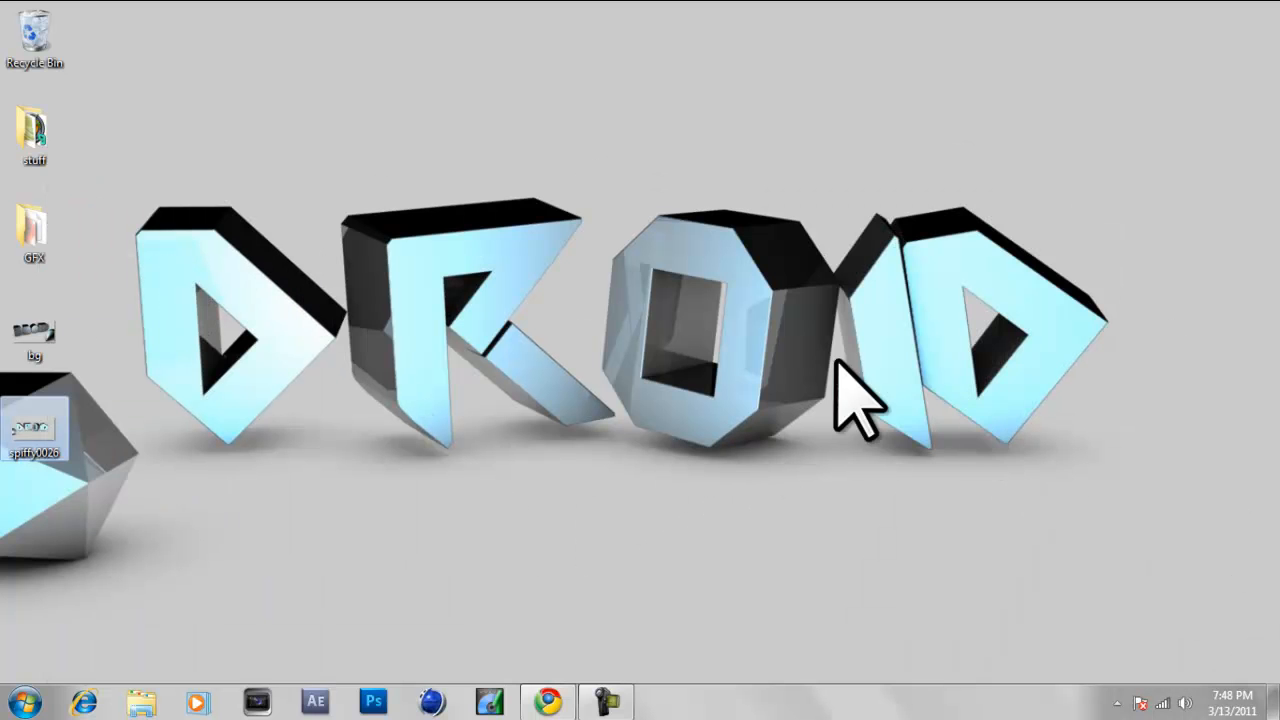
{"action": "left_click", "coordinate": [25, 335]}
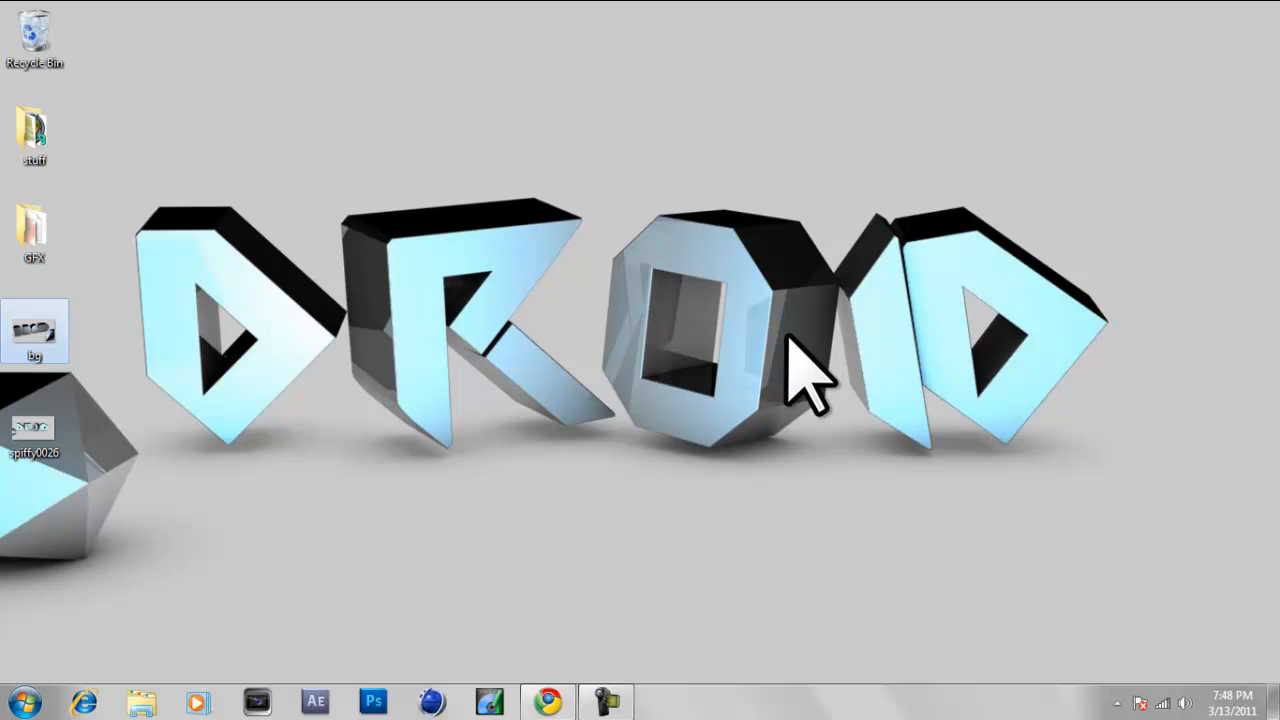
{"action": "mouse_move", "coordinate": [98, 250]}
{"action": "left_mouse_down"}
{"action": "mouse_move", "coordinate": [19, 241]}
{"action": "mouse_move", "coordinate": [90, 235]}
{"action": "mouse_move", "coordinate": [2, 230]}
{"action": "mouse_move", "coordinate": [88, 232]}
{"action": "left_mouse_up"}
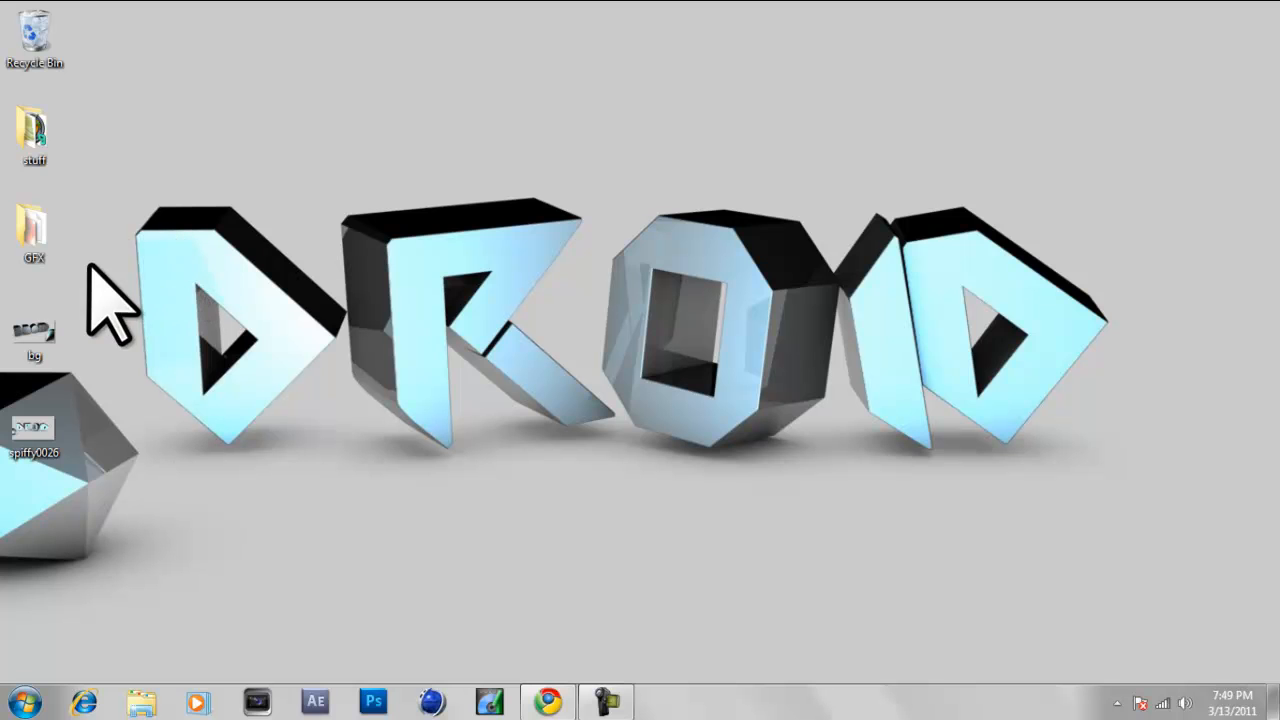
{"action": "left_click_drag", "start_coordinate": [80, 208], "coordinate": [30, 214]}
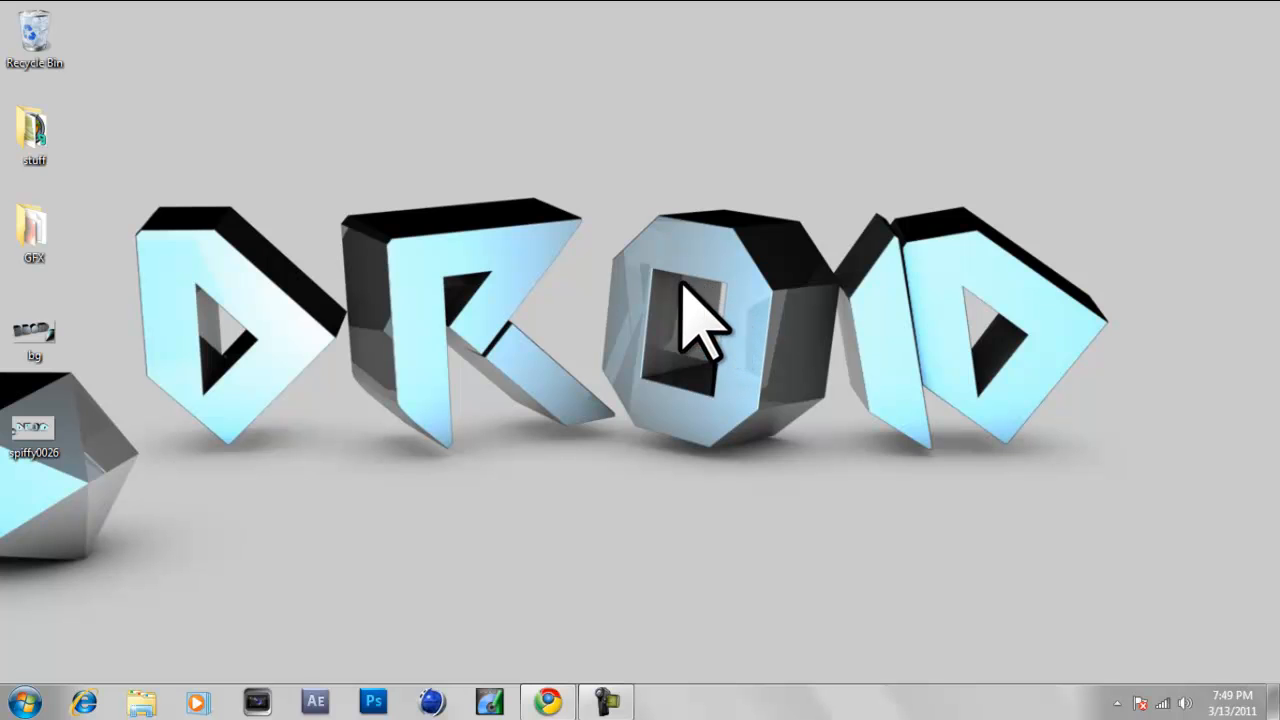
{"action": "left_click", "coordinate": [605, 702]}
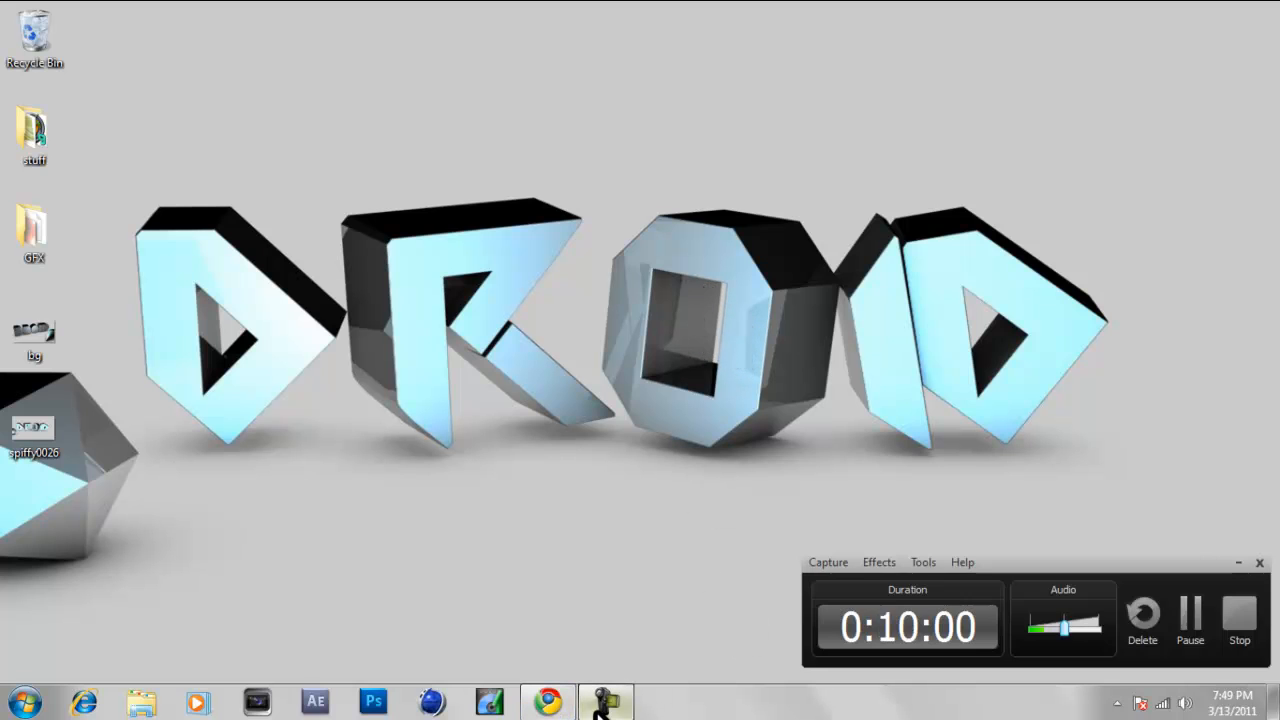